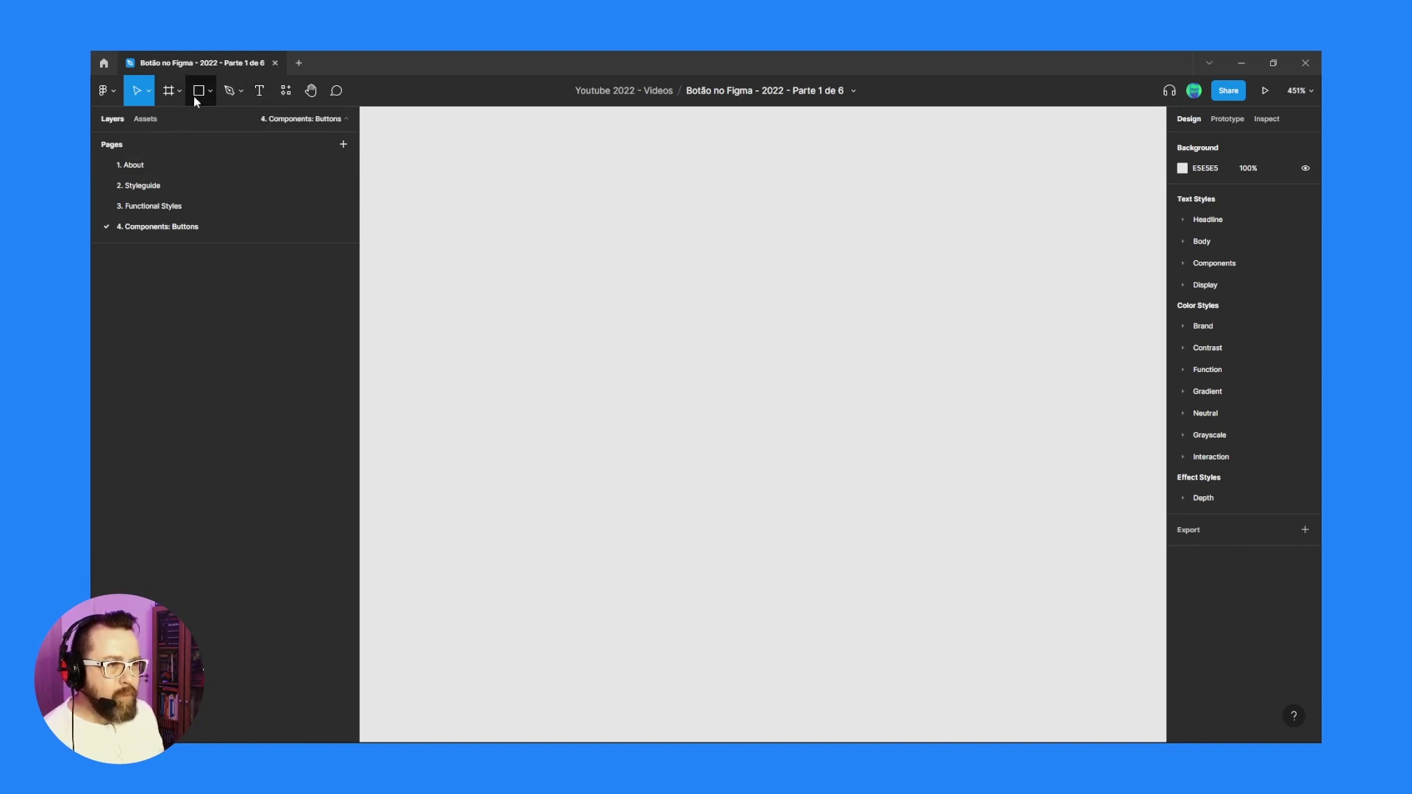
Draw a frame about 183 × 56 on the empty canvas and name it "Base / Button".
{"action": "mouse_move", "coordinate": [463, 290]}
{"action": "left_mouse_down"}
{"action": "mouse_move", "coordinate": [903, 455]}
{"action": "mouse_move", "coordinate": [992, 452]}
{"action": "left_mouse_up"}
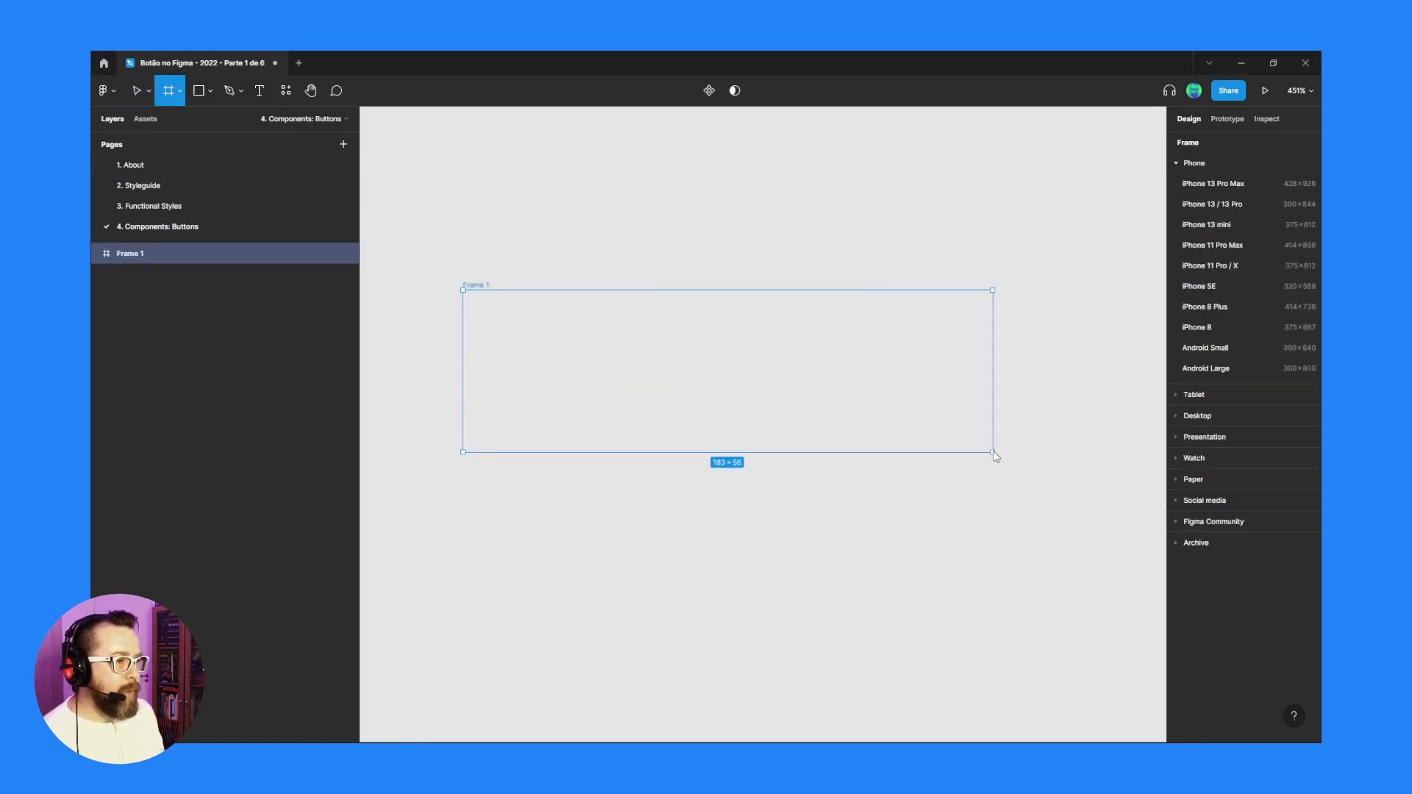
{"action": "double_click", "coordinate": [479, 285]}
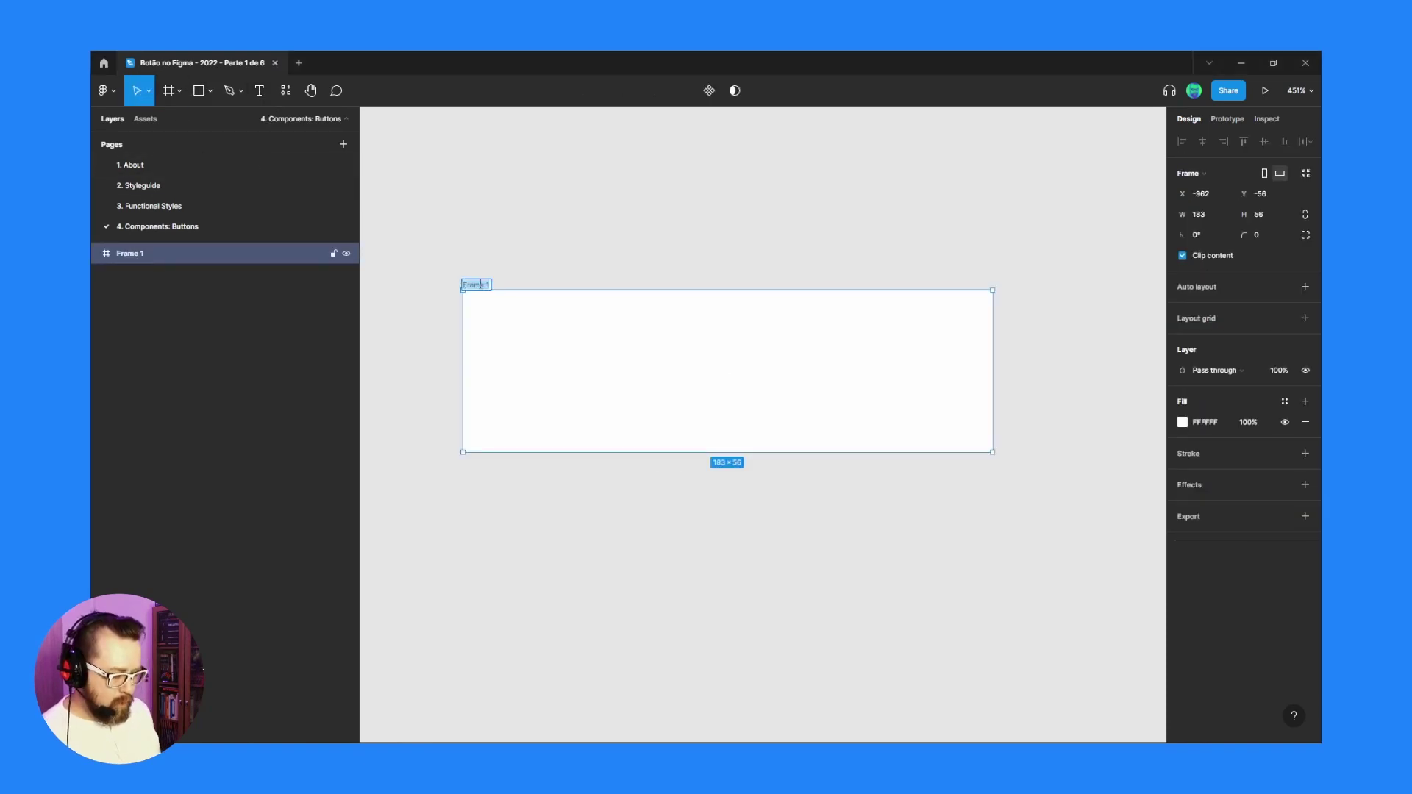
{"action": "type", "text": "Base / Bu"}
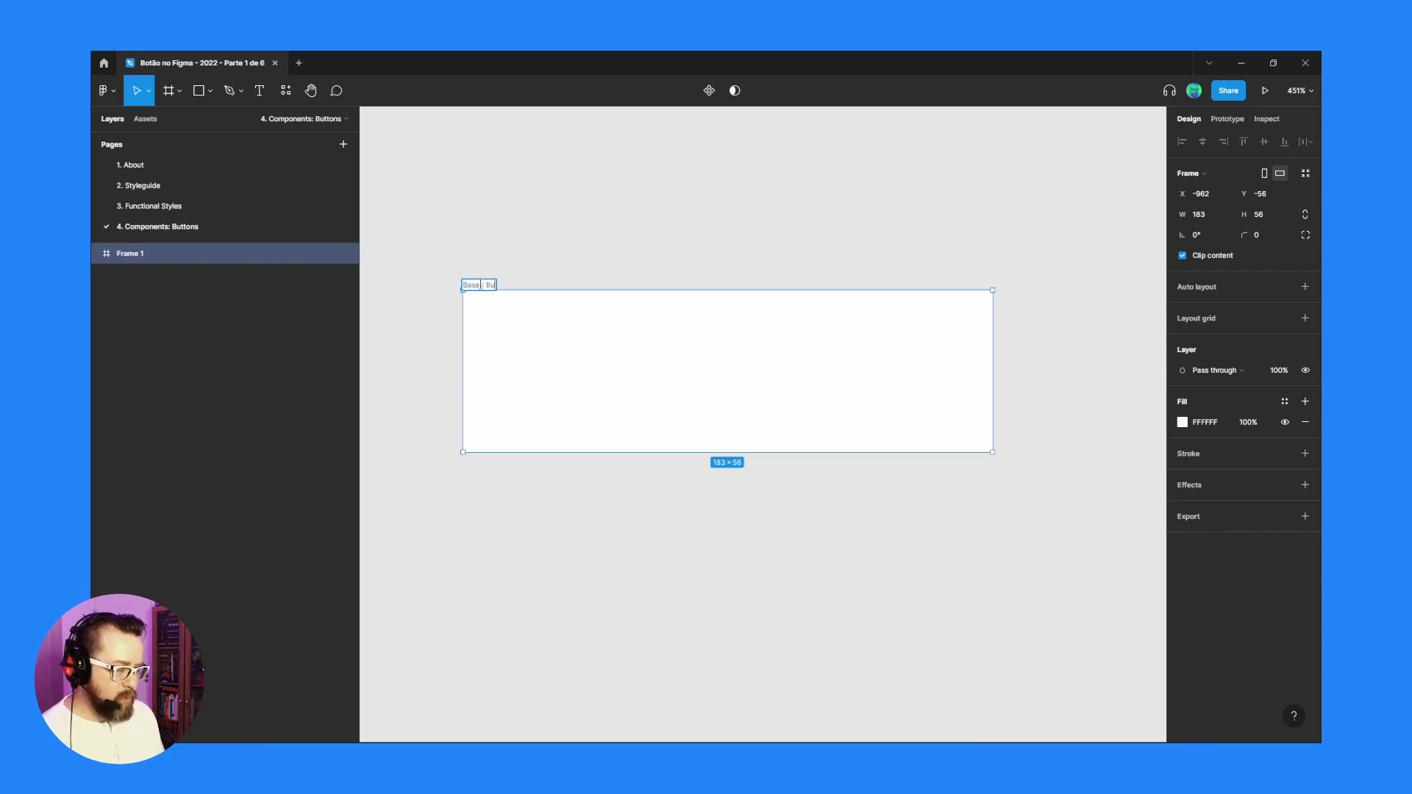
{"action": "type", "text": "tton"}
{"action": "left_click", "coordinate": [552, 211]}
{"action": "left_click", "coordinate": [486, 285]}
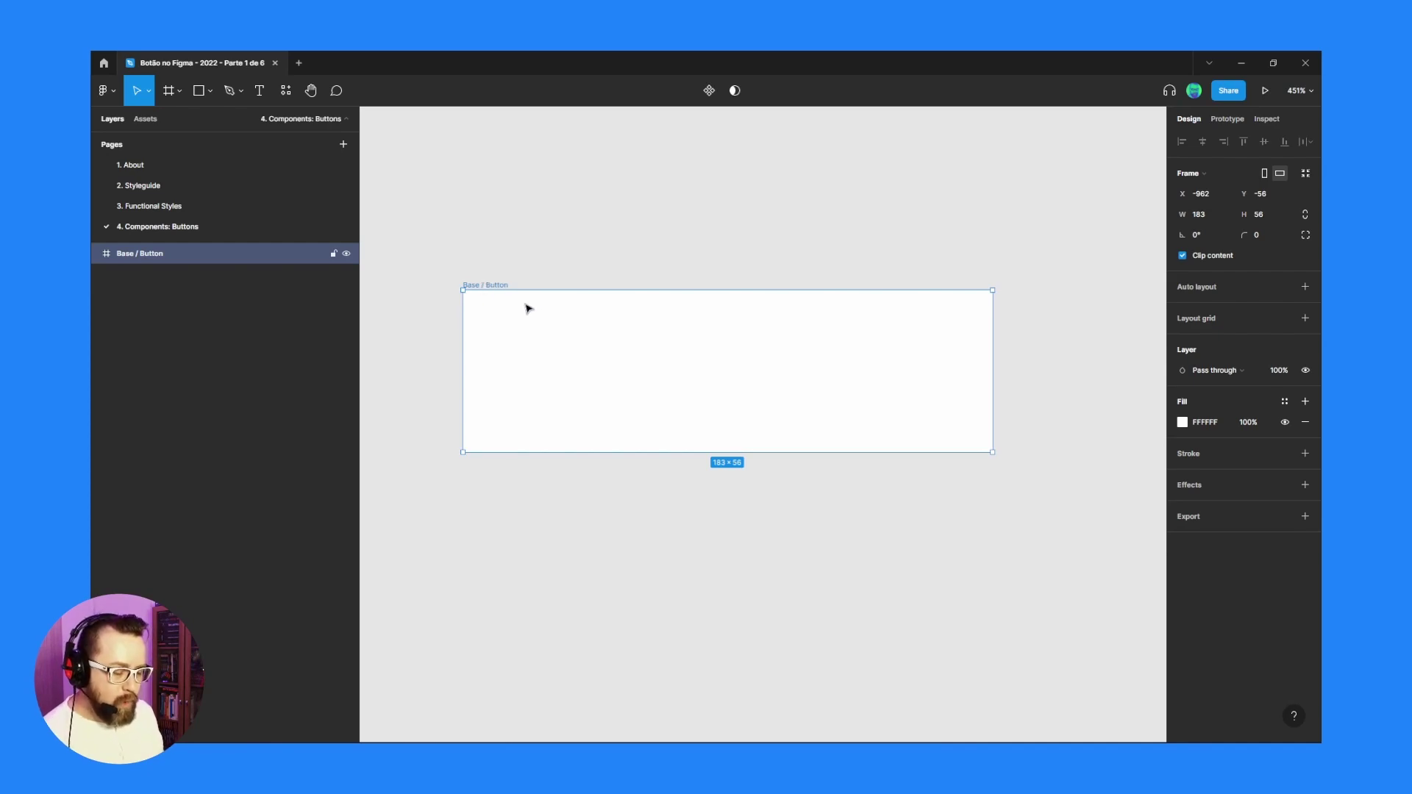
Add the text "Label do botão" inside the Base / Button frame and move it to the frame's centre.
{"action": "key", "text": "t"}
{"action": "left_click", "coordinate": [587, 367]}
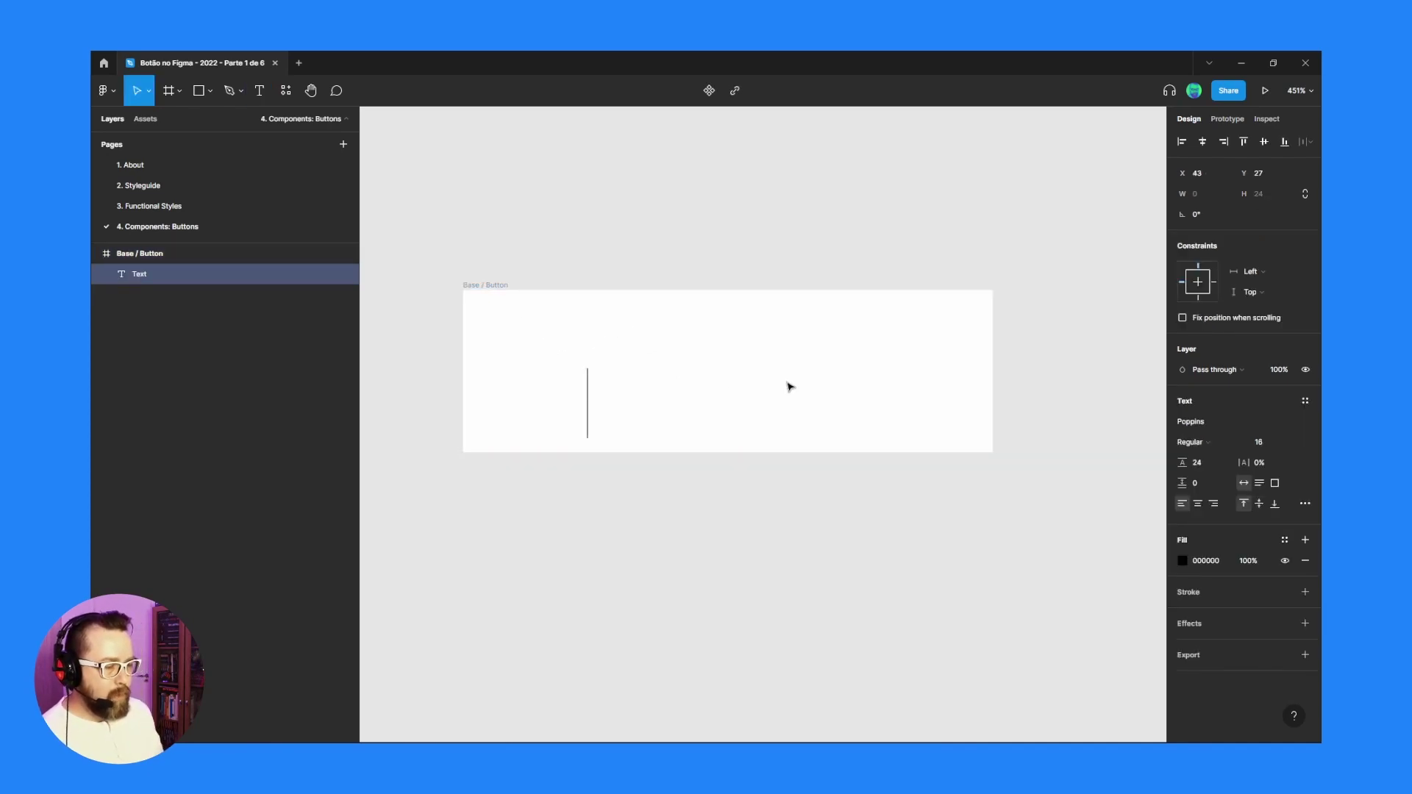
{"action": "type", "text": "Label do"}
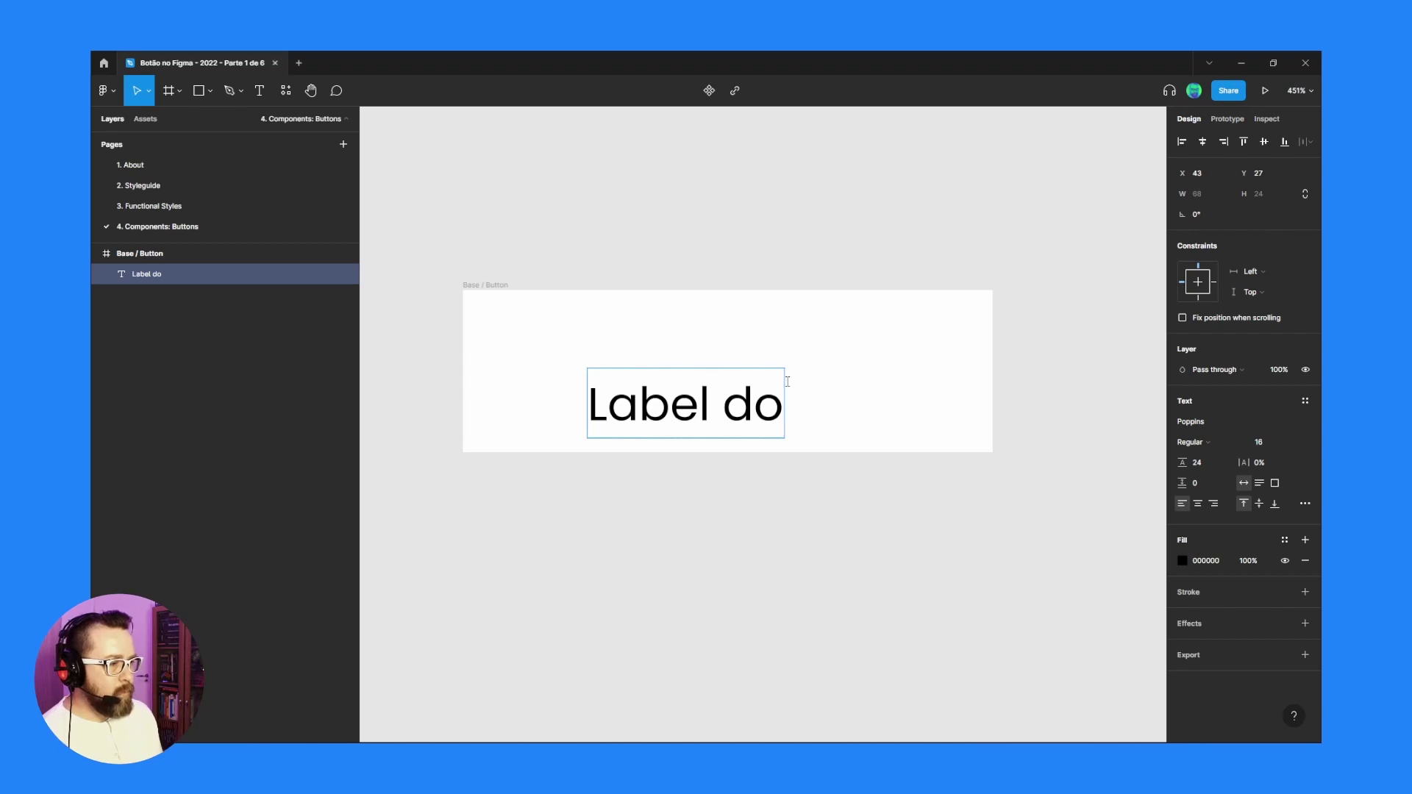
{"action": "type", "text": " botão"}
{"action": "key", "text": "Escape"}
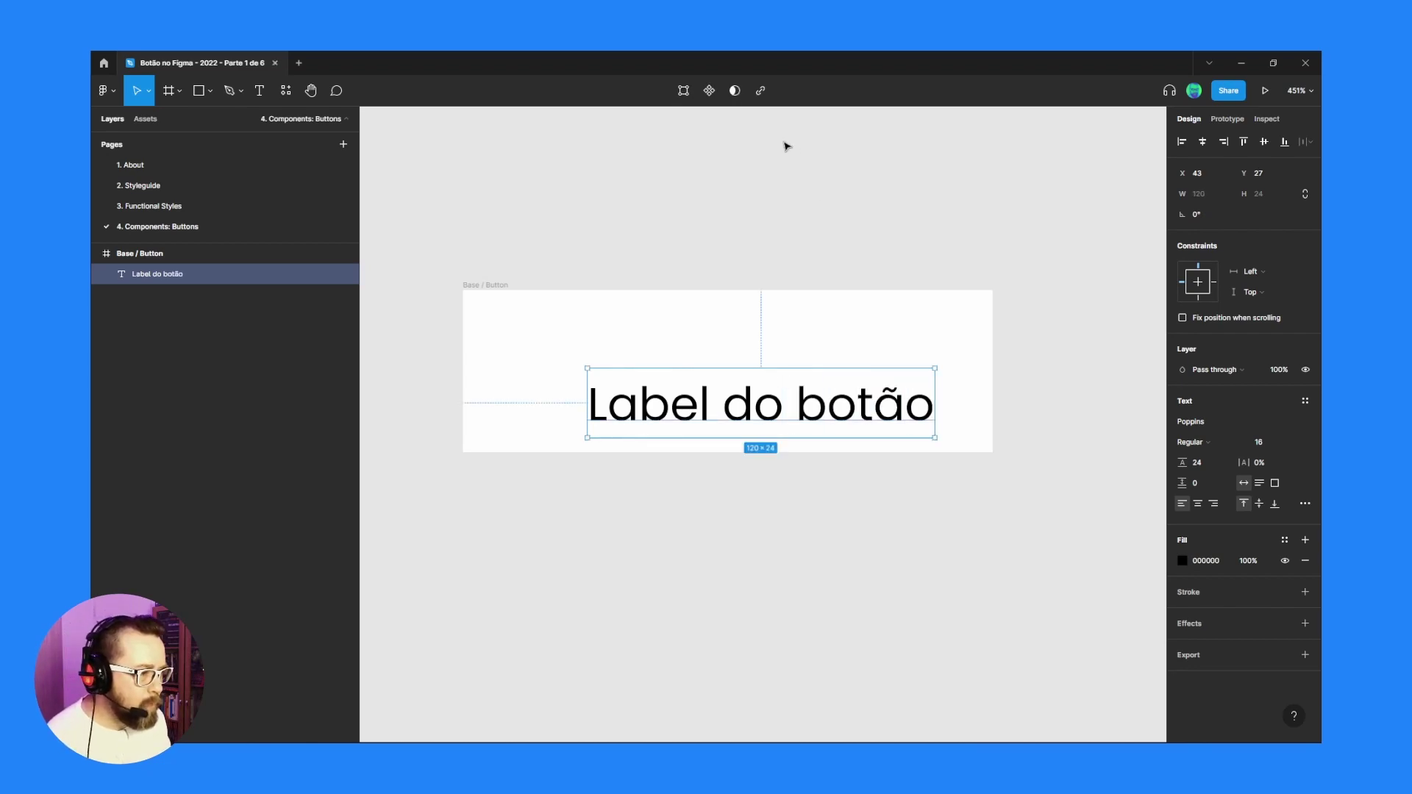
{"action": "left_click_drag", "start_coordinate": [682, 410], "coordinate": [646, 379]}
{"action": "left_click", "coordinate": [527, 244]}
Apply auto layout to the Base / Button frame with item spacing 8, horizontal padding 16 and vertical padding 12.
{"action": "left_click", "coordinate": [495, 285]}
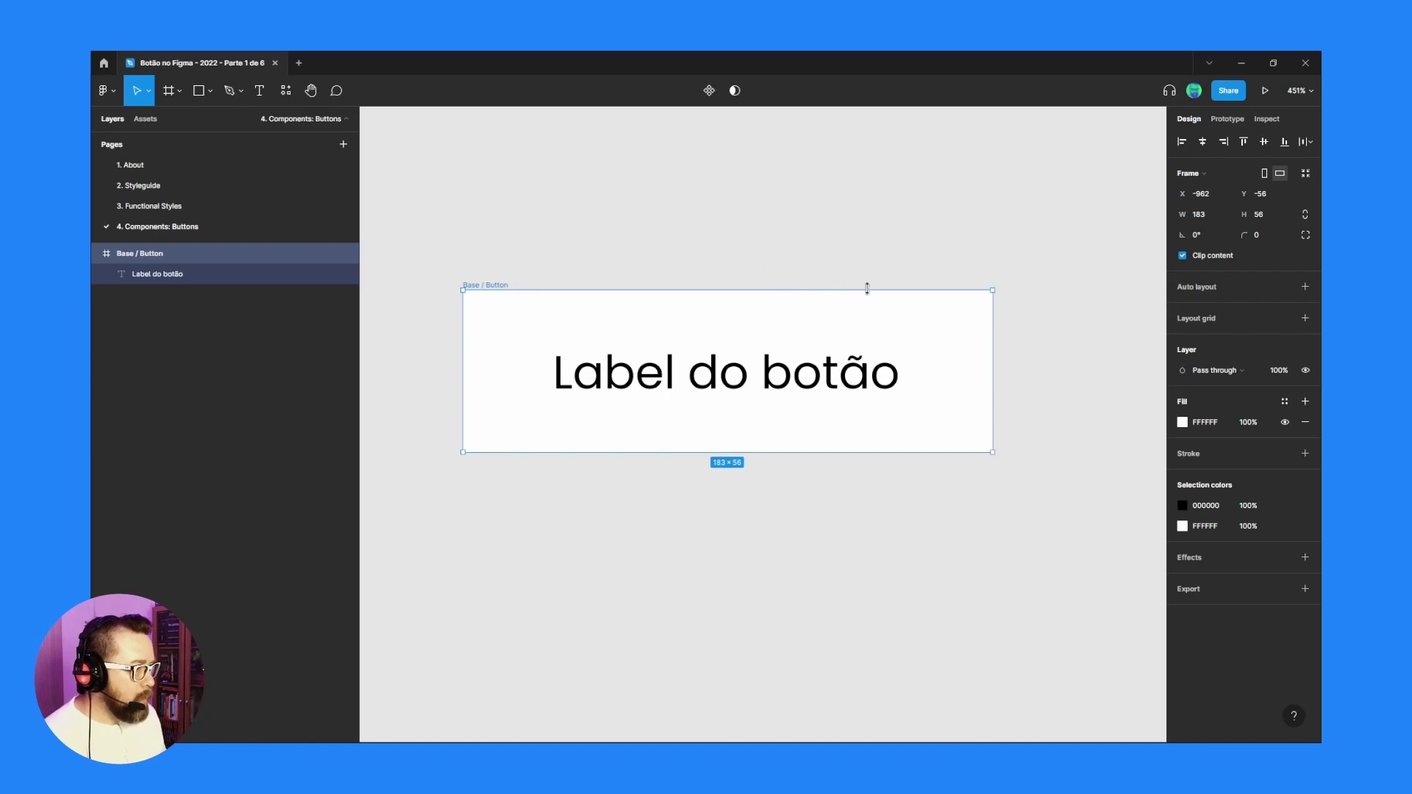
{"action": "left_click", "coordinate": [1302, 288]}
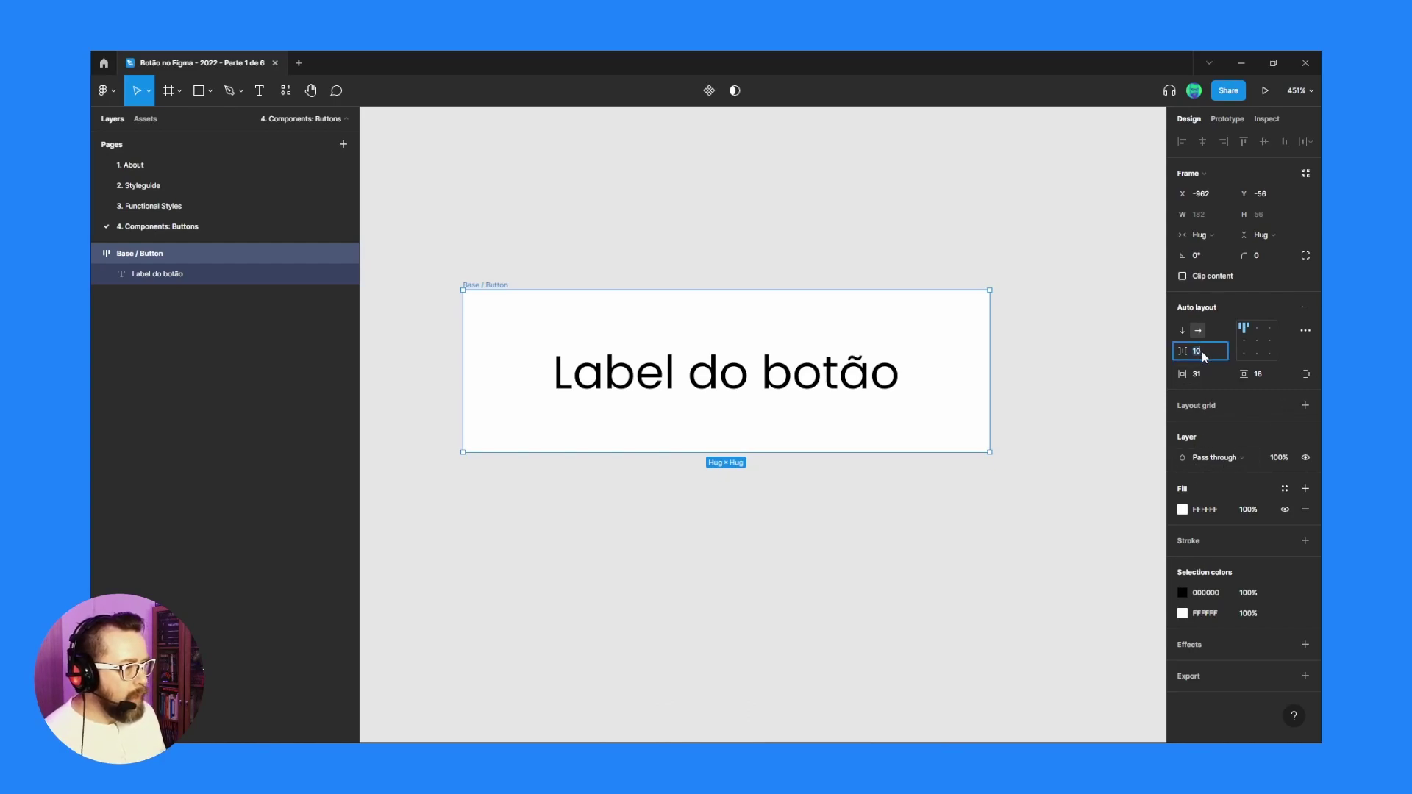
{"action": "type", "text": "8"}
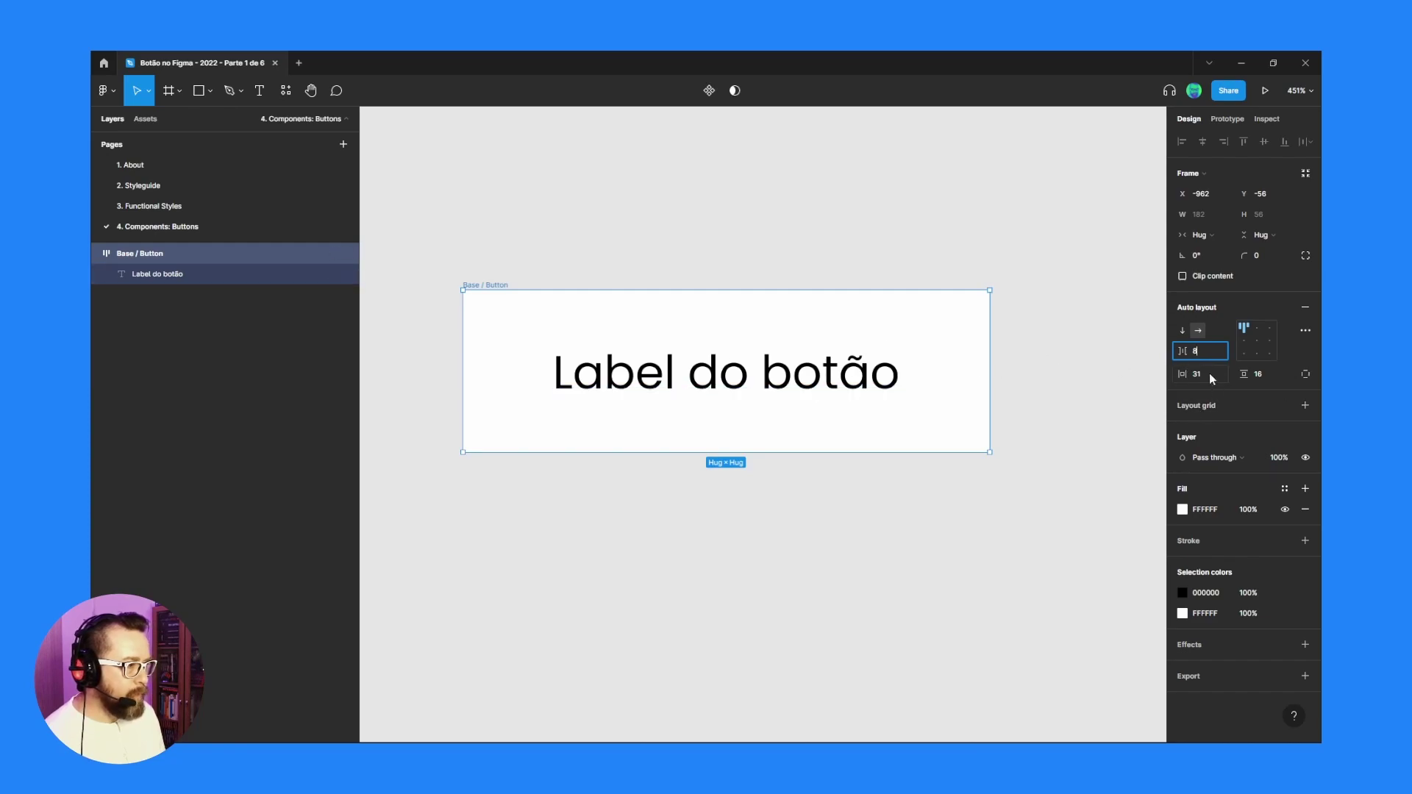
{"action": "left_click", "coordinate": [1204, 376]}
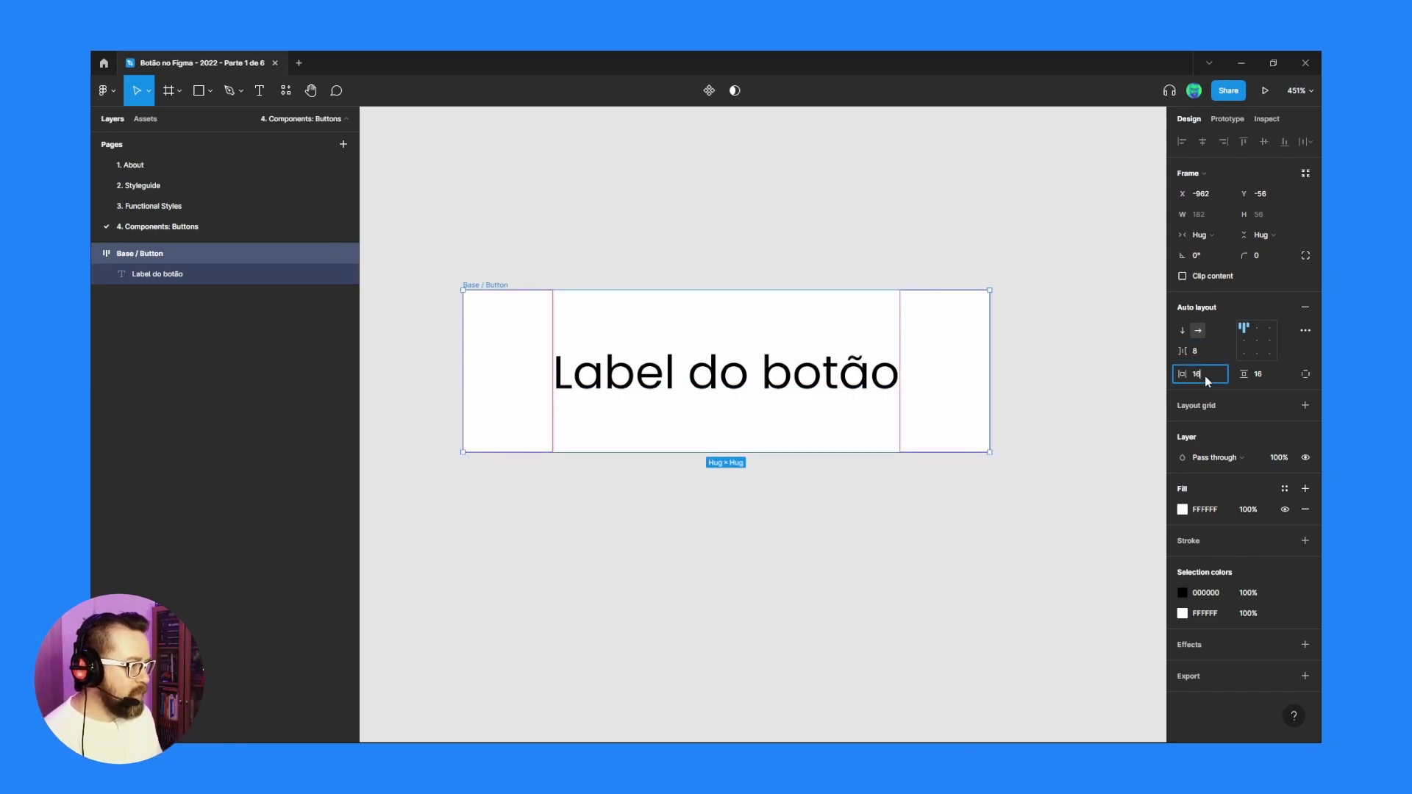
{"action": "left_click", "coordinate": [1267, 379]}
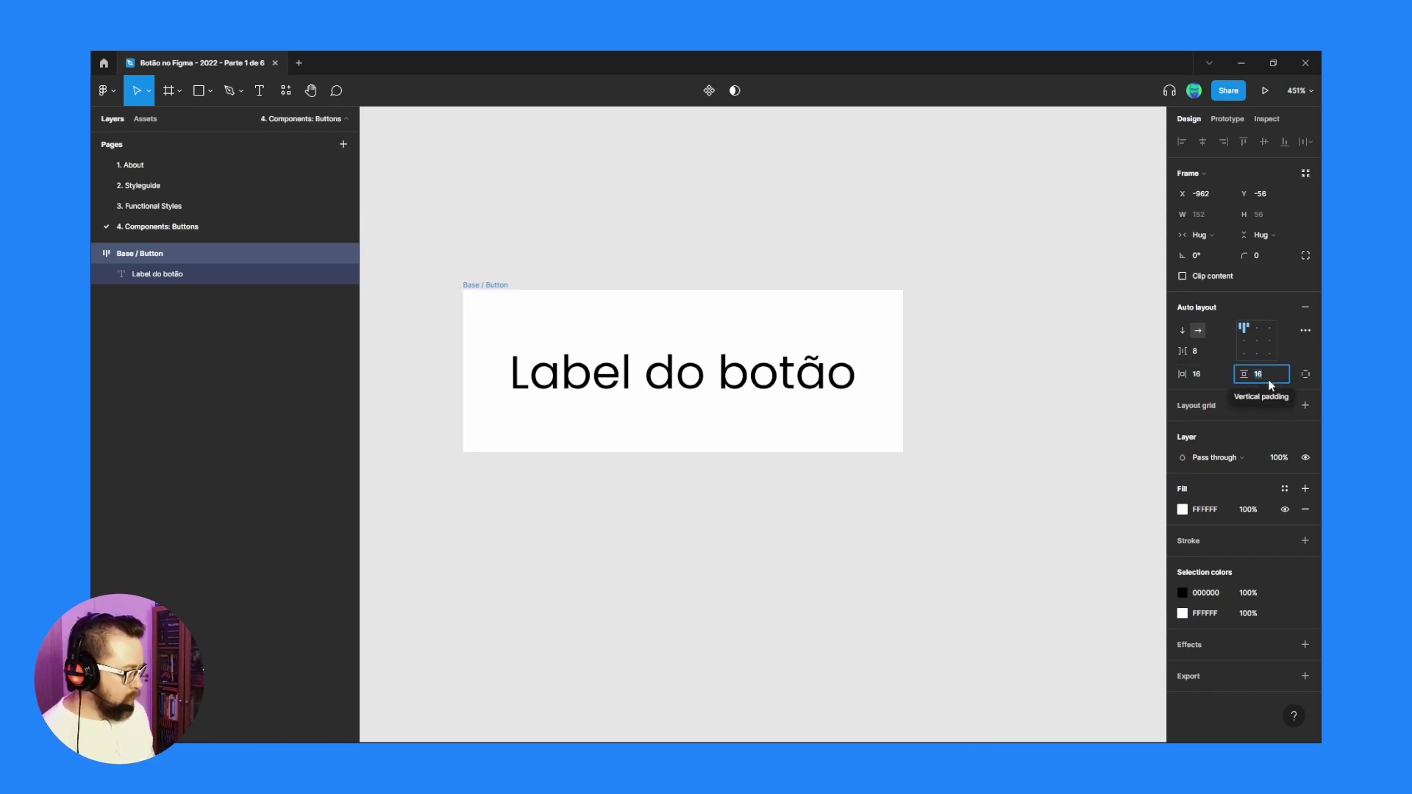
{"action": "type", "text": "12"}
{"action": "key", "text": "Return"}
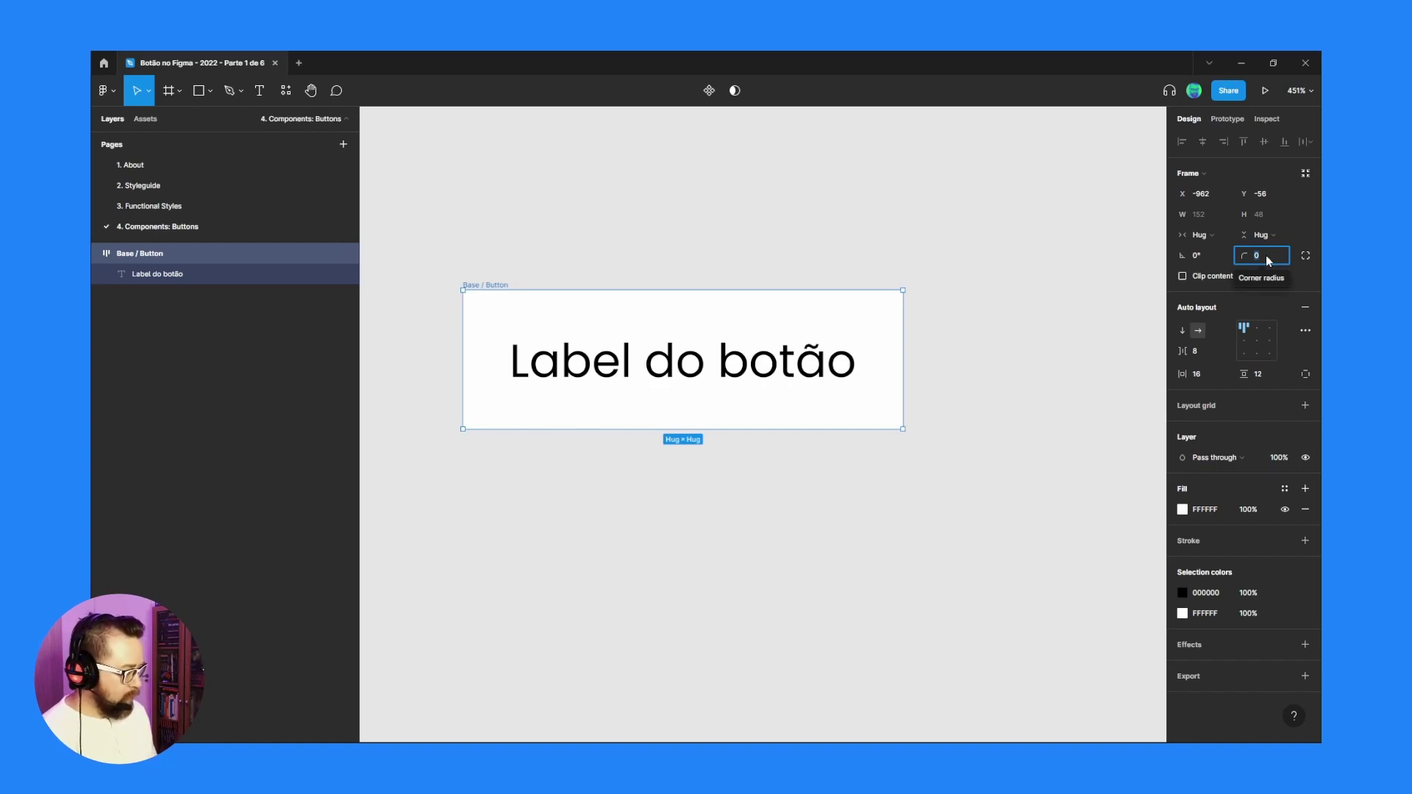
Round the button frame with a corner radius of 100.
{"action": "key", "text": "Return"}
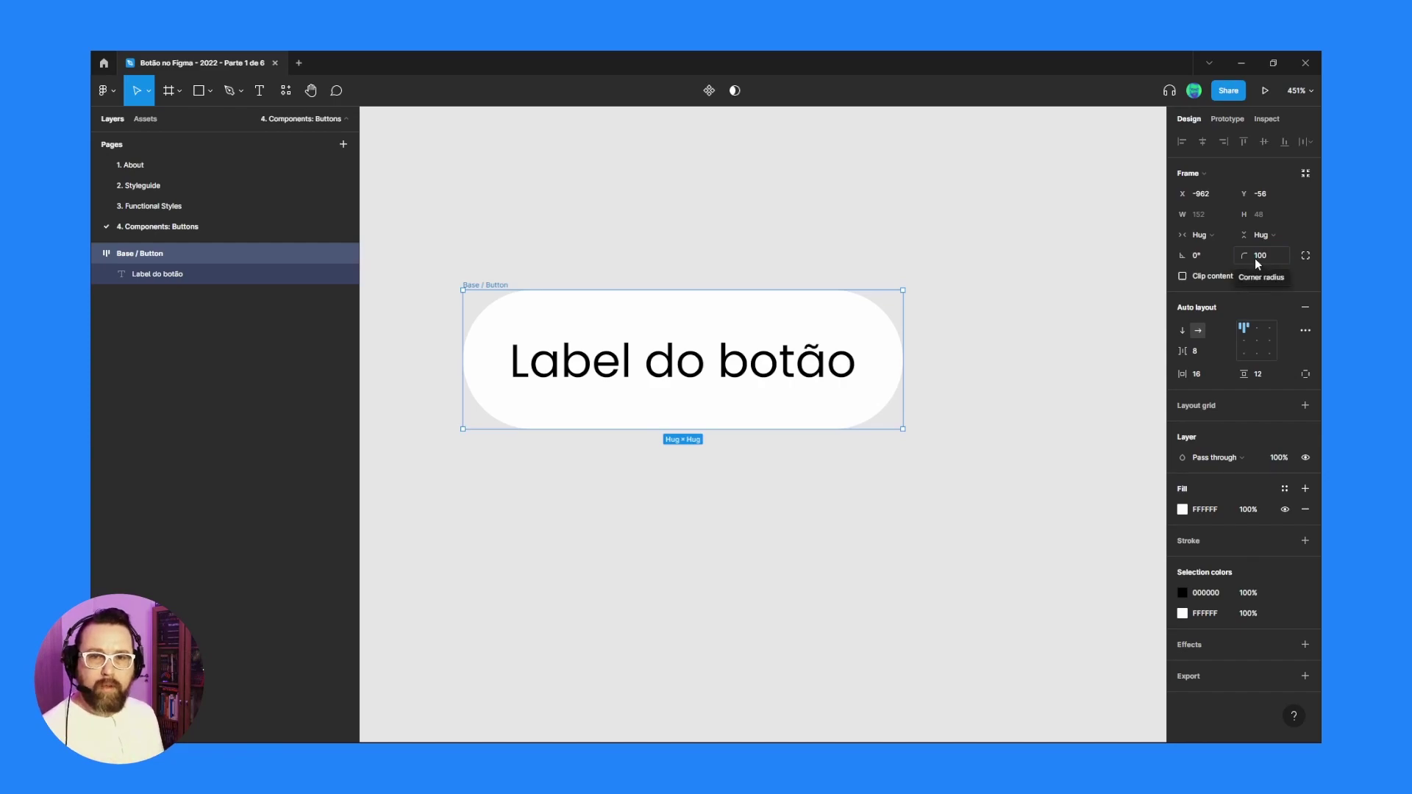
{"action": "double_click", "coordinate": [809, 362]}
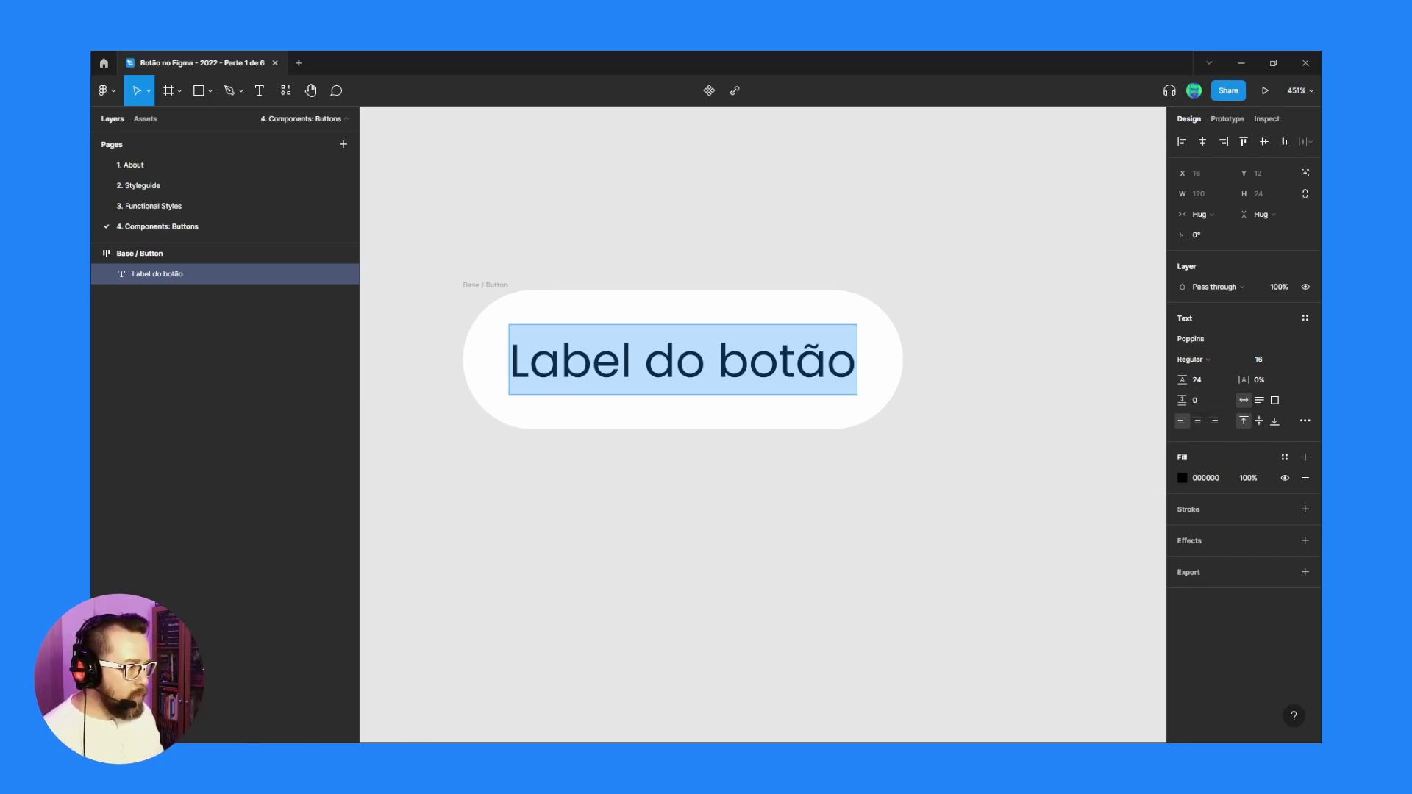
{"action": "key", "text": "Escape"}
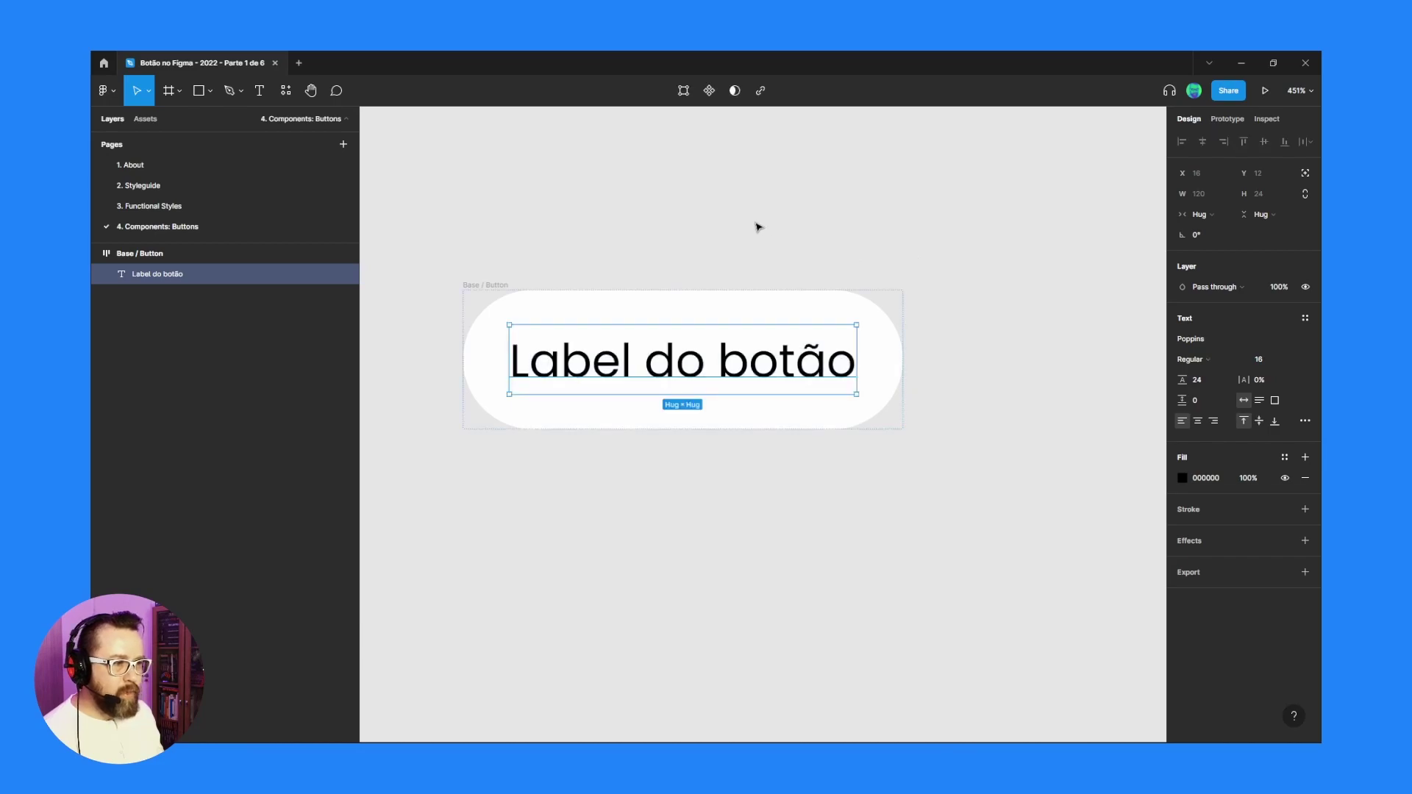
{"action": "left_click", "coordinate": [757, 227]}
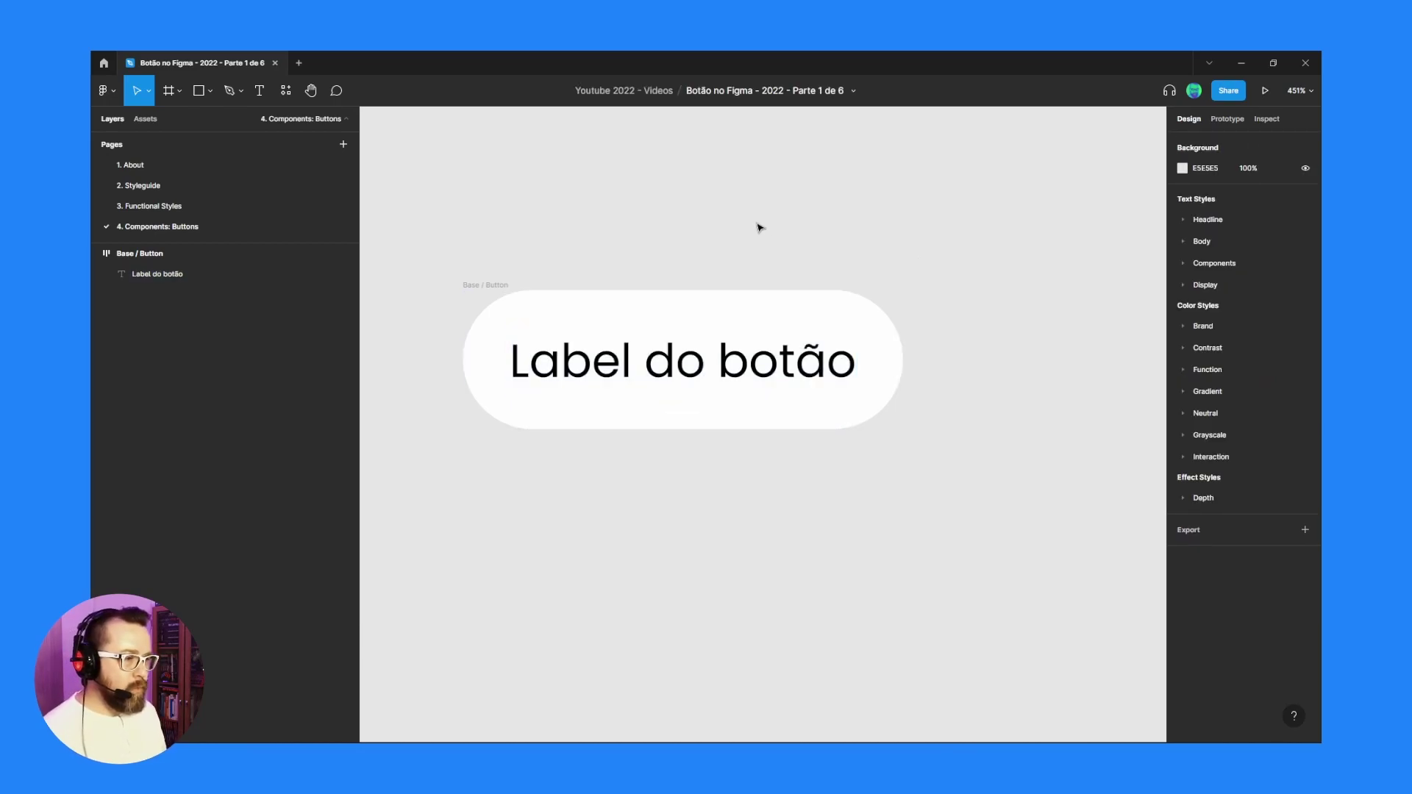
Try replacing the button's label with a text starting "Oi soi um" and undo the text change.
{"action": "double_click", "coordinate": [674, 356]}
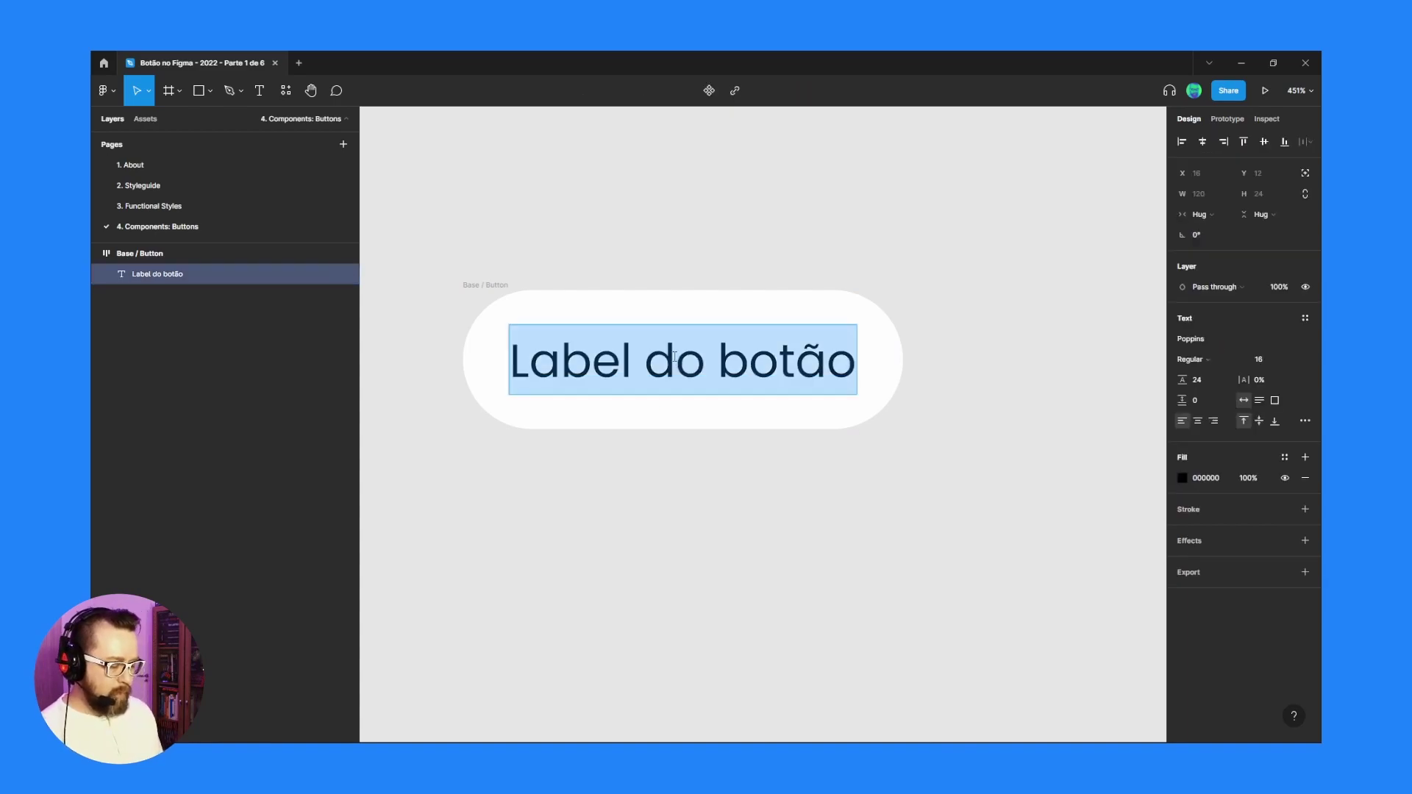
{"action": "type", "text": "Oi soi um "}
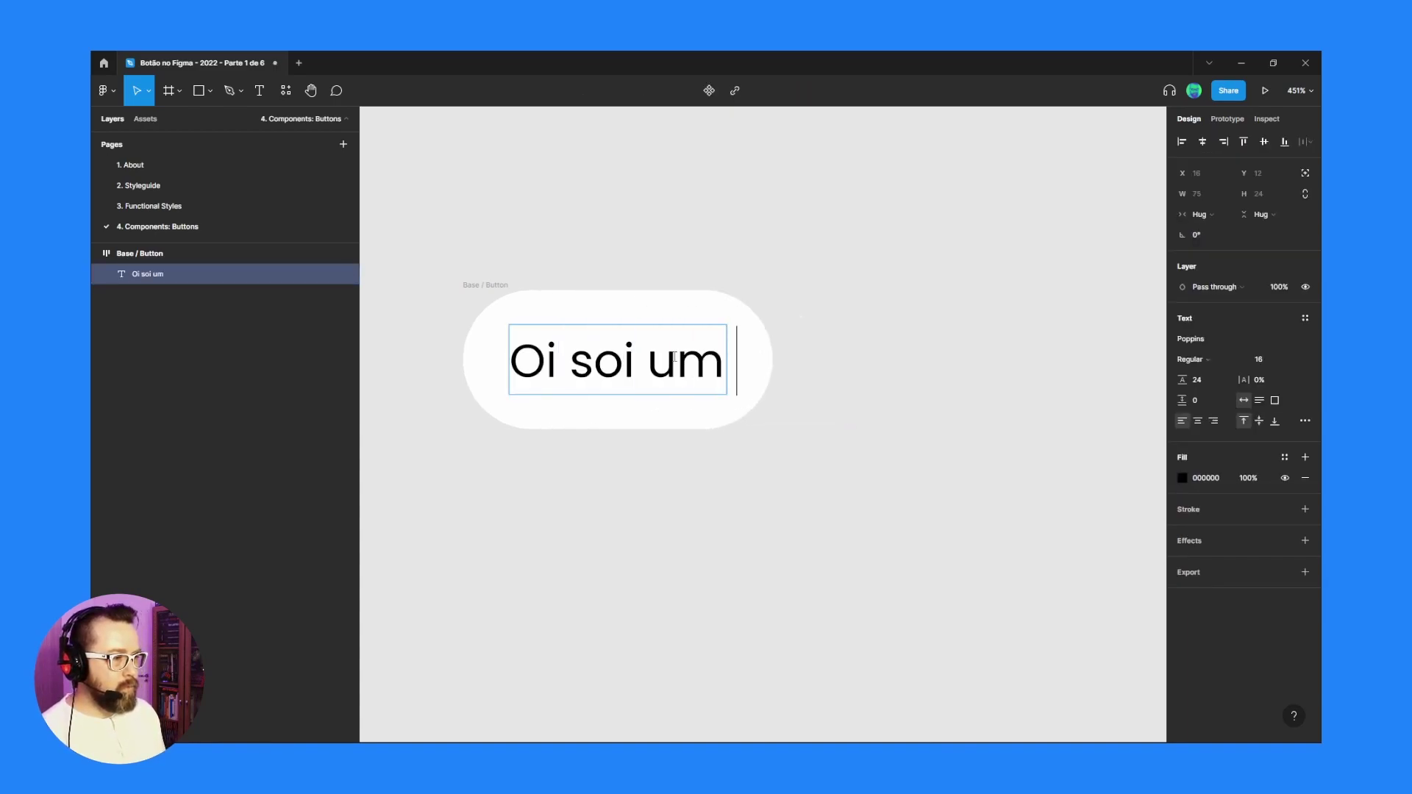
{"action": "type", "text": "bot ao"}
{"action": "key", "text": "BackSpace"}
{"action": "key", "text": "BackSpace"}
{"action": "key", "text": "BackSpace"}
{"action": "key", "text": "ctrl+z"}
{"action": "key", "text": "Escape"}
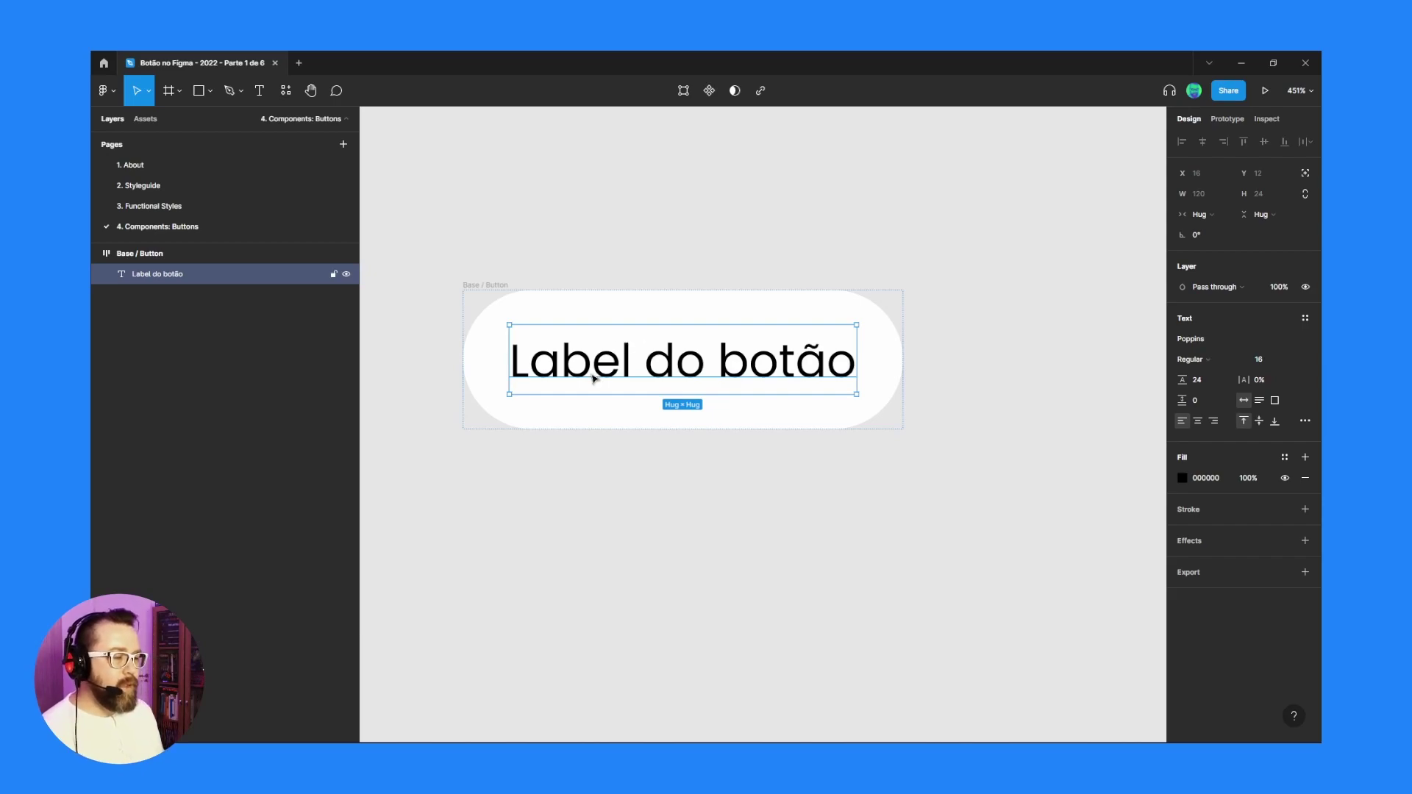
Duplicate the "Label do botão" text twice inside the button frame.
{"action": "left_click", "coordinate": [488, 286]}
{"action": "left_click", "coordinate": [534, 382]}
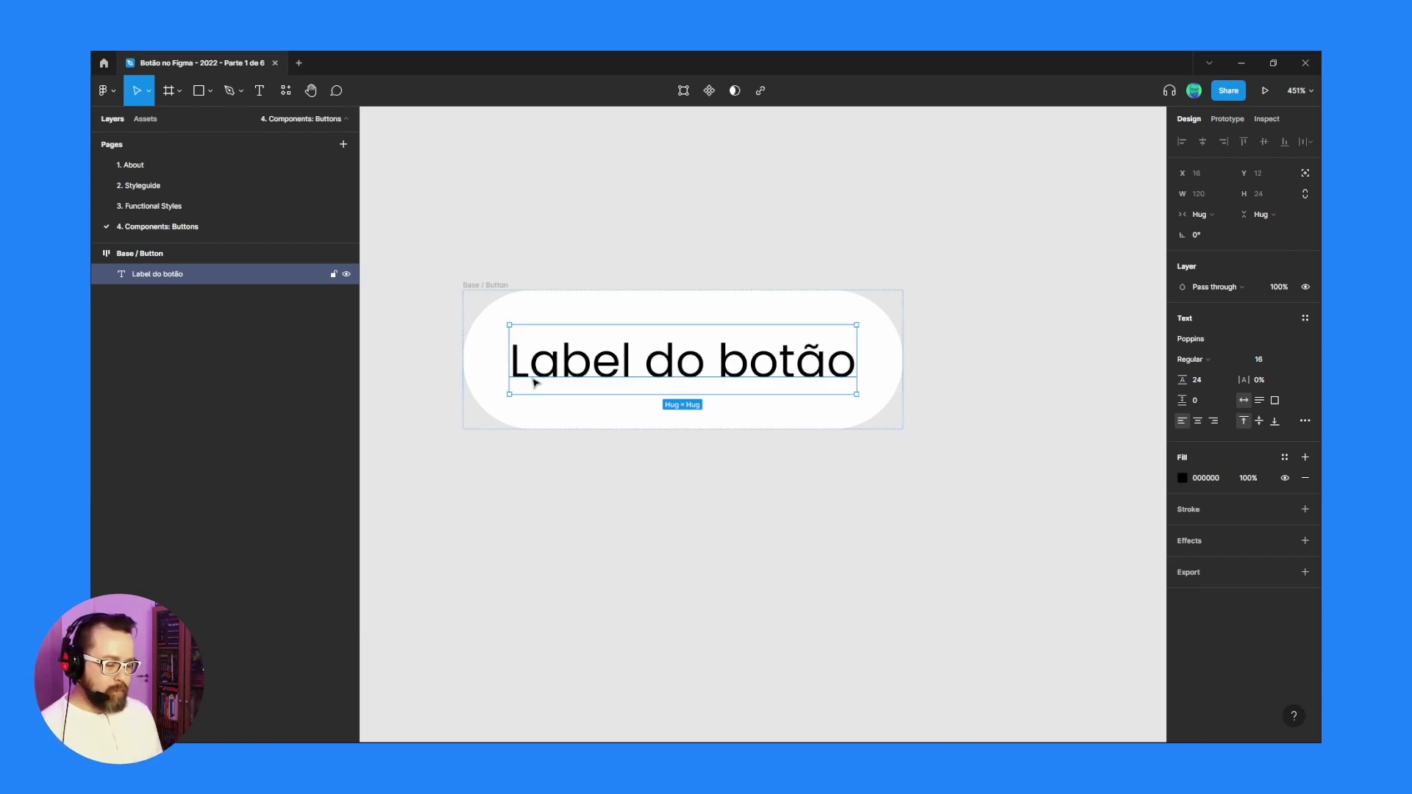
{"action": "key", "text": "ctrl+d"}
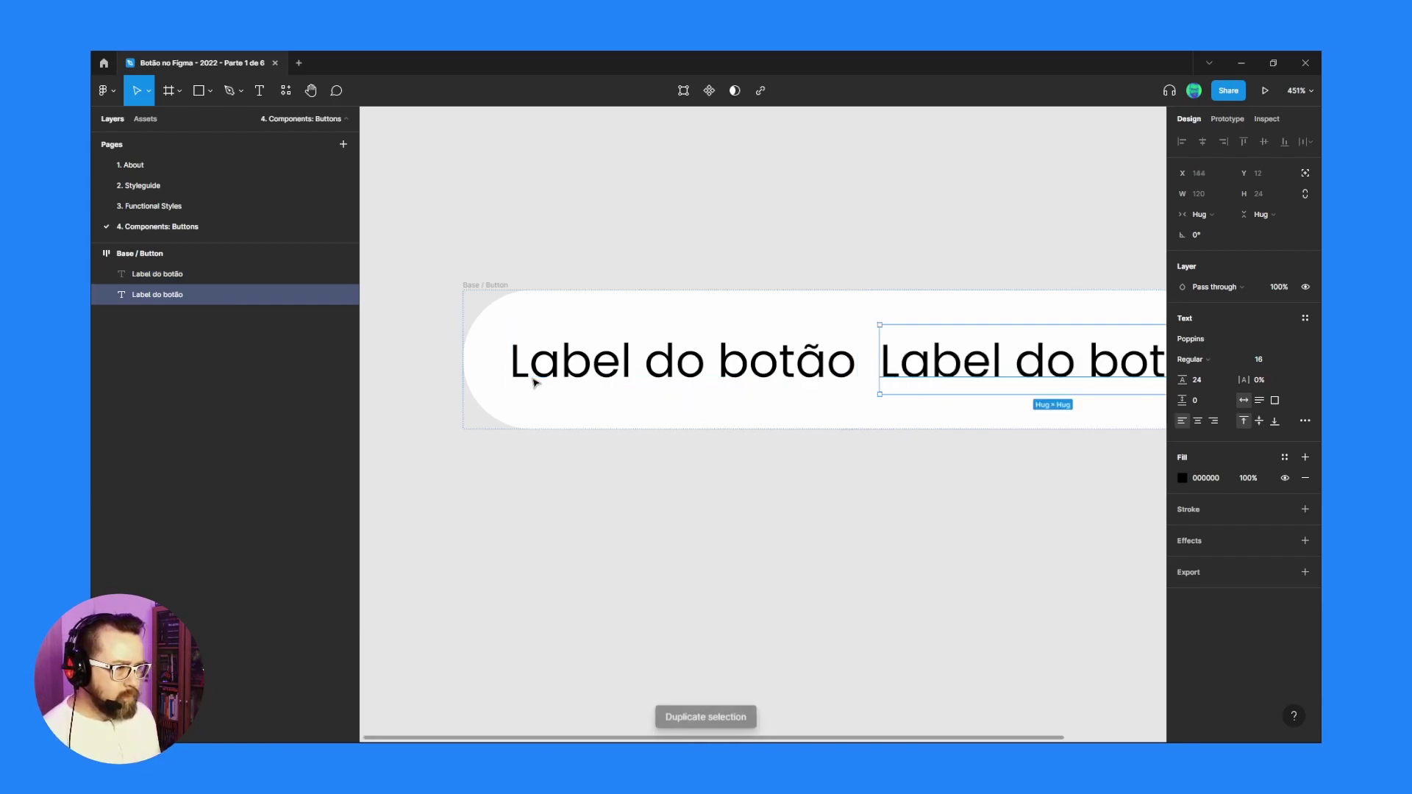
{"action": "key", "text": "ctrl+d"}
{"action": "scroll", "coordinate": [670, 282], "scroll_direction": "down", "scroll_amount": 4}
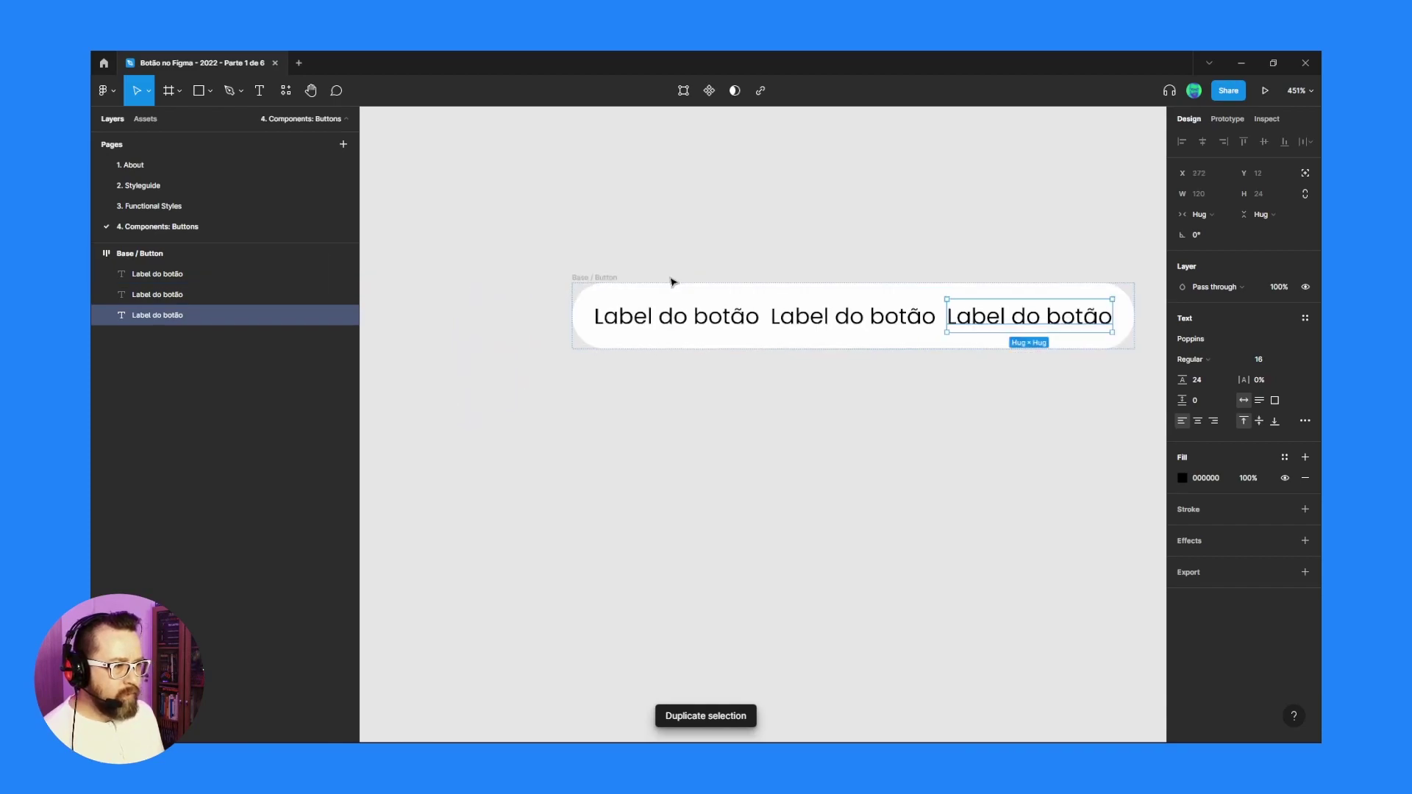
Change the button's first text to "home" and its last text to "menu".
{"action": "double_click", "coordinate": [655, 318]}
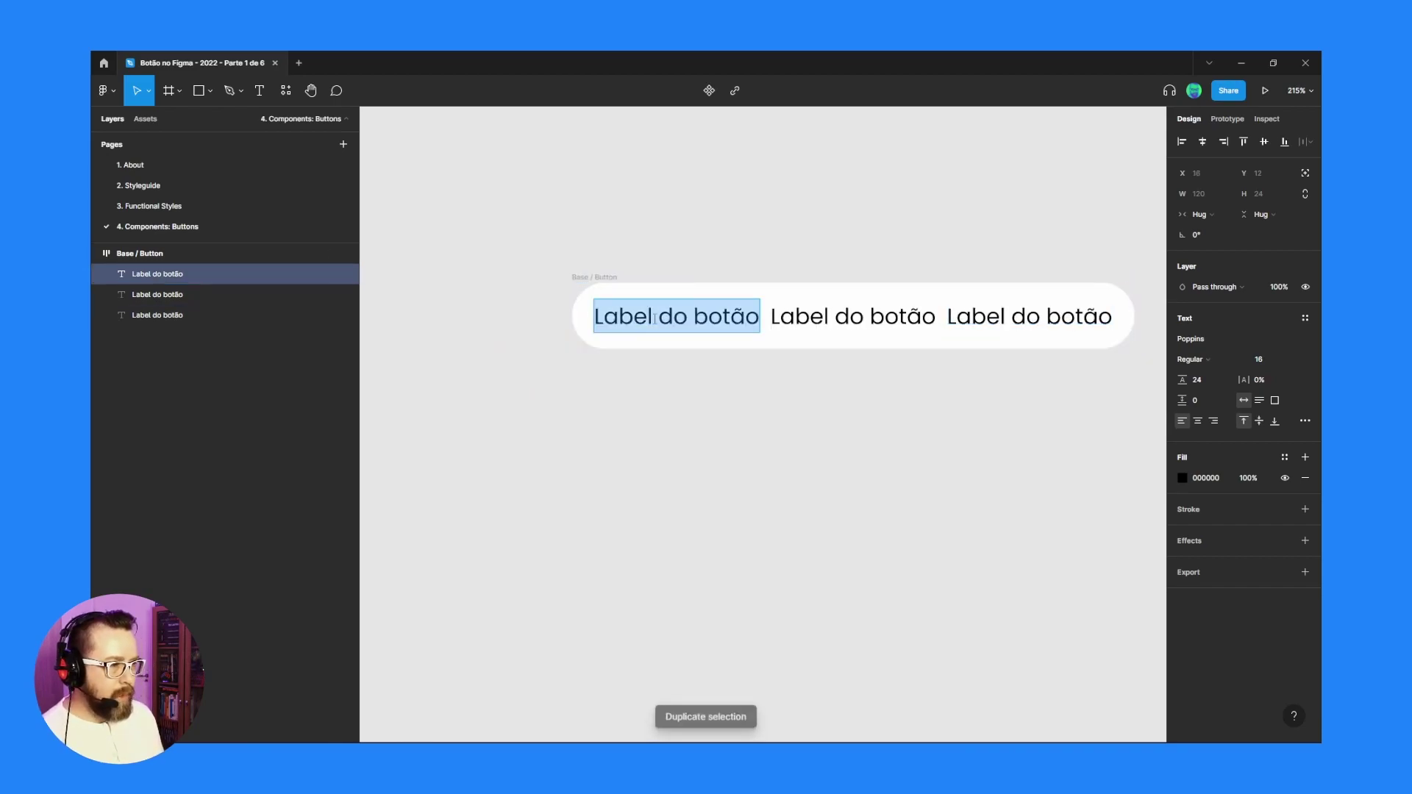
{"action": "type", "text": "Hom"}
{"action": "key", "text": "BackSpace"}
{"action": "key", "text": "BackSpace"}
{"action": "key", "text": "BackSpace"}
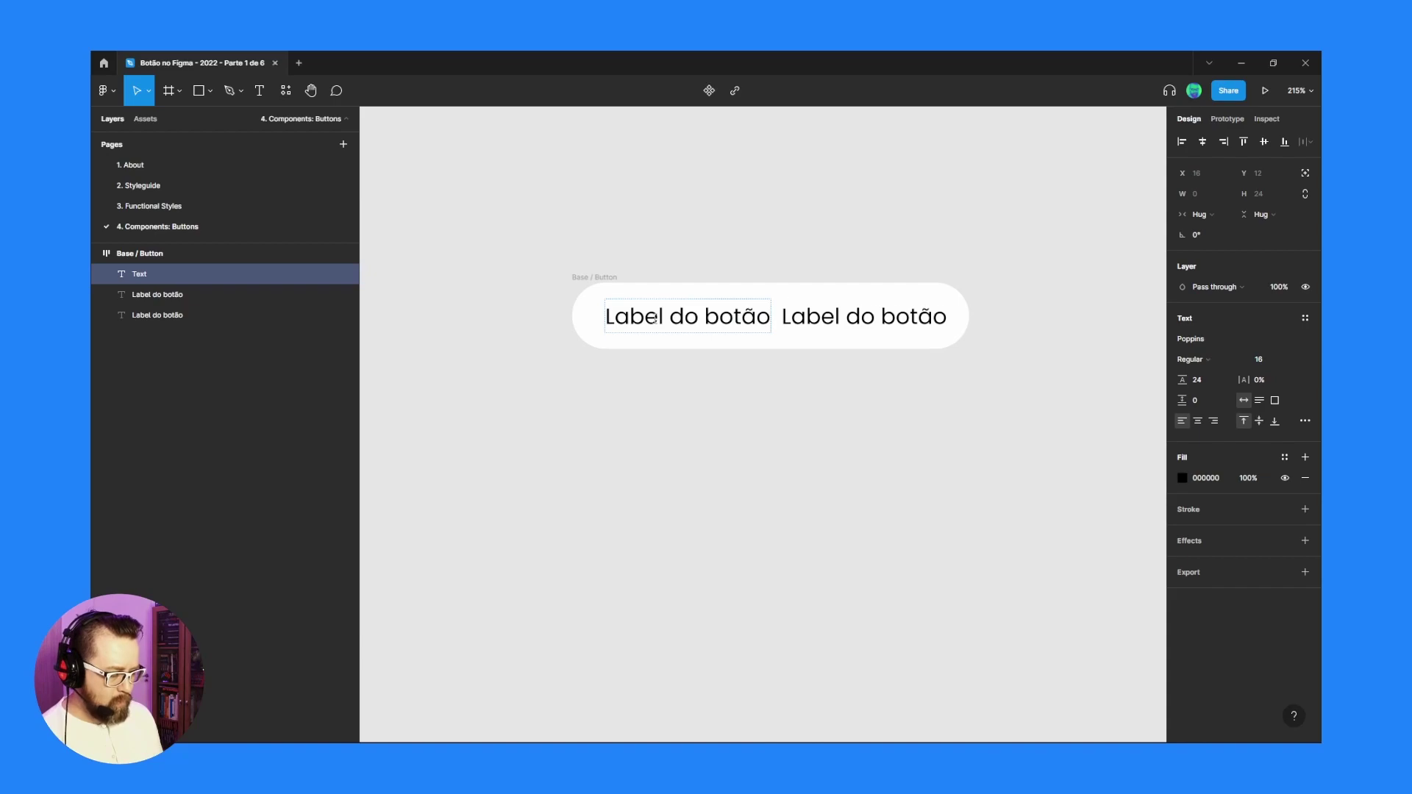
{"action": "type", "text": "home"}
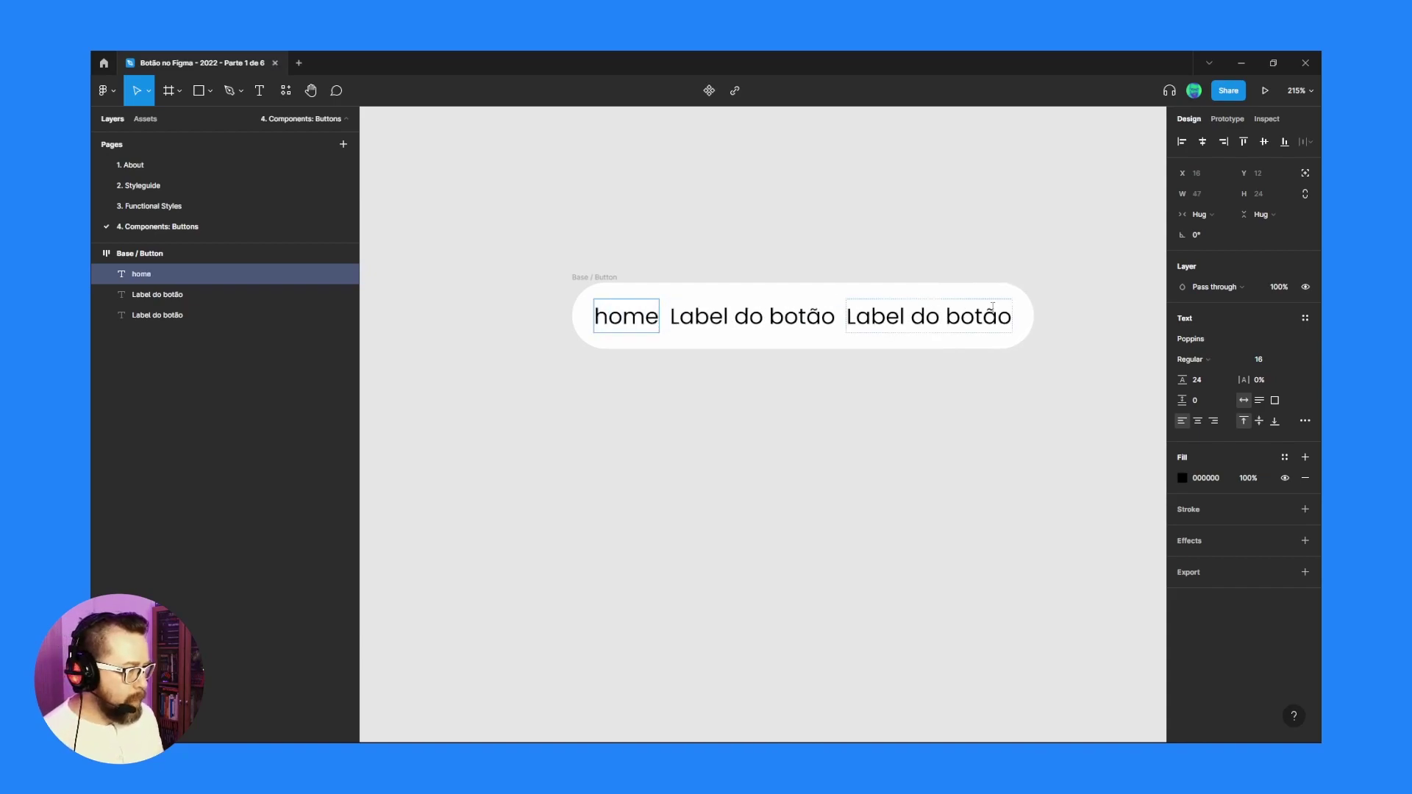
{"action": "double_click", "coordinate": [948, 318]}
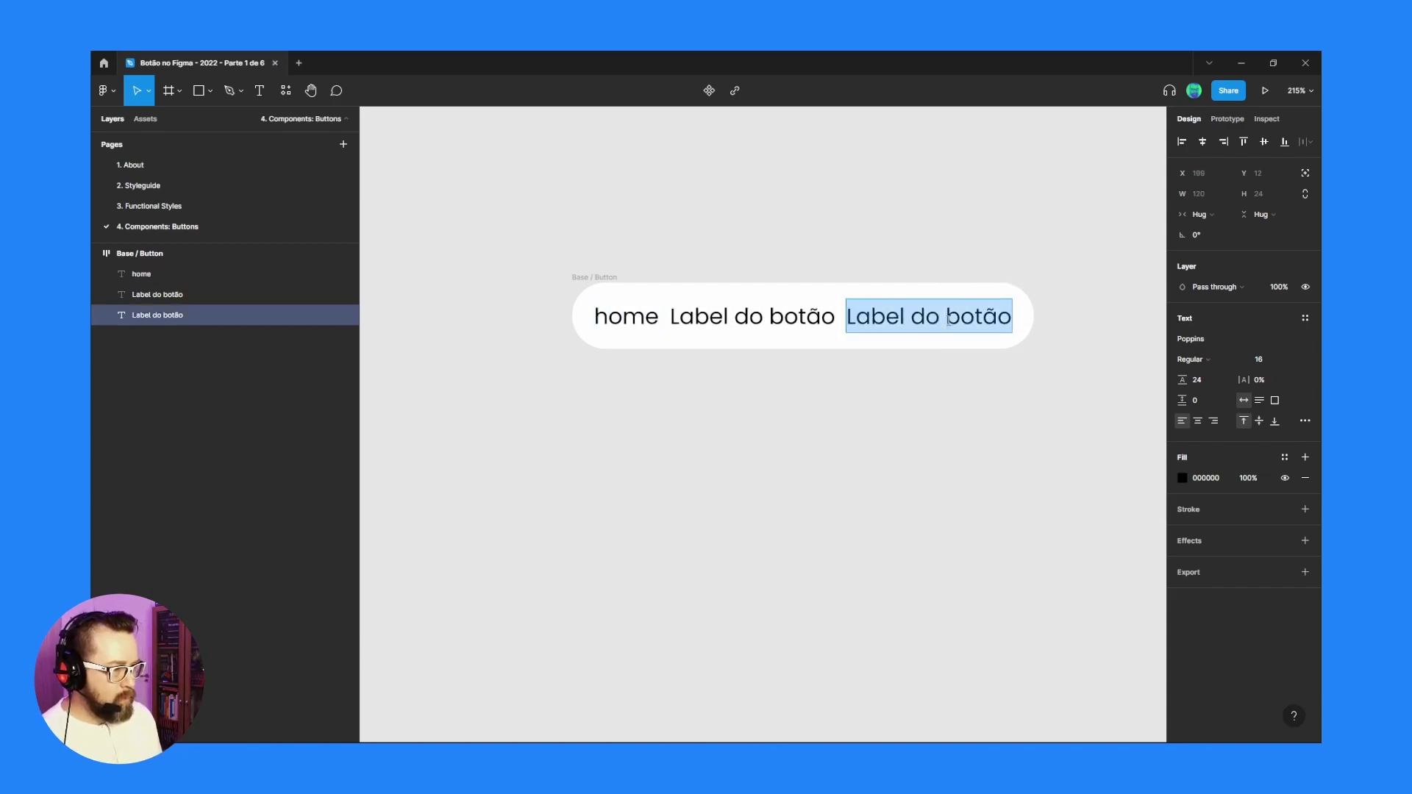
{"action": "type", "text": "menu"}
{"action": "key", "text": "Escape"}
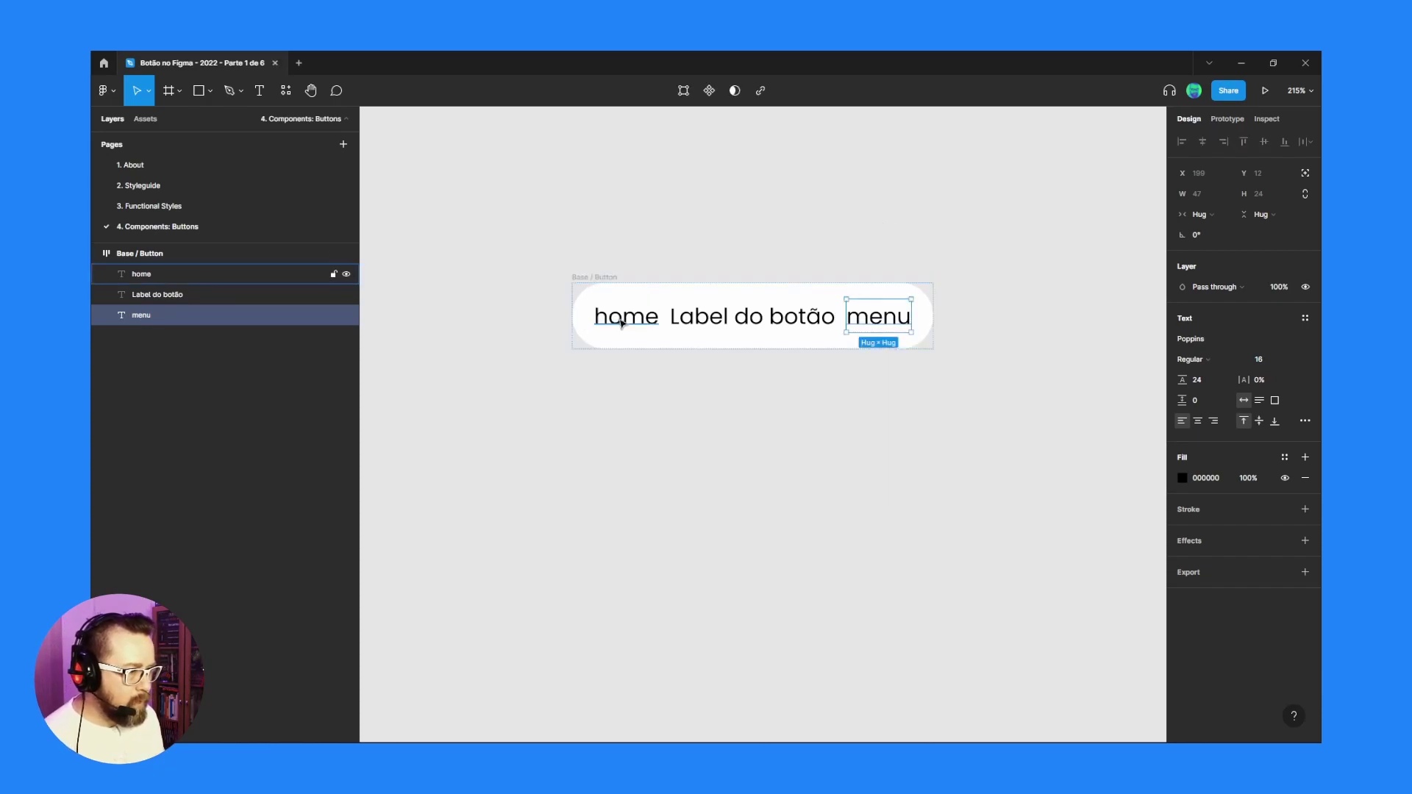
Set the font of the "home" text to Material Icons so it renders as an icon.
{"action": "left_click", "coordinate": [620, 324]}
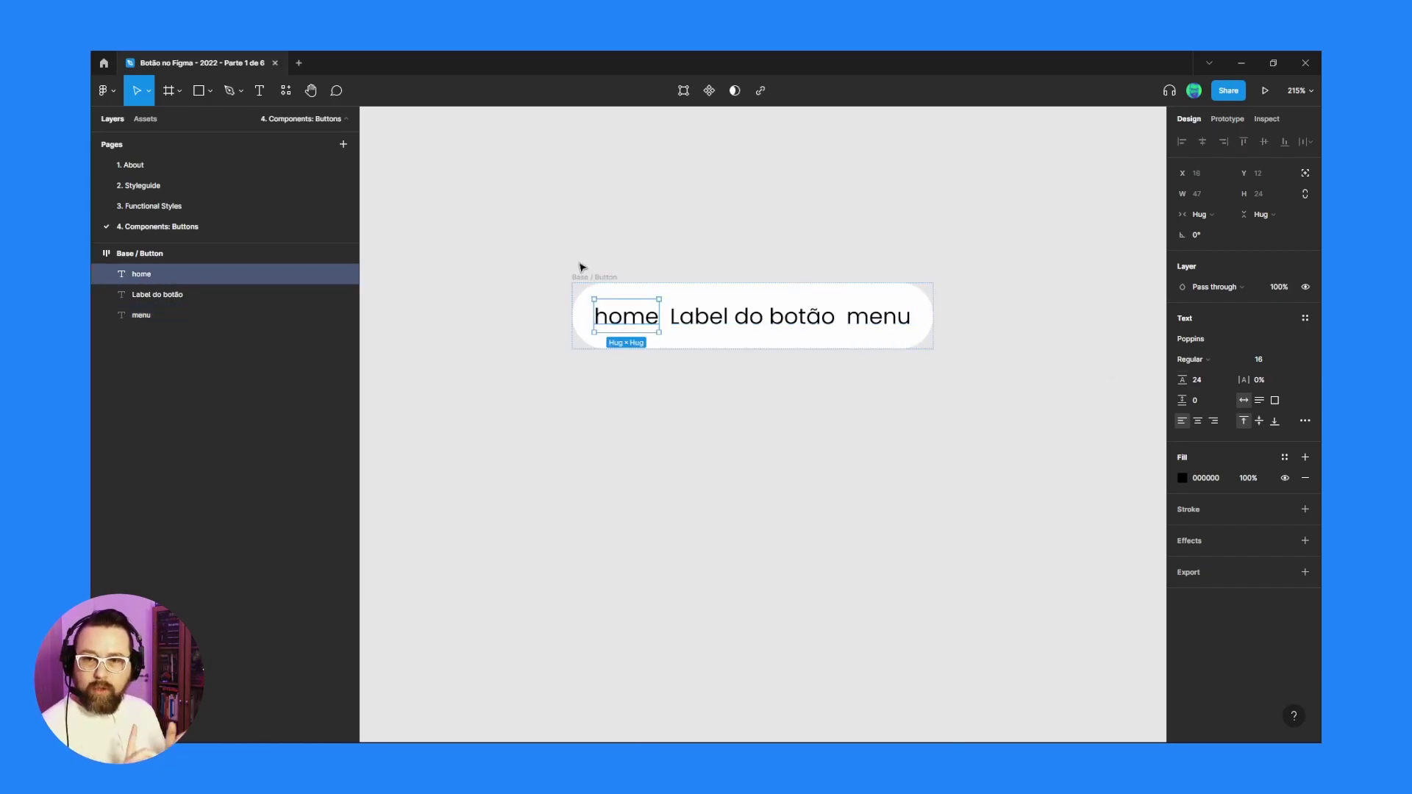
{"action": "left_click", "coordinate": [1216, 337]}
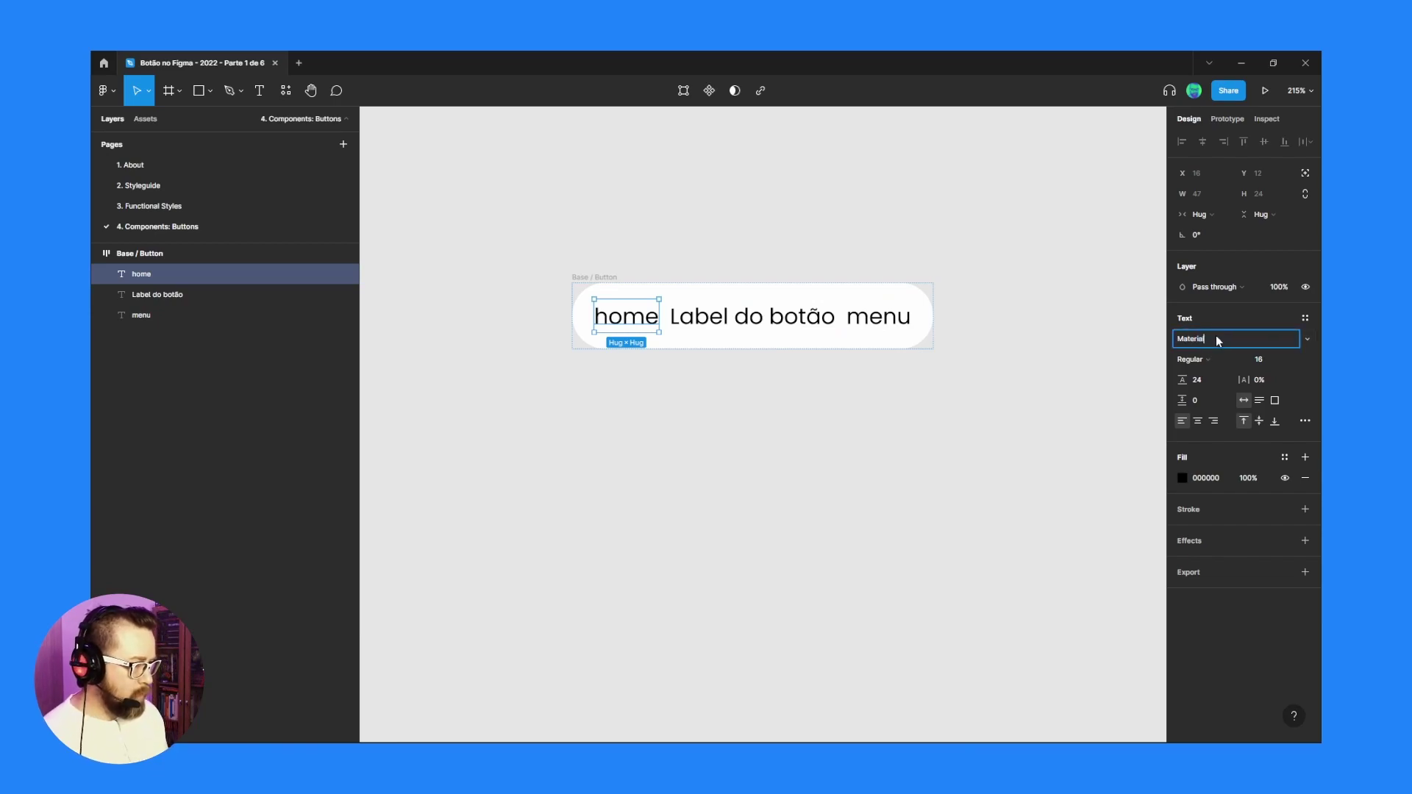
{"action": "type", "text": "Material"}
{"action": "key", "text": "Return"}
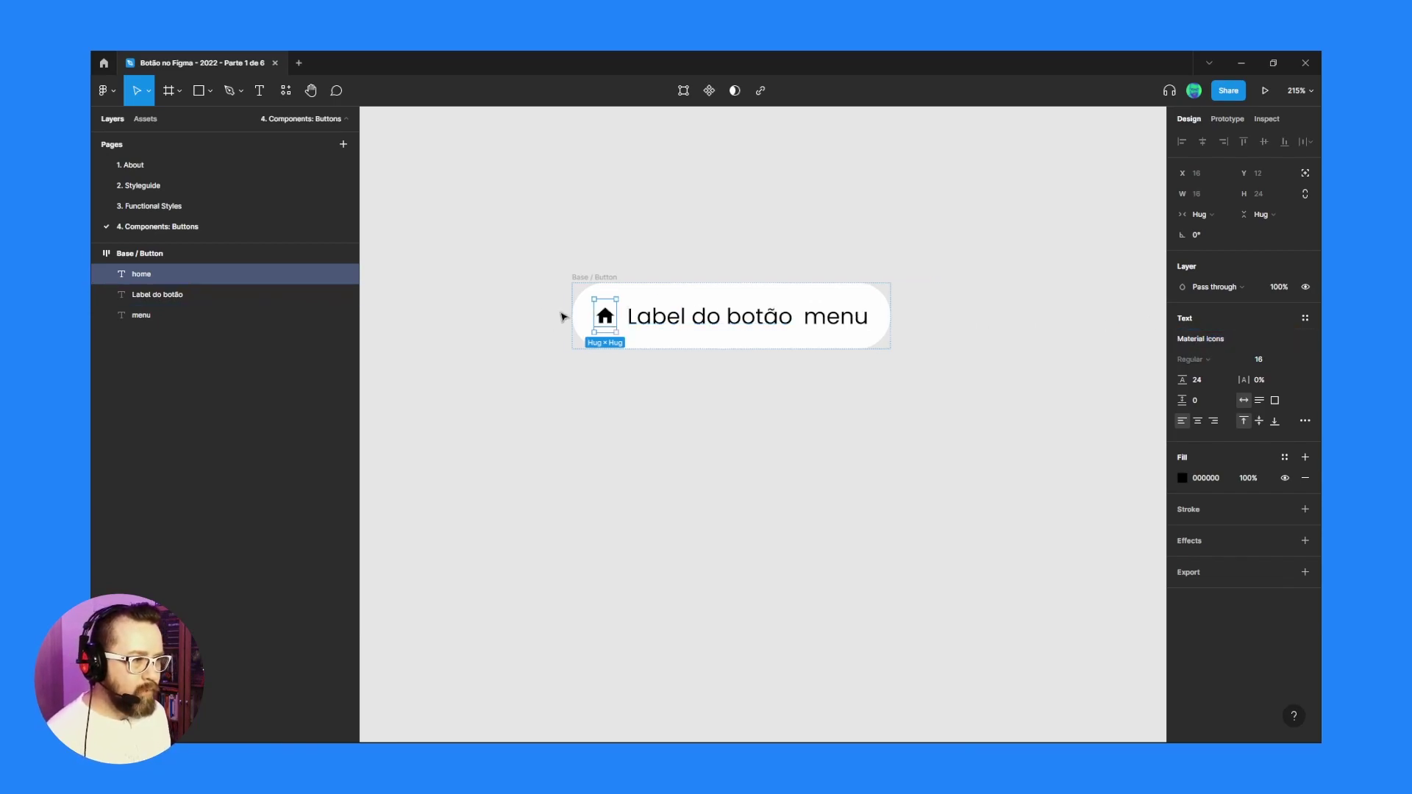
Set the font of the "menu" text to Material Icons and deselect it.
{"action": "left_click", "coordinate": [812, 330]}
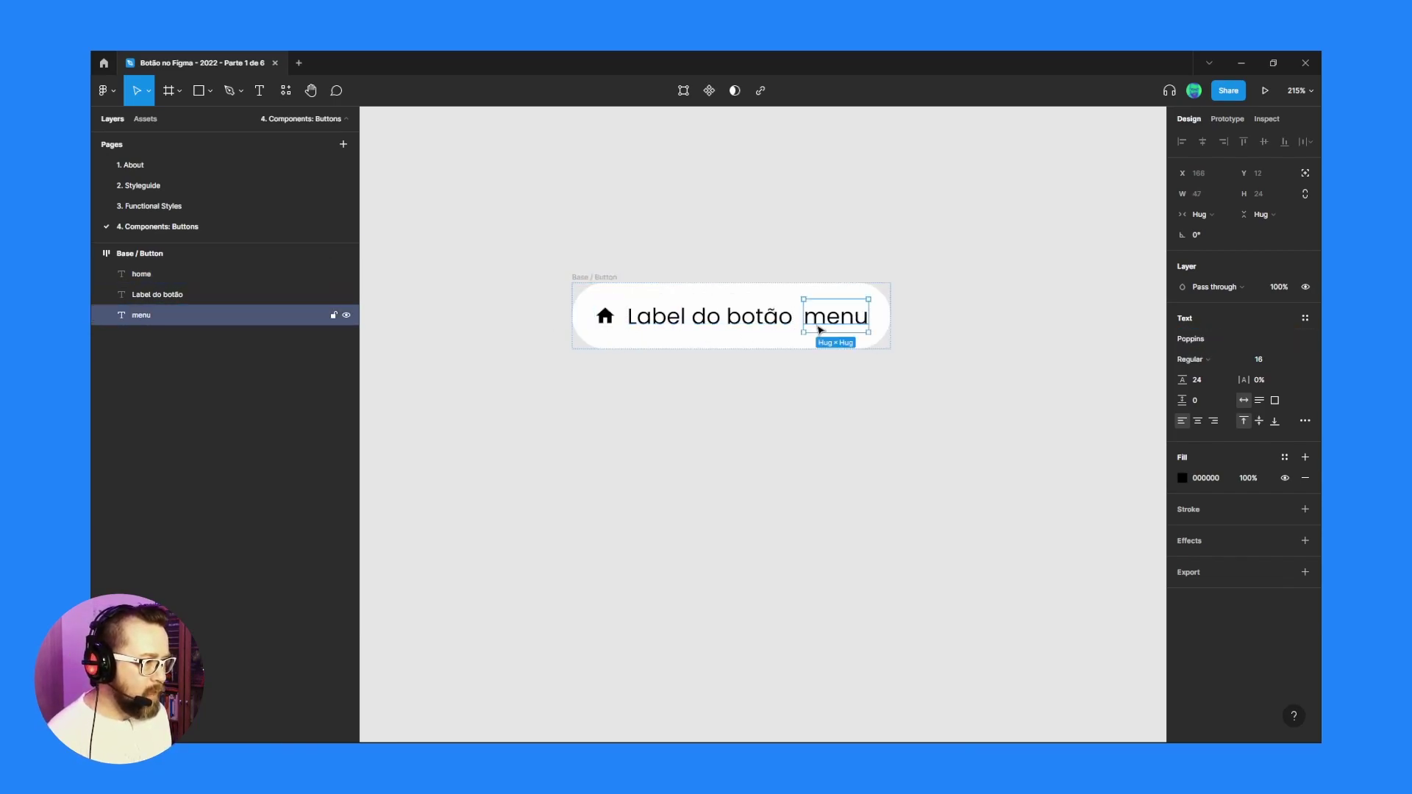
{"action": "left_click", "coordinate": [1221, 336]}
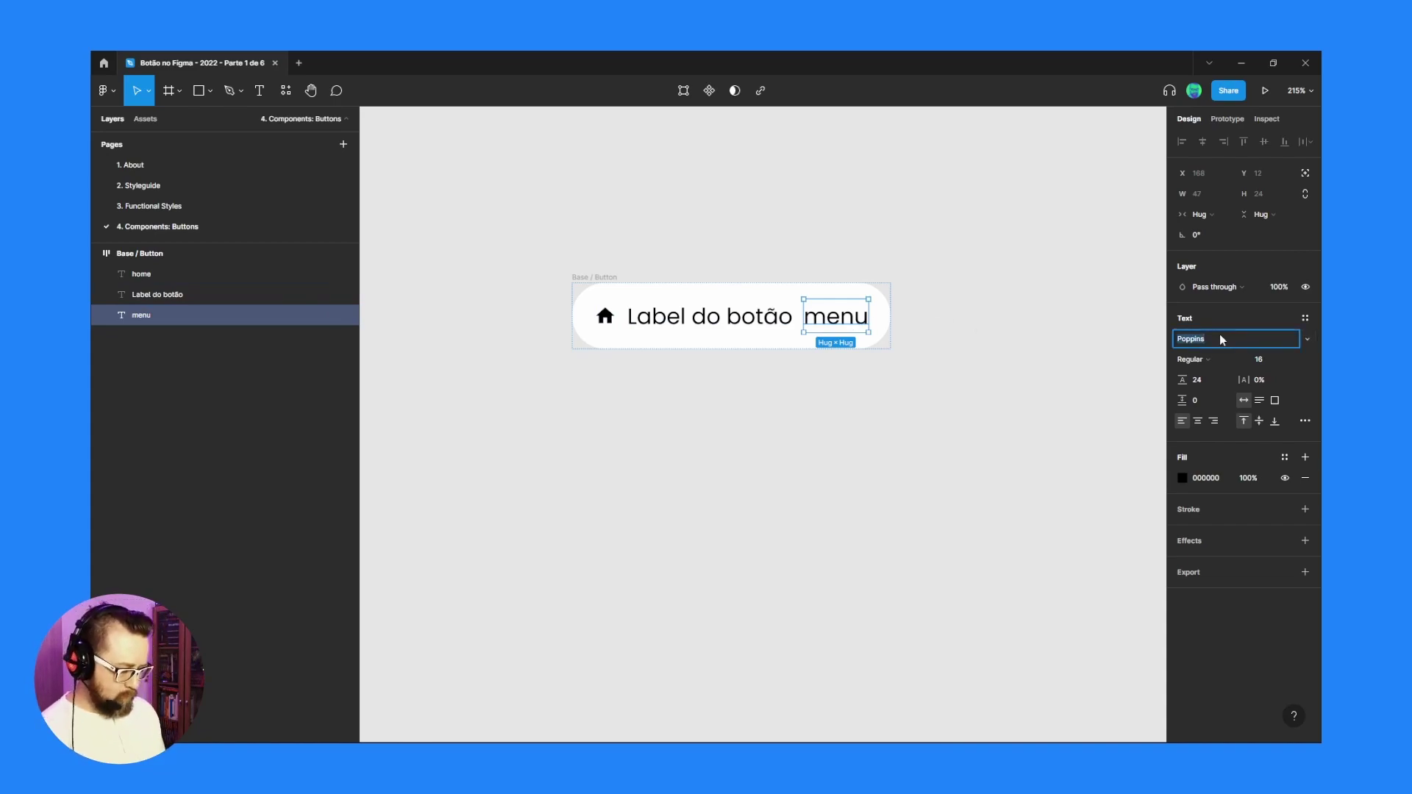
{"action": "type", "text": "Material Icon"}
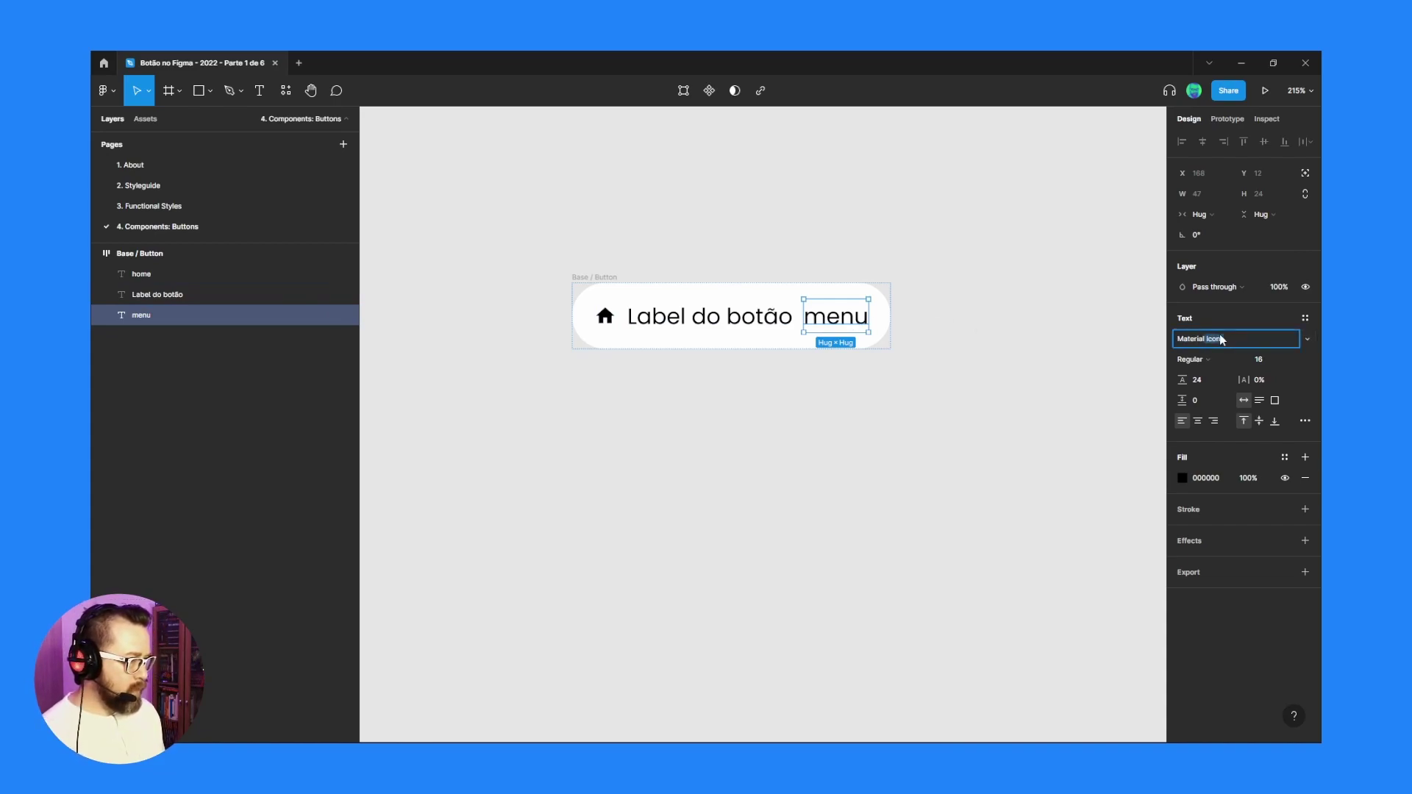
{"action": "key", "text": "Return"}
{"action": "left_click", "coordinate": [922, 263]}
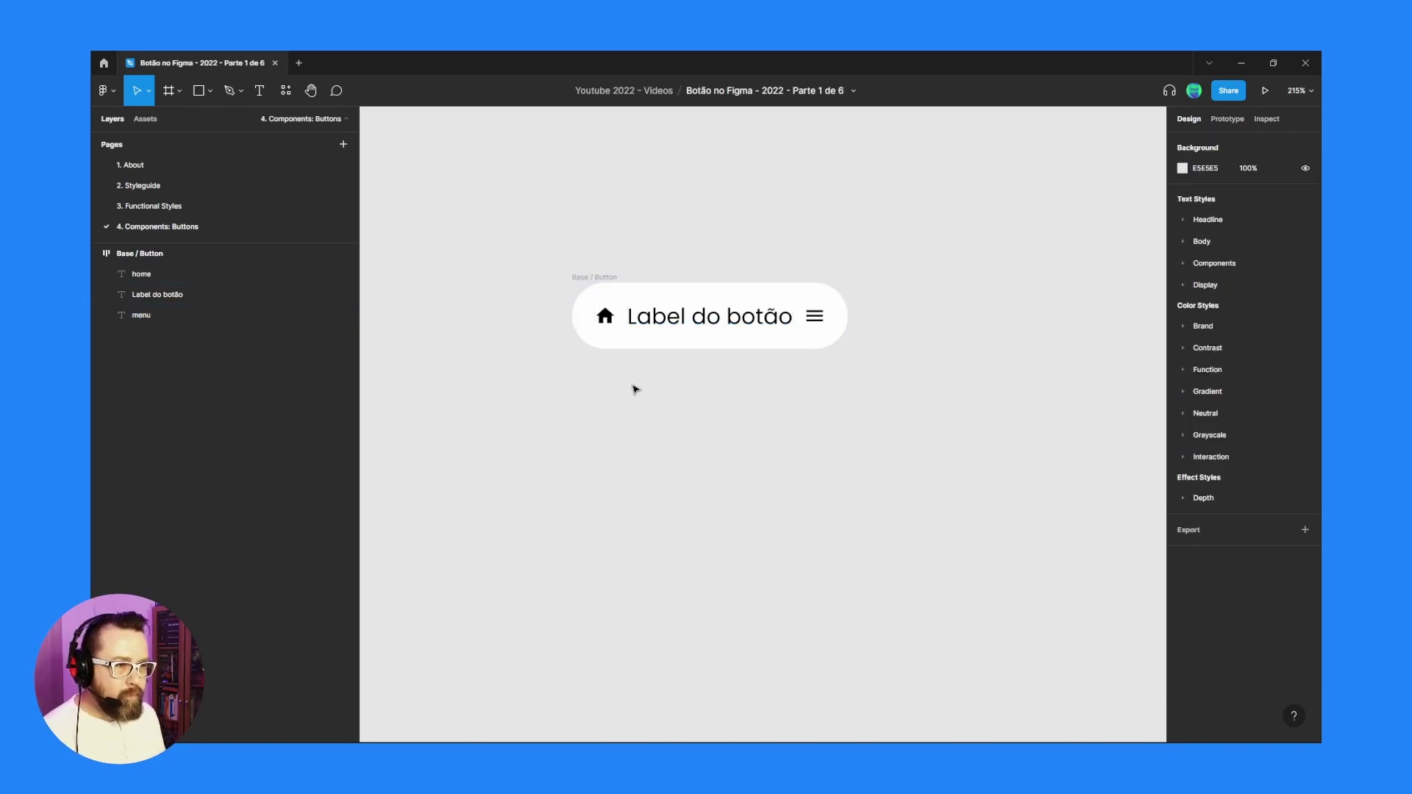
{"action": "left_click", "coordinate": [147, 273]}
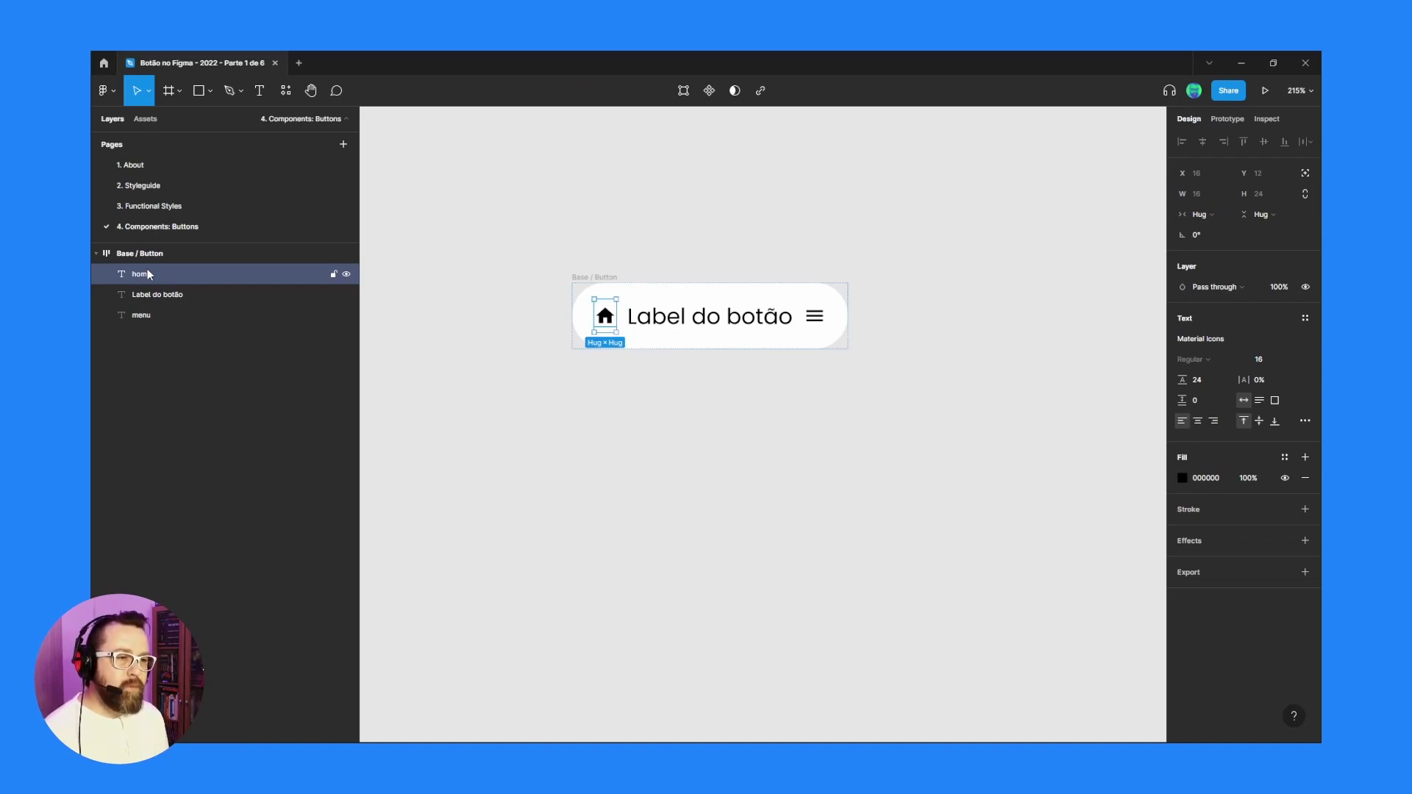
{"action": "left_click", "coordinate": [175, 294]}
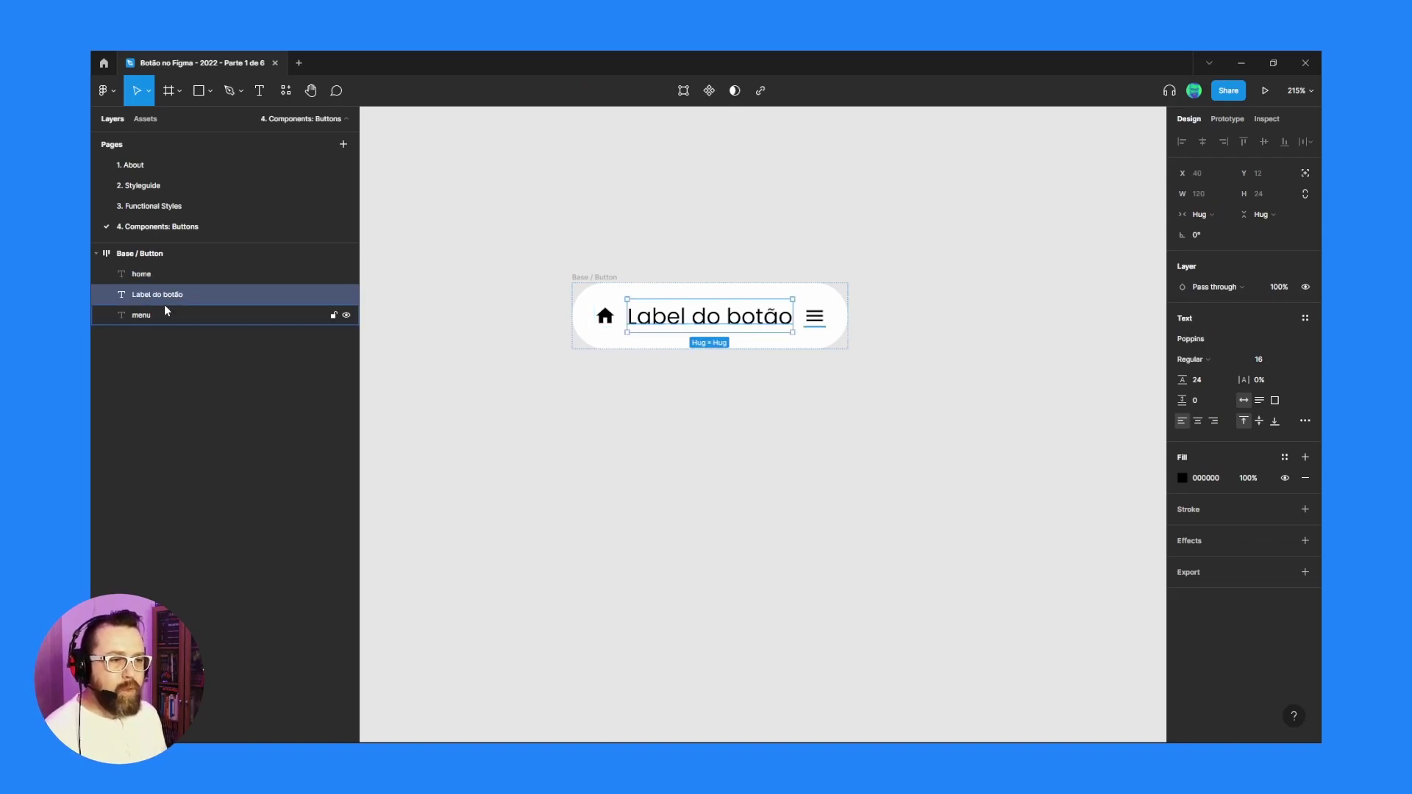
{"action": "left_click", "coordinate": [160, 315]}
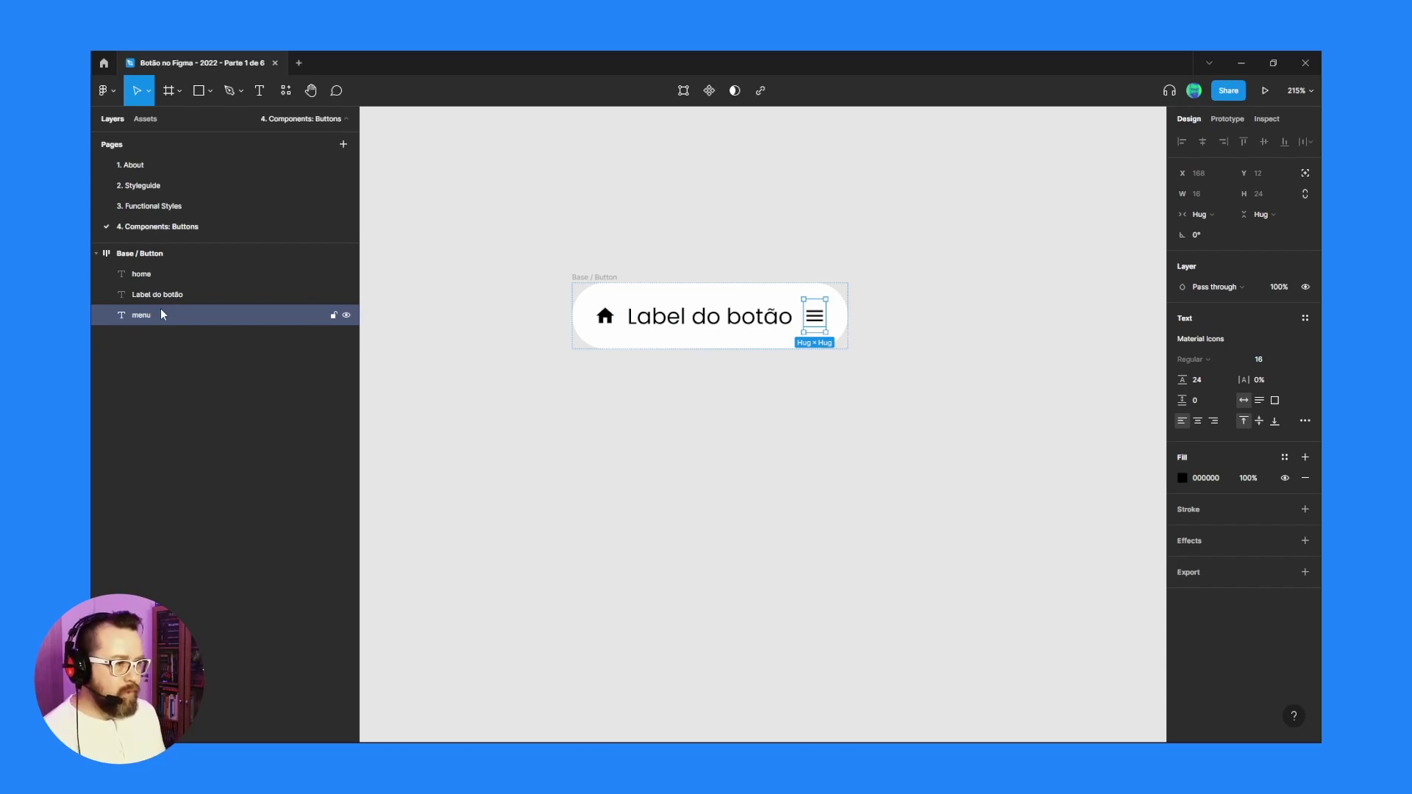
{"action": "left_click", "coordinate": [172, 274]}
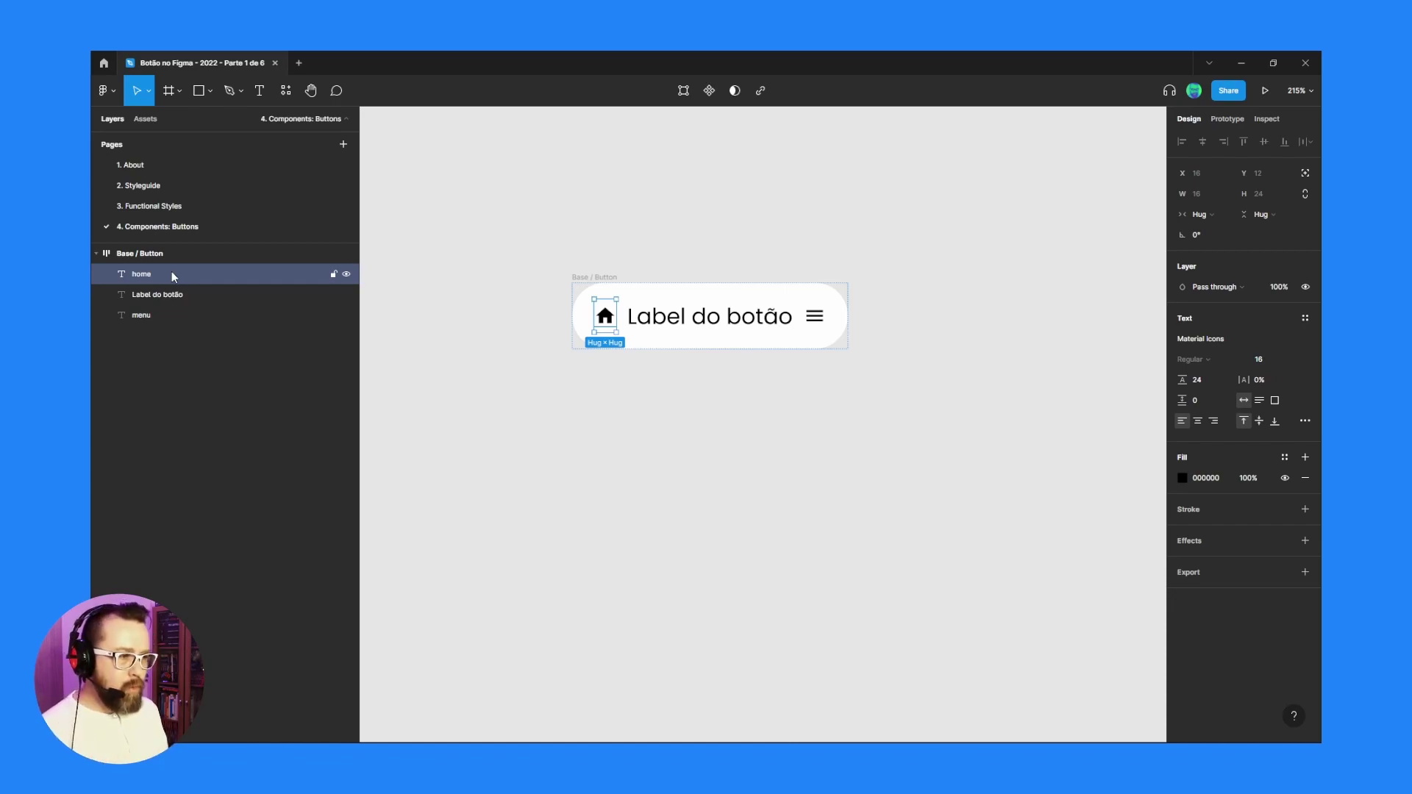
Wrap the "Label do botão" text in its own frame with horizontal auto layout and item spacing of 0.
{"action": "left_click", "coordinate": [716, 321]}
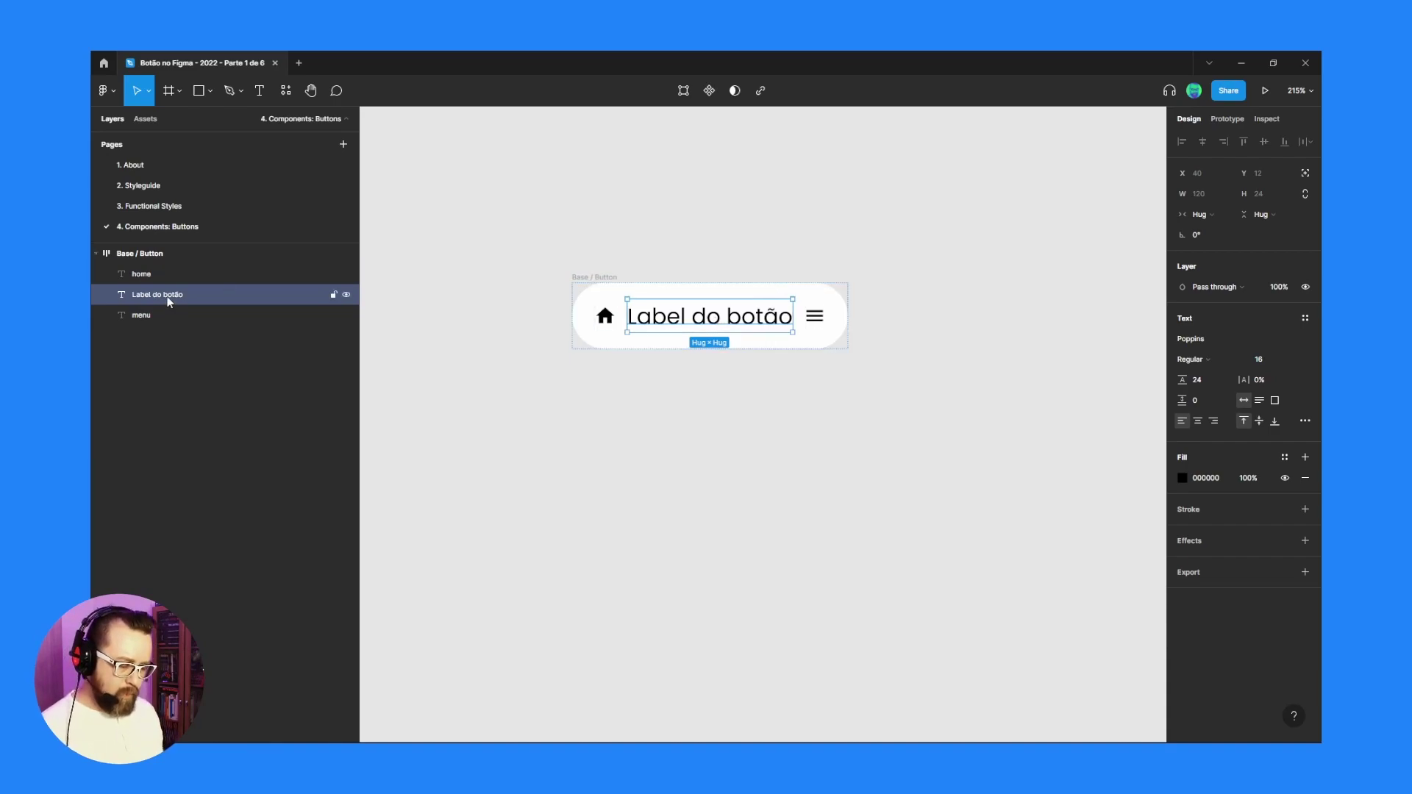
{"action": "key", "text": "ctrl+alt+g"}
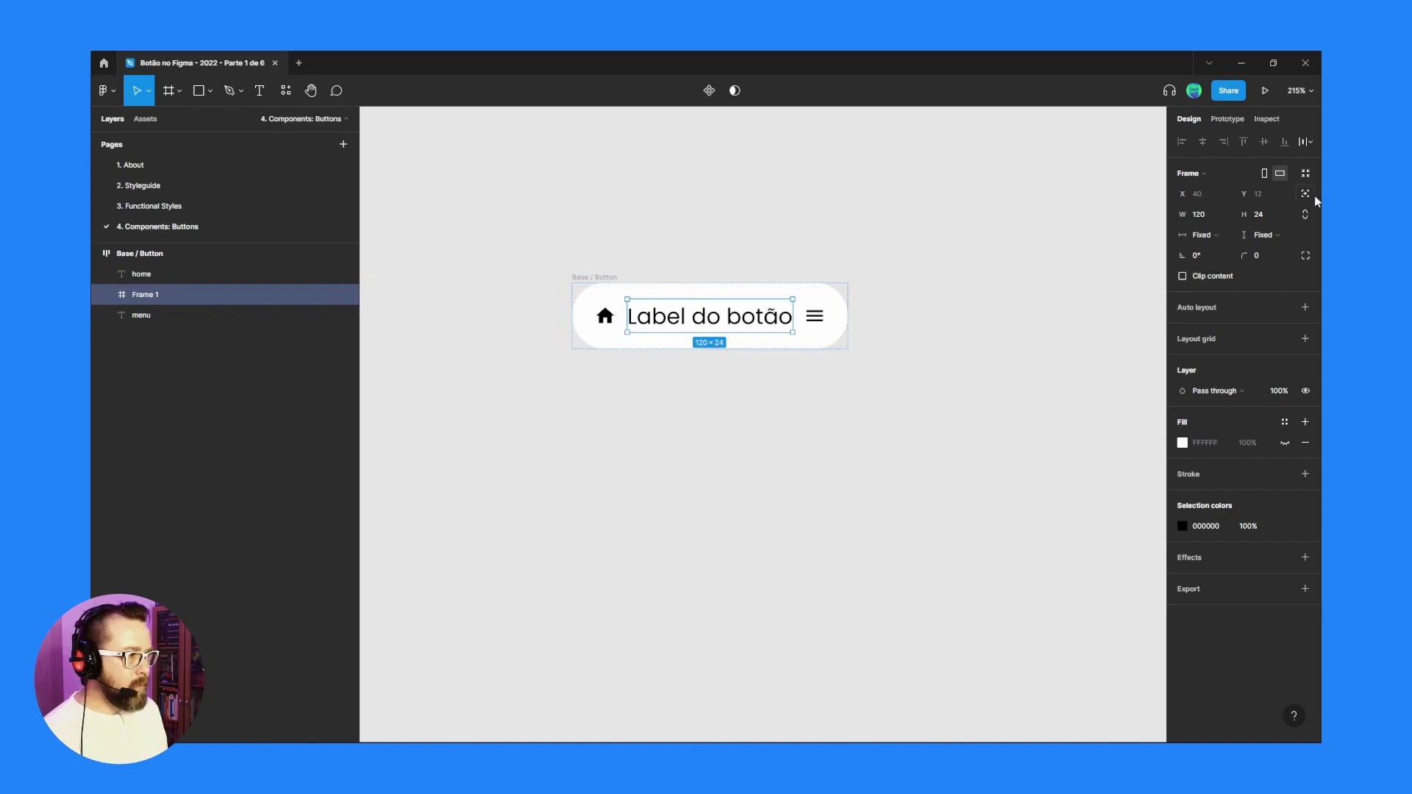
{"action": "left_click", "coordinate": [1305, 307]}
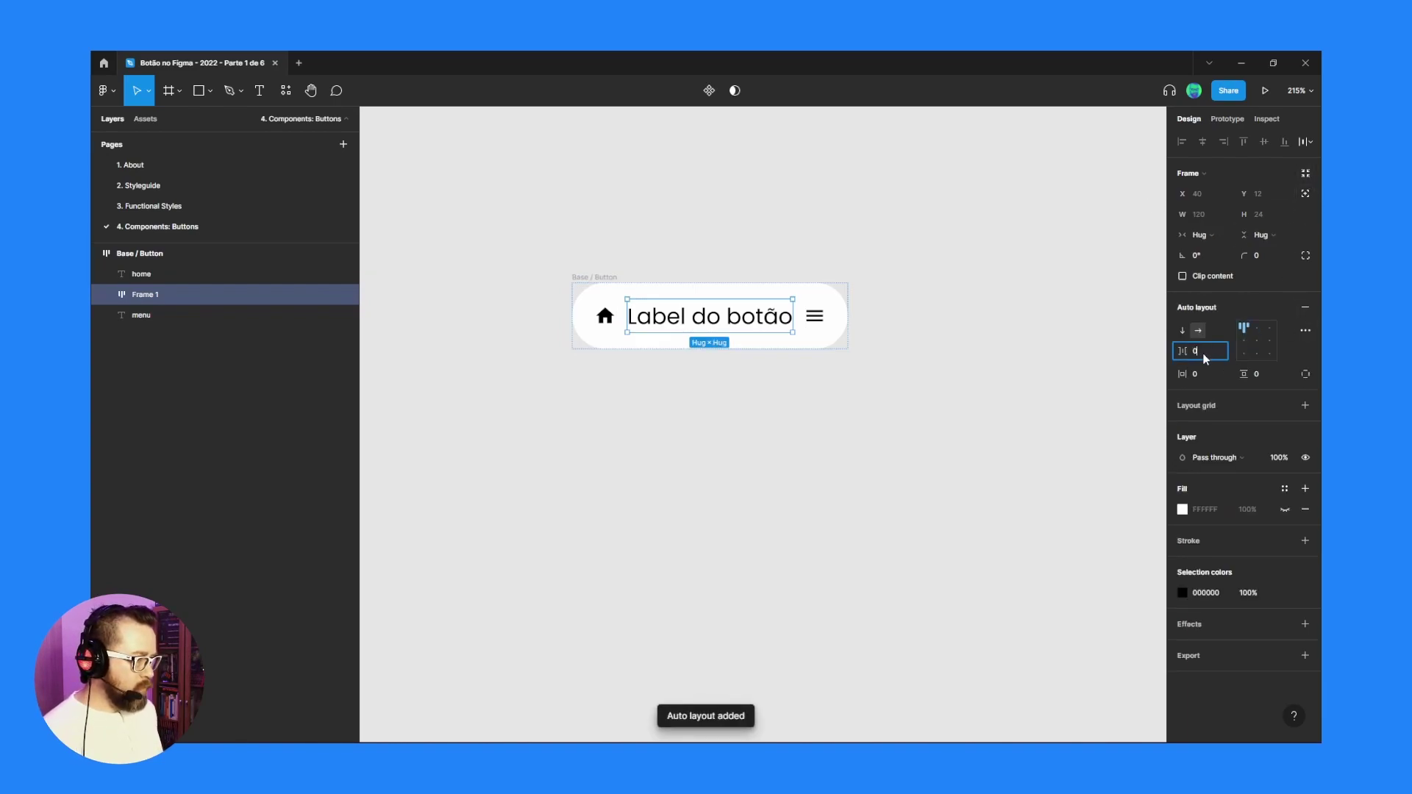
Rename the frame around the label text as "Button / Label".
{"action": "double_click", "coordinate": [150, 295]}
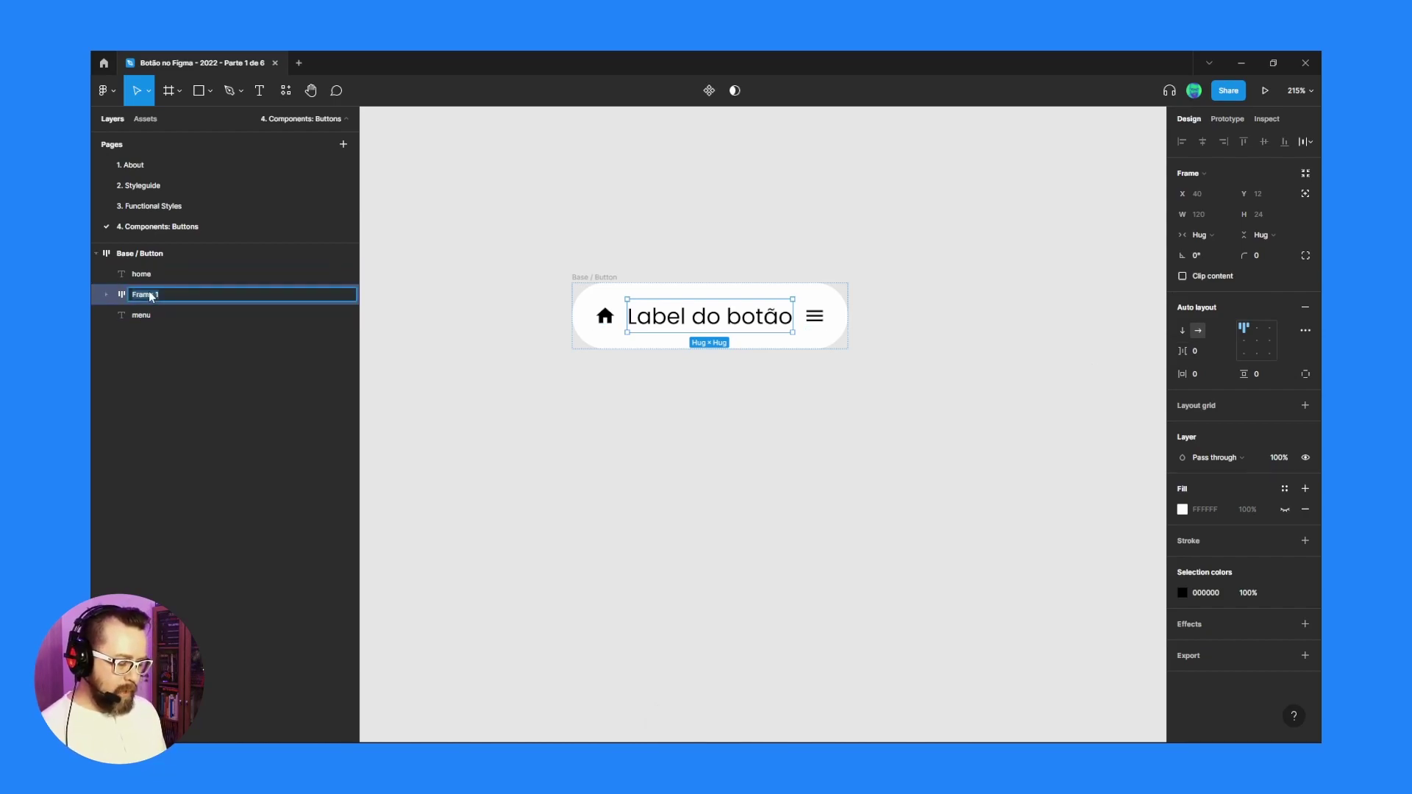
{"action": "type", "text": "Button / Laben"}
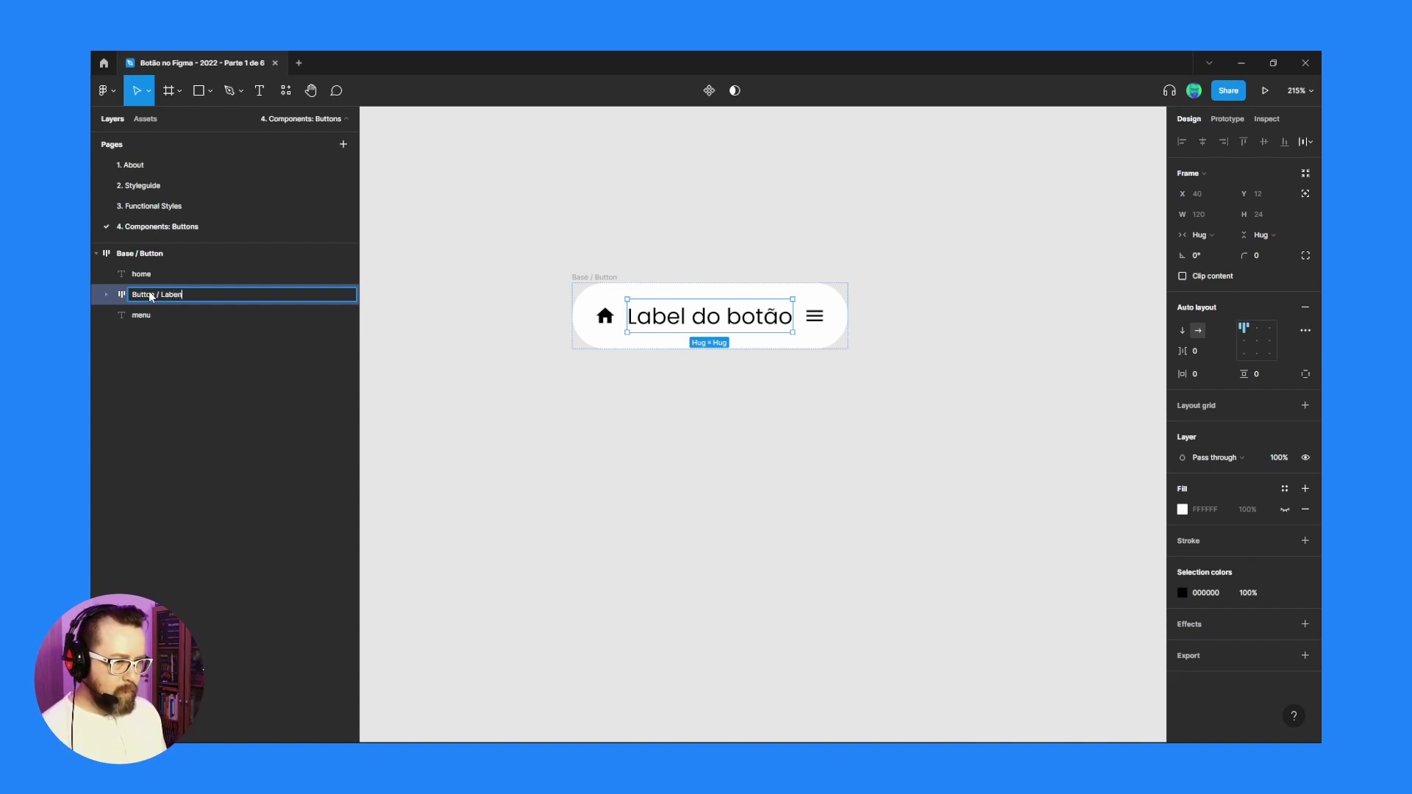
{"action": "key", "text": "BackSpace"}
{"action": "type", "text": "l"}
Wrap the "home" icon in a frame named "Button / Opener" and give it auto layout.
{"action": "left_click", "coordinate": [148, 275]}
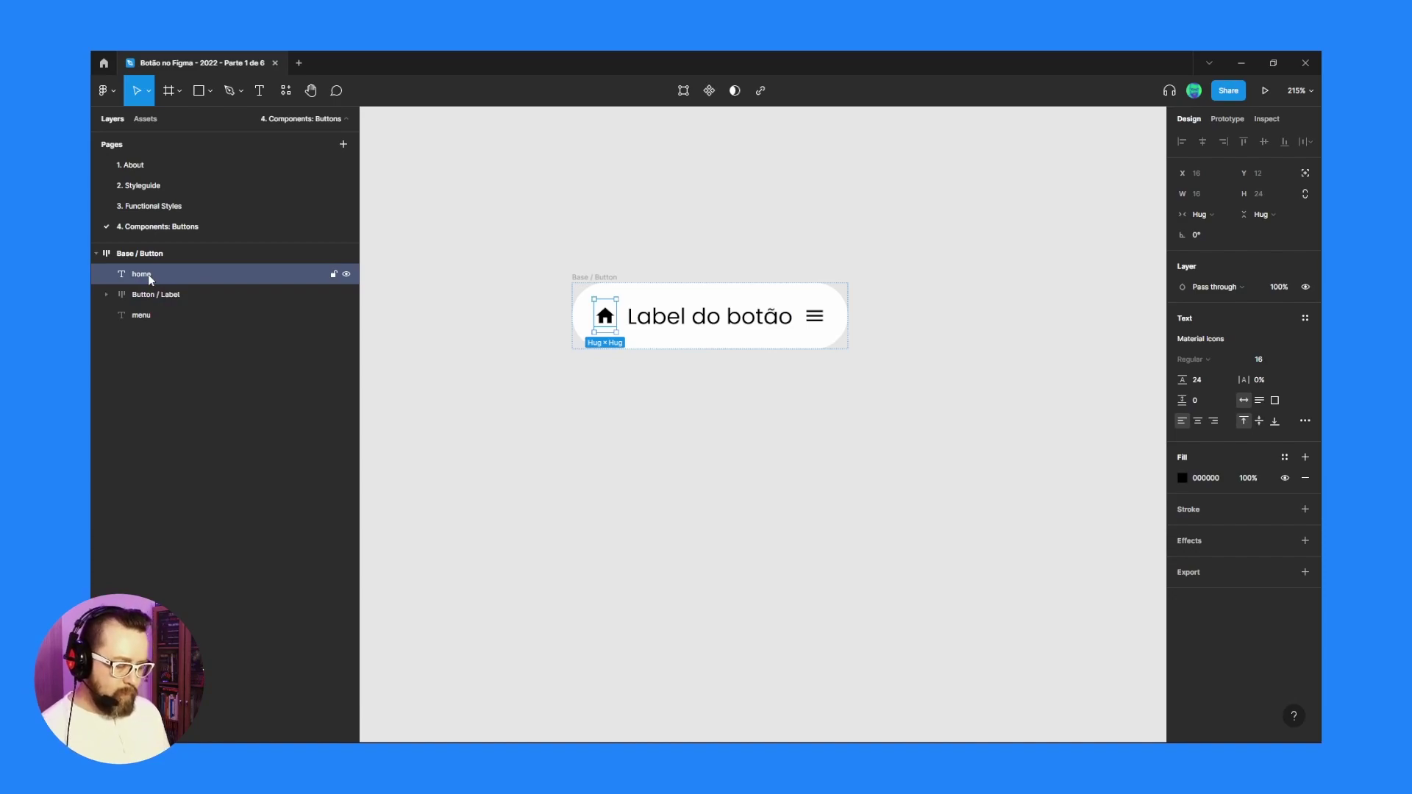
{"action": "key", "text": "ctrl+alt+g"}
{"action": "double_click", "coordinate": [148, 275]}
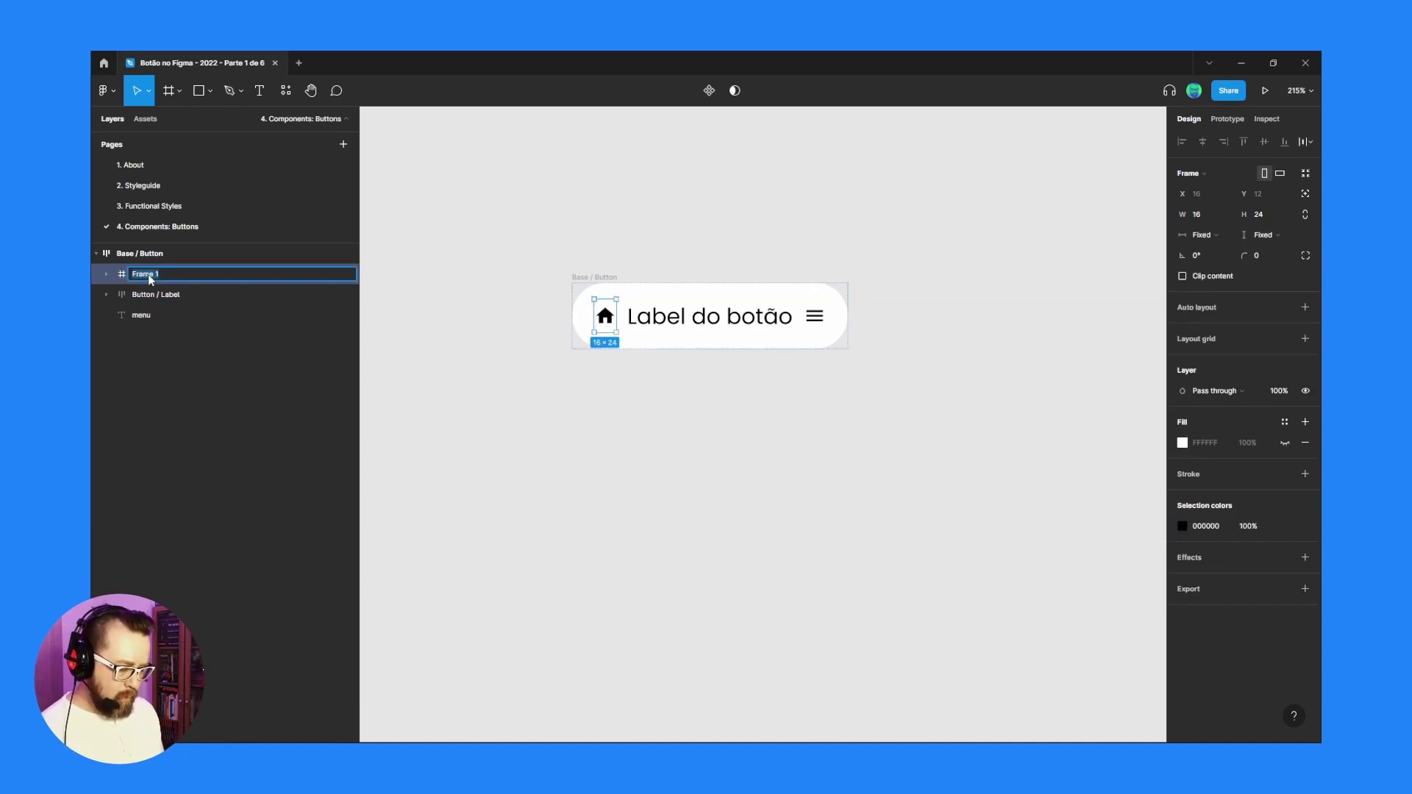
{"action": "type", "text": "Button / Opener"}
{"action": "key", "text": "Return"}
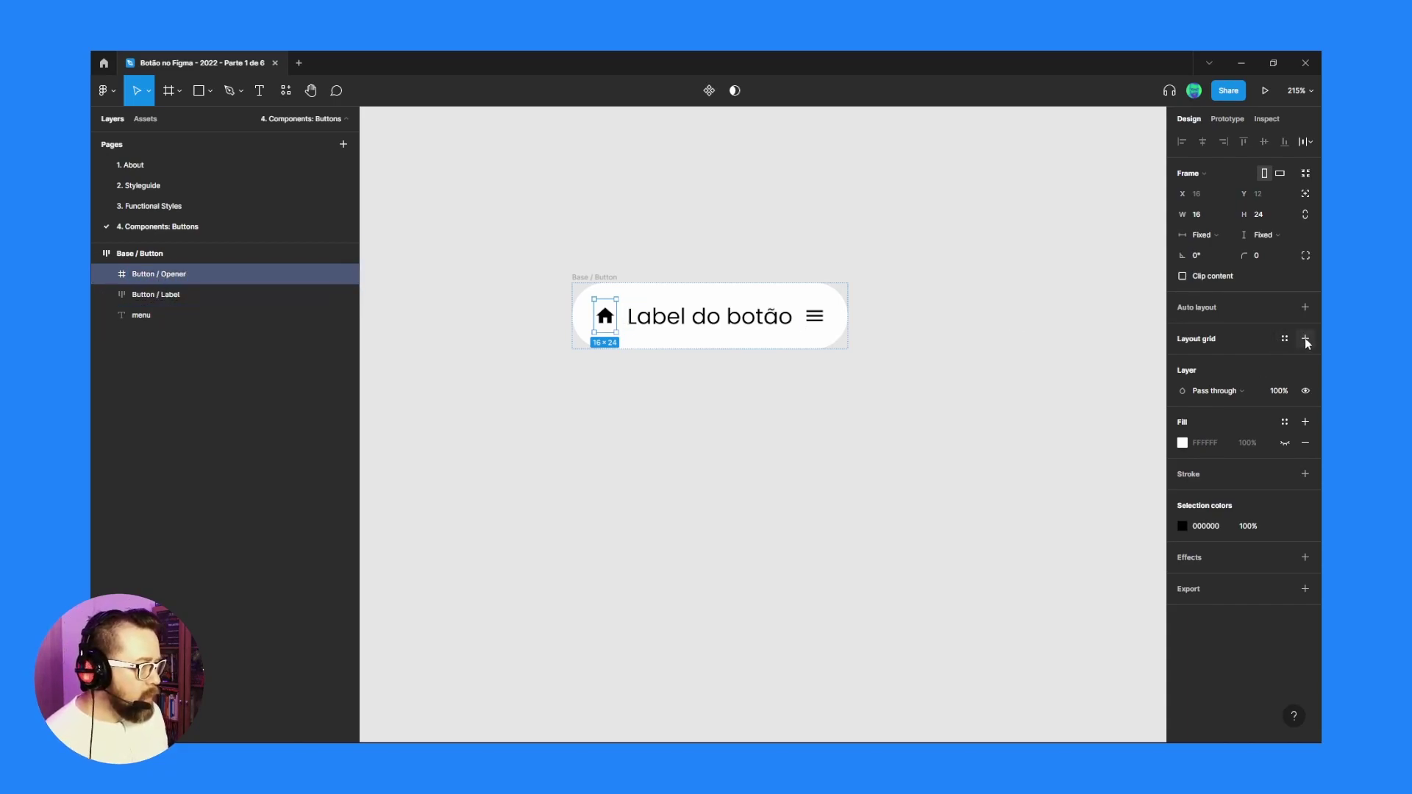
{"action": "left_click", "coordinate": [1305, 308]}
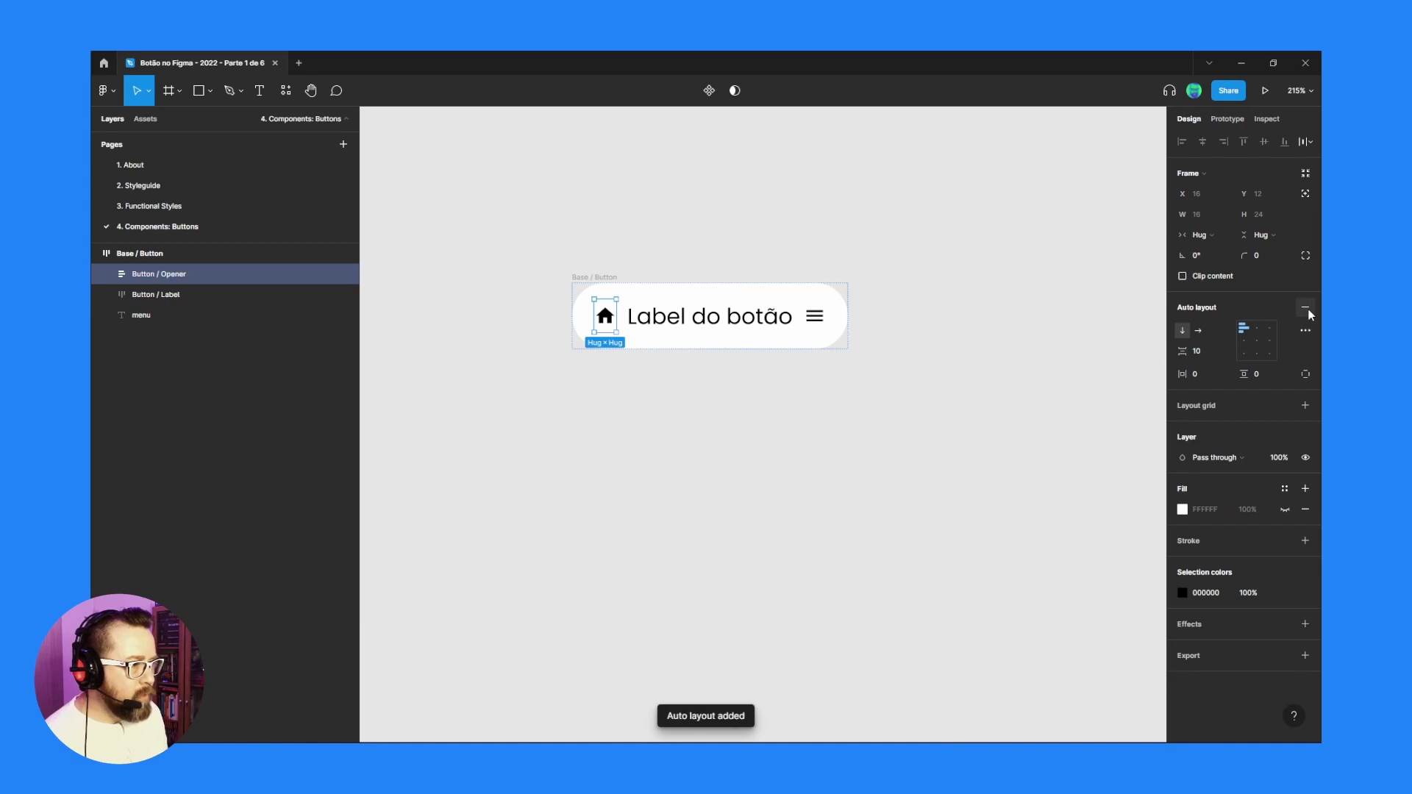
Wrap the "menu" icon in an auto layout frame and name it "Button / Closer".
{"action": "left_click", "coordinate": [140, 320]}
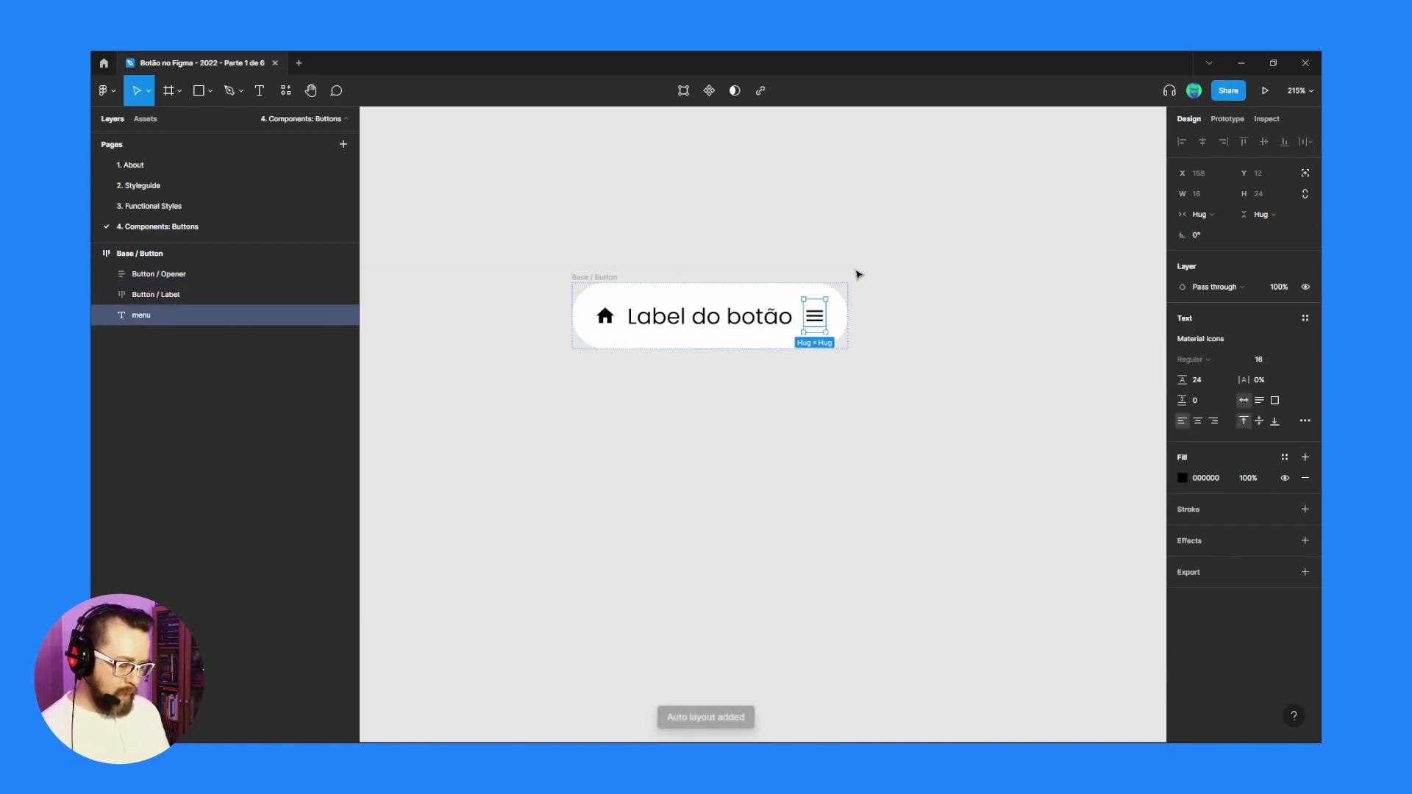
{"action": "key", "text": "ctrl+alt+g"}
{"action": "left_click", "coordinate": [1306, 307]}
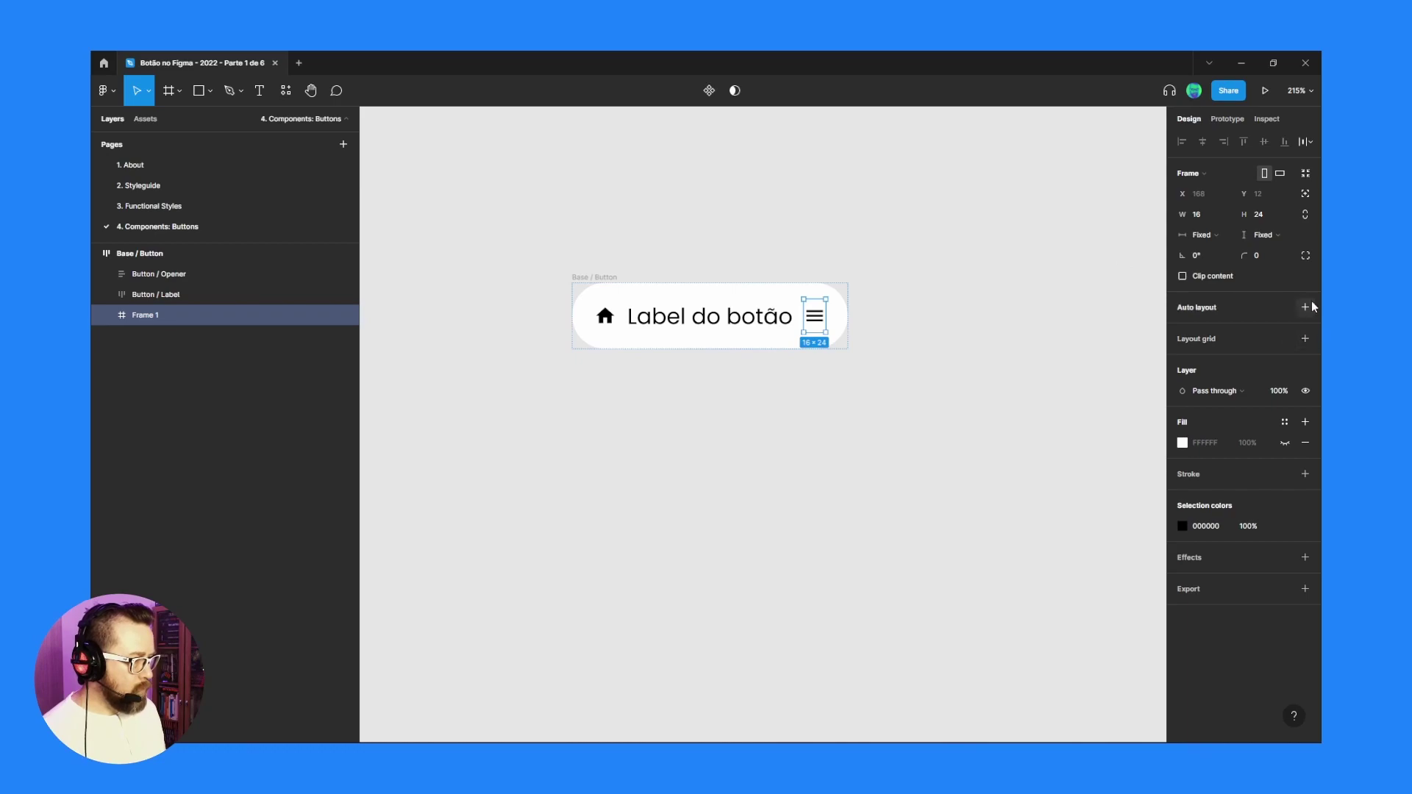
{"action": "double_click", "coordinate": [150, 315]}
{"action": "type", "text": "Button / Closer"}
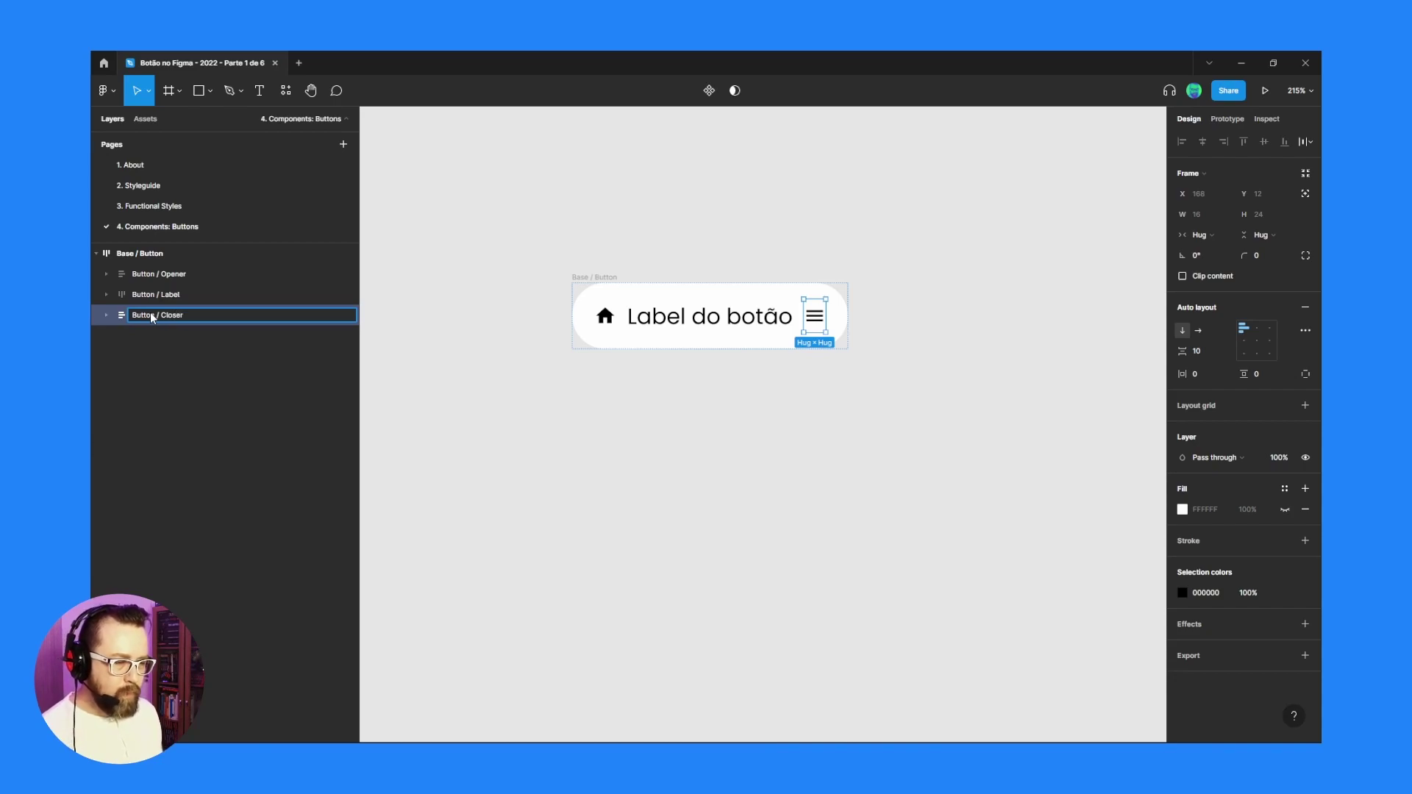
{"action": "key", "text": "Return"}
Switch the auto layout direction of the "Button / Opener" and "Button / Closer" frames to horizontal.
{"action": "left_click", "coordinate": [138, 294]}
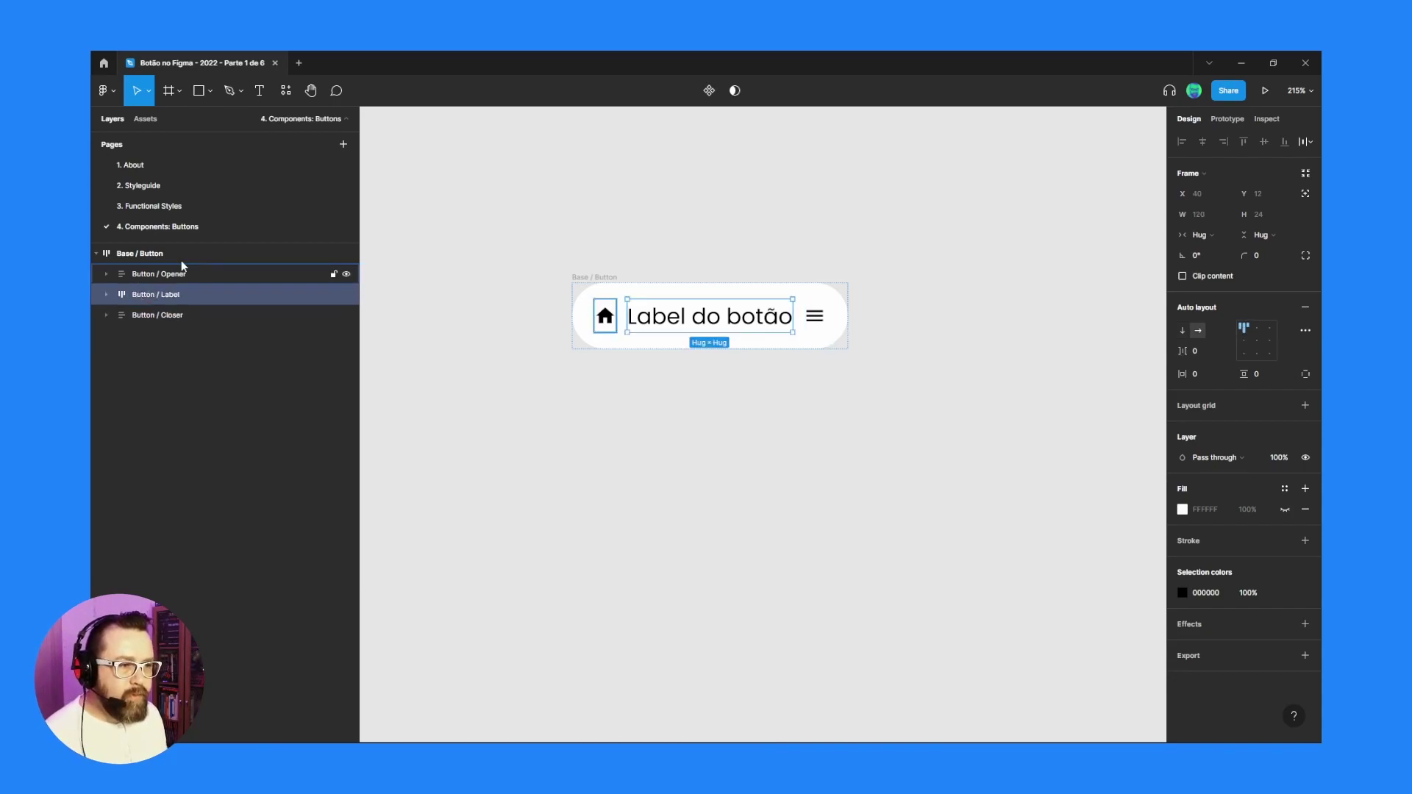
{"action": "left_click", "coordinate": [167, 275]}
{"action": "left_click", "coordinate": [150, 295]}
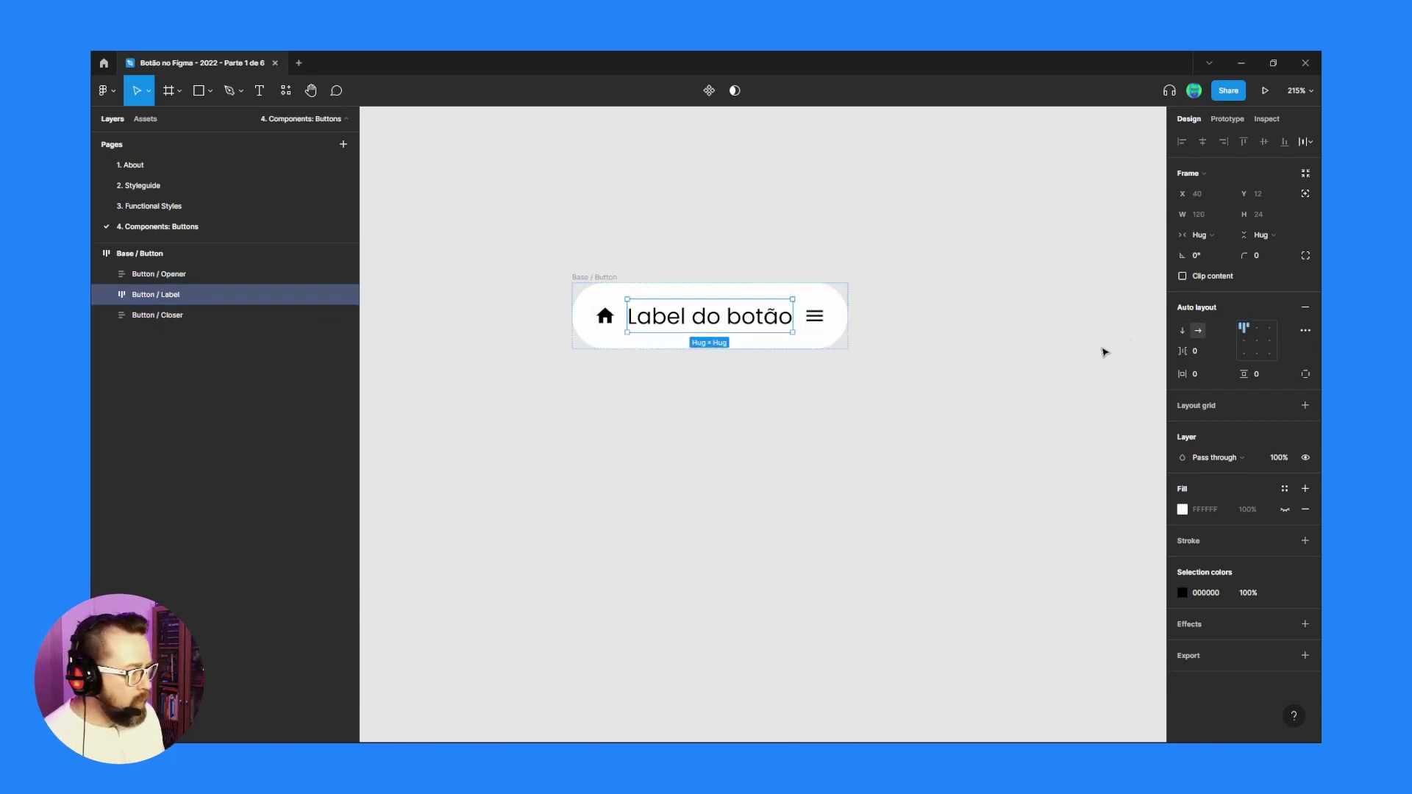
{"action": "left_click", "coordinate": [203, 280]}
{"action": "left_click", "coordinate": [1196, 332]}
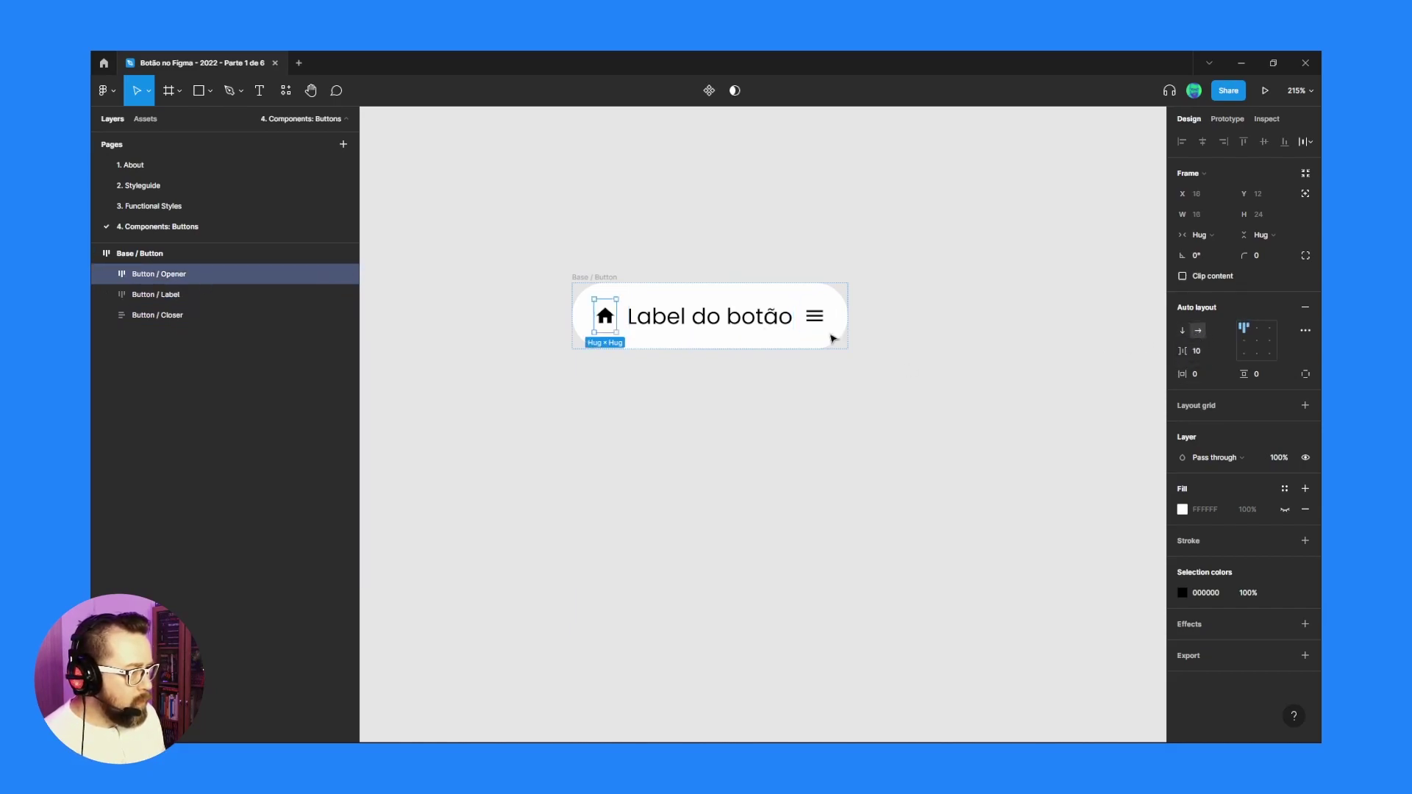
{"action": "left_click", "coordinate": [227, 315]}
{"action": "left_click", "coordinate": [1199, 332]}
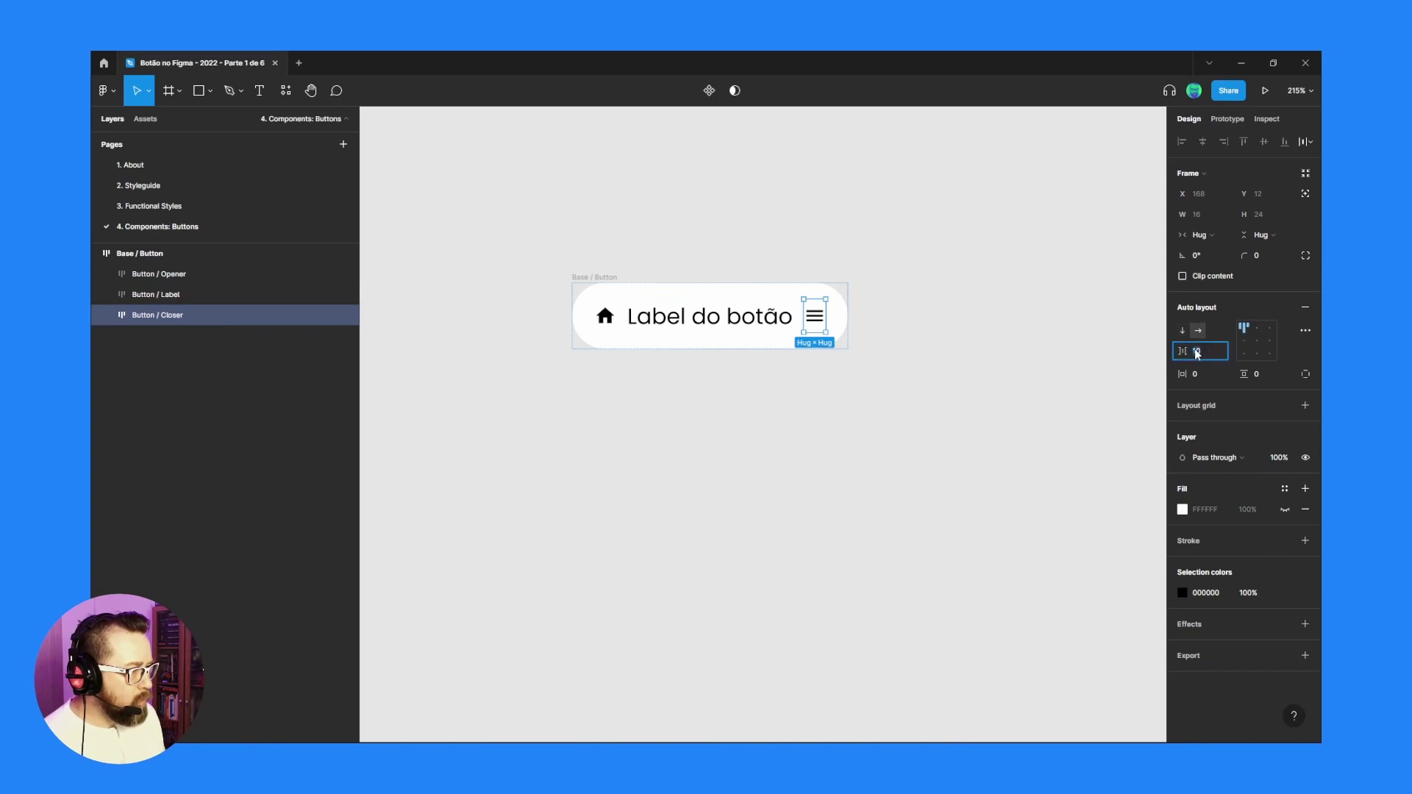
Set the auto layout item spacing of "Button / Closer" and "Button / Opener" to 0.
{"action": "type", "text": "0"}
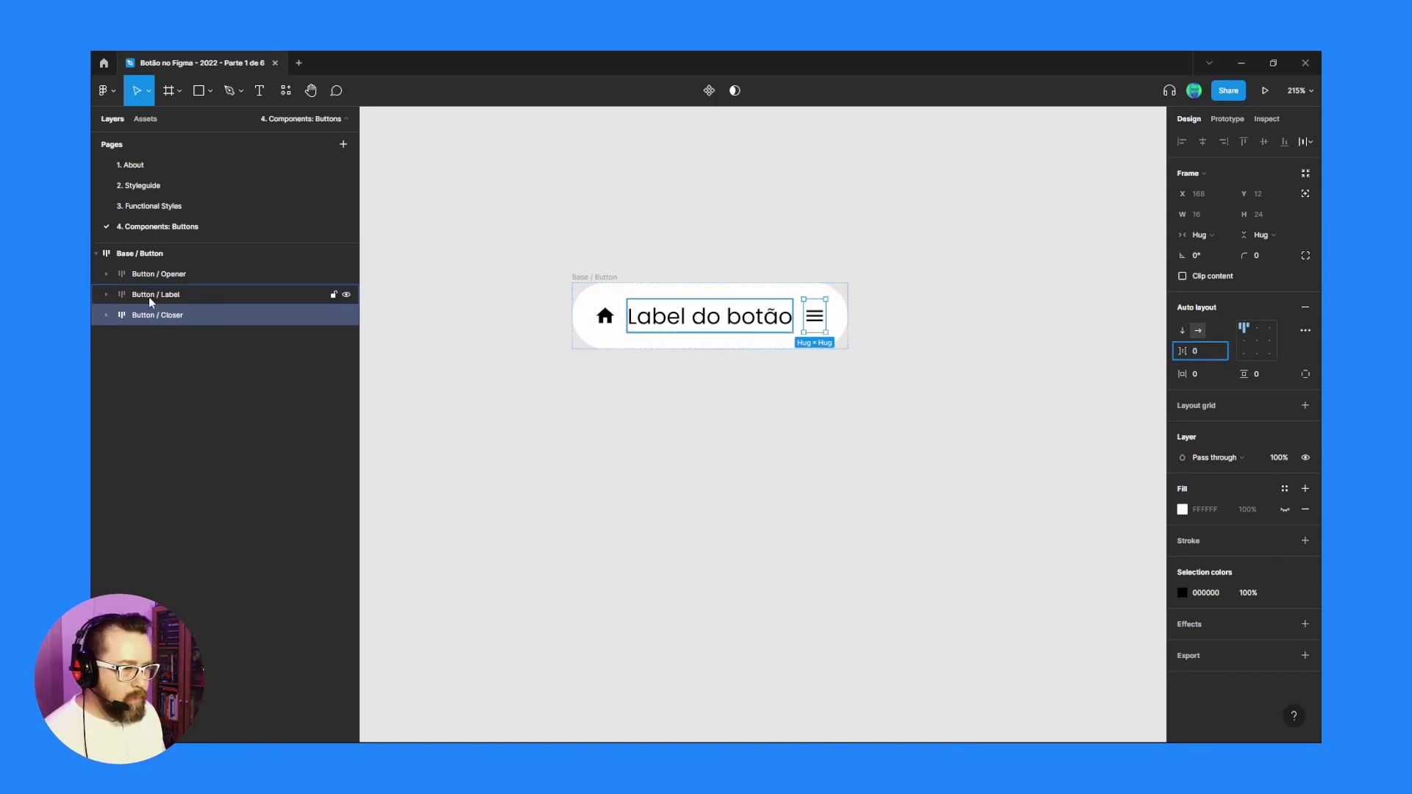
{"action": "left_click", "coordinate": [158, 274]}
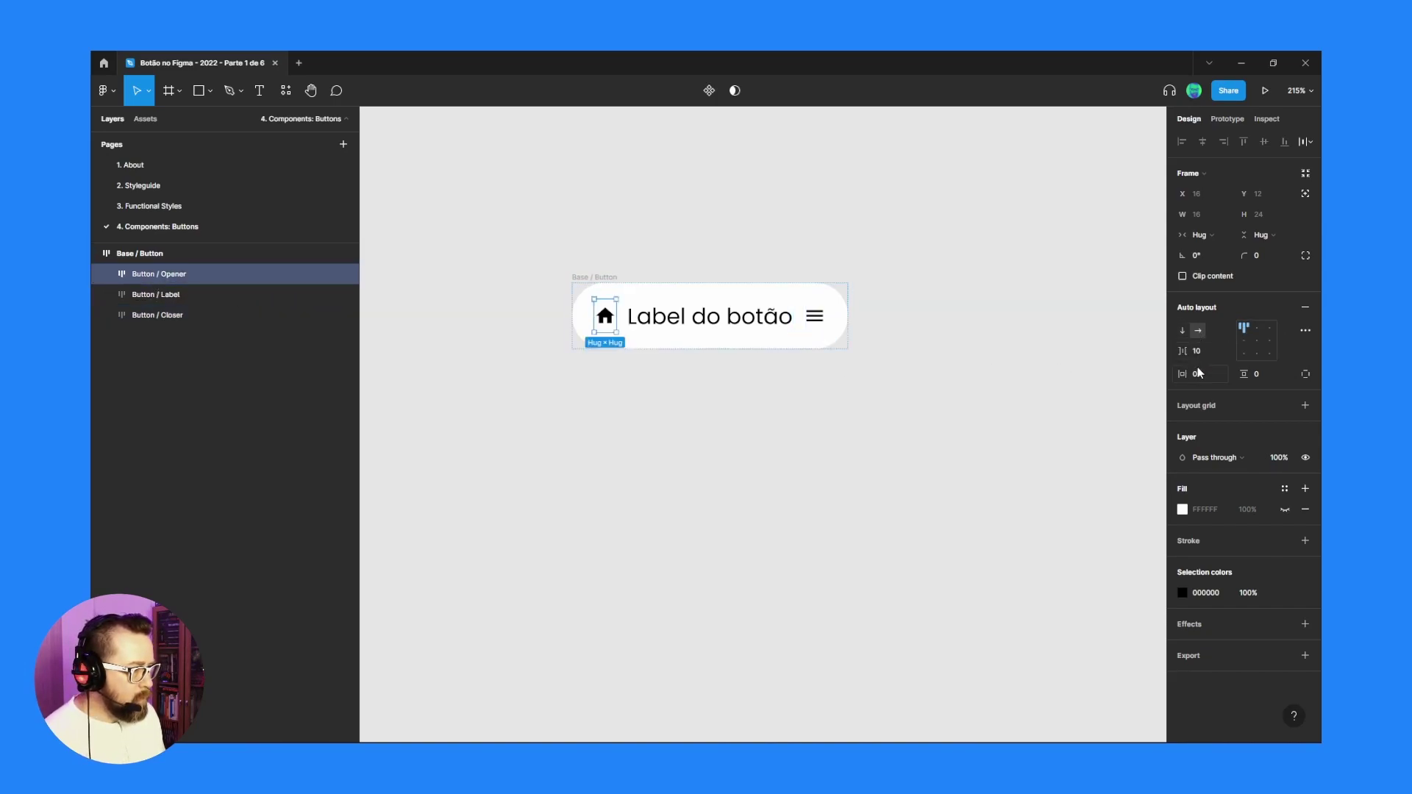
{"action": "left_click", "coordinate": [1035, 395]}
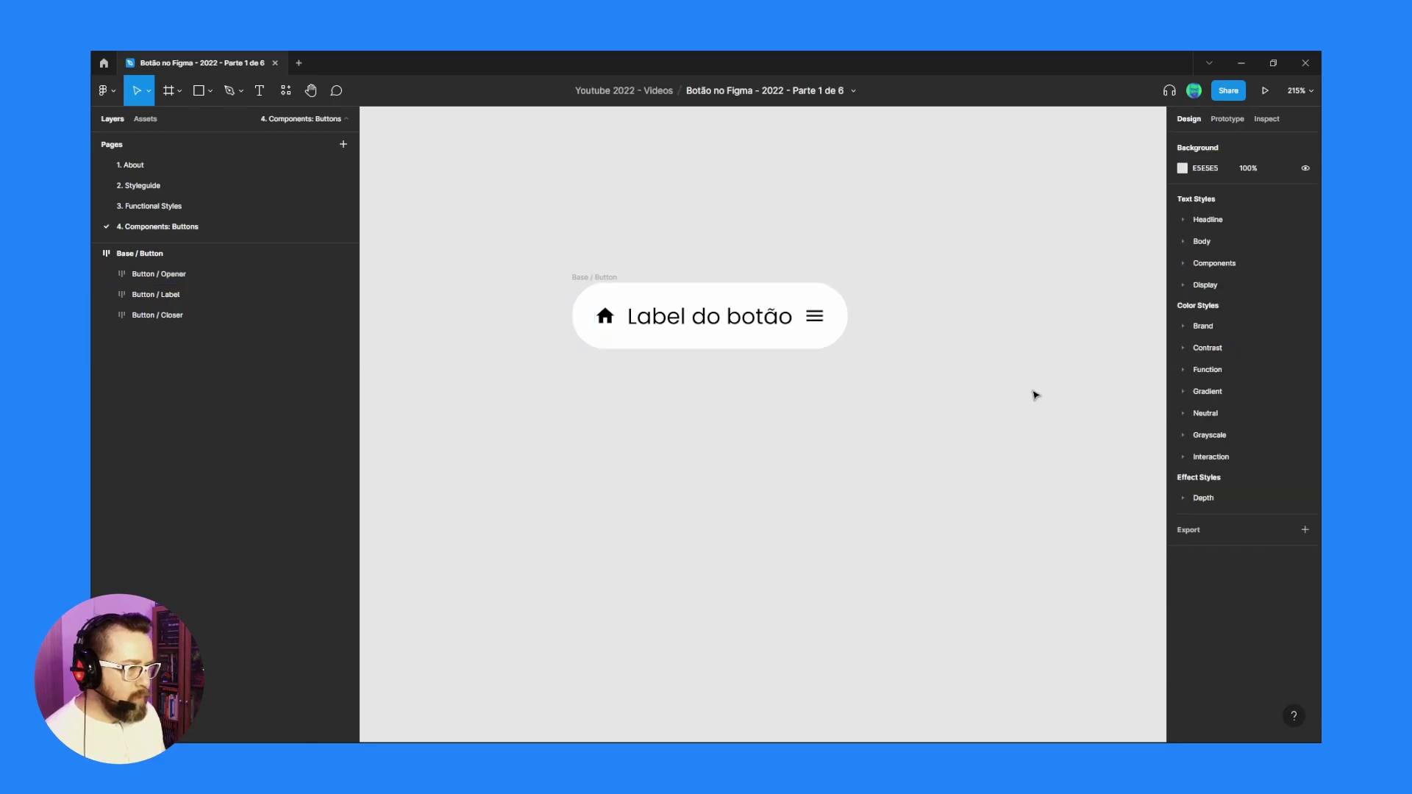
Wrap the Opener, Label and Closer frames together in one parent frame with auto layout.
{"action": "left_click", "coordinate": [155, 275]}
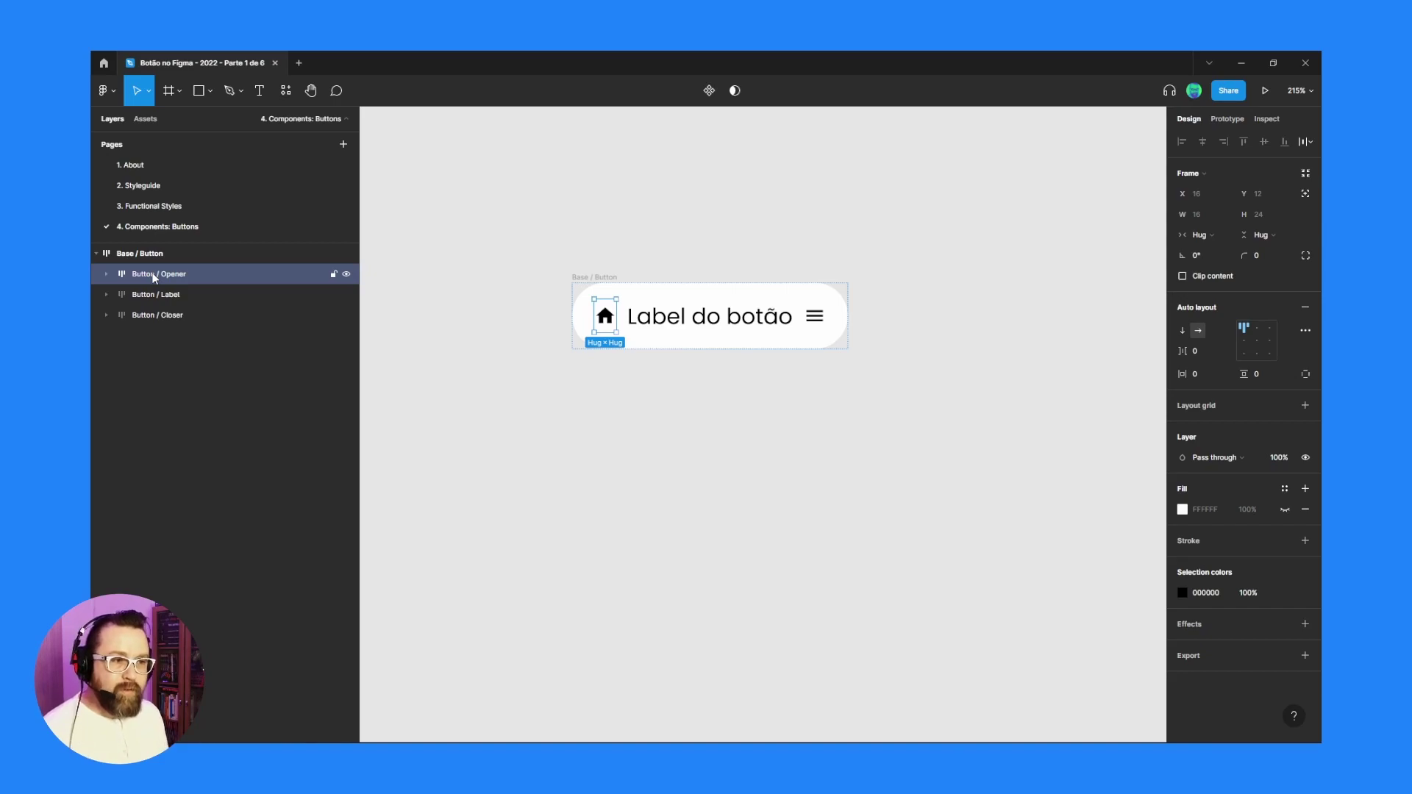
{"action": "left_click", "coordinate": [145, 320], "text": "shift"}
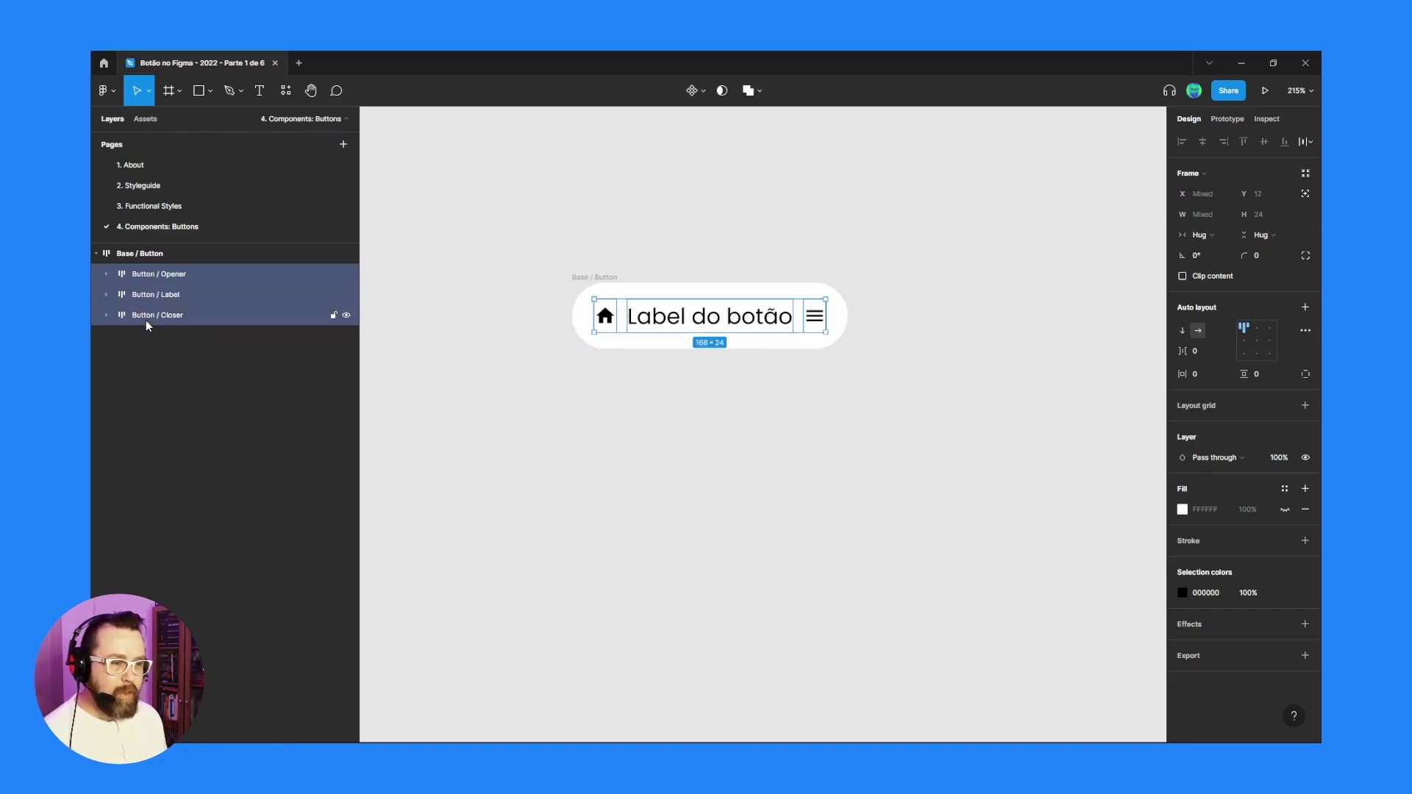
{"action": "key", "text": "ctrl+alt+g"}
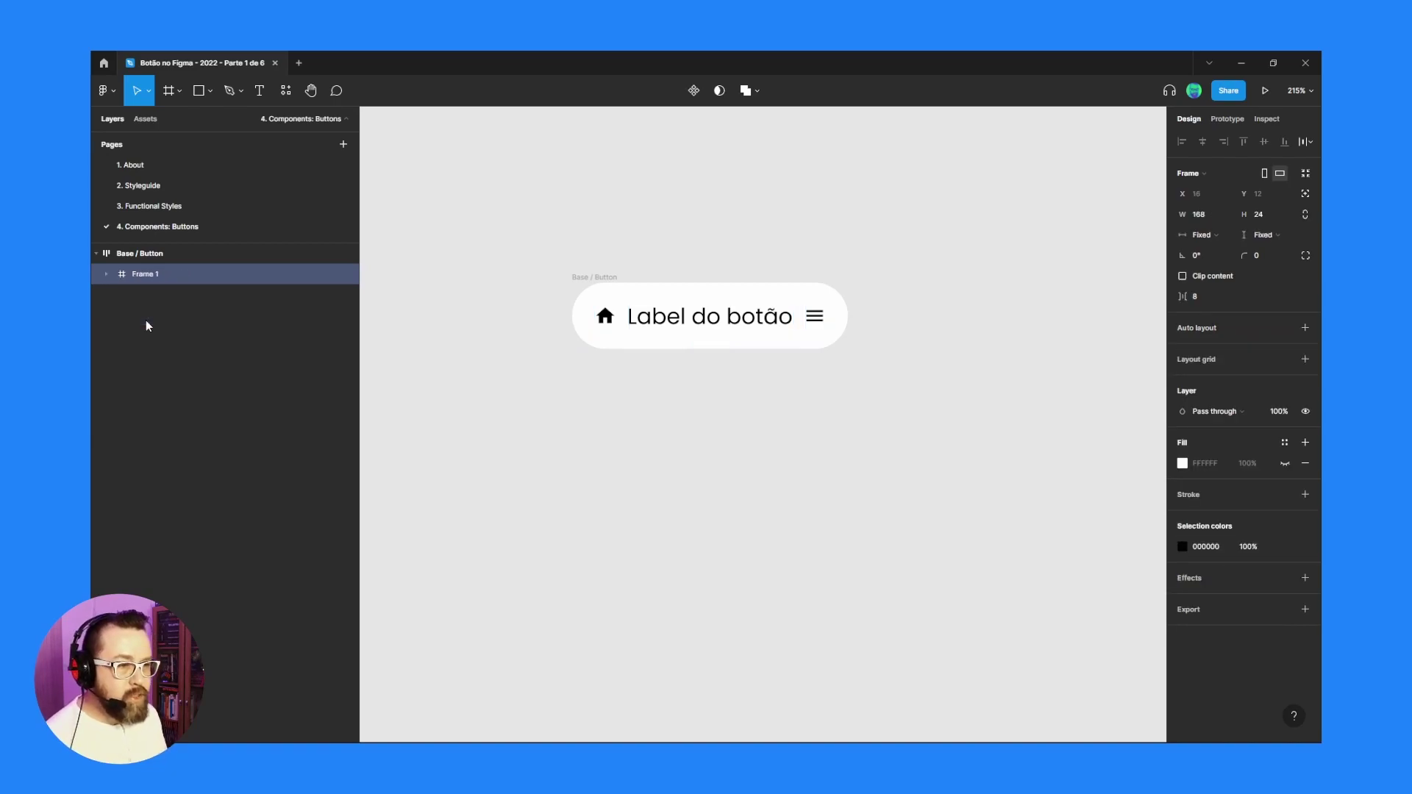
{"action": "left_click", "coordinate": [1305, 328]}
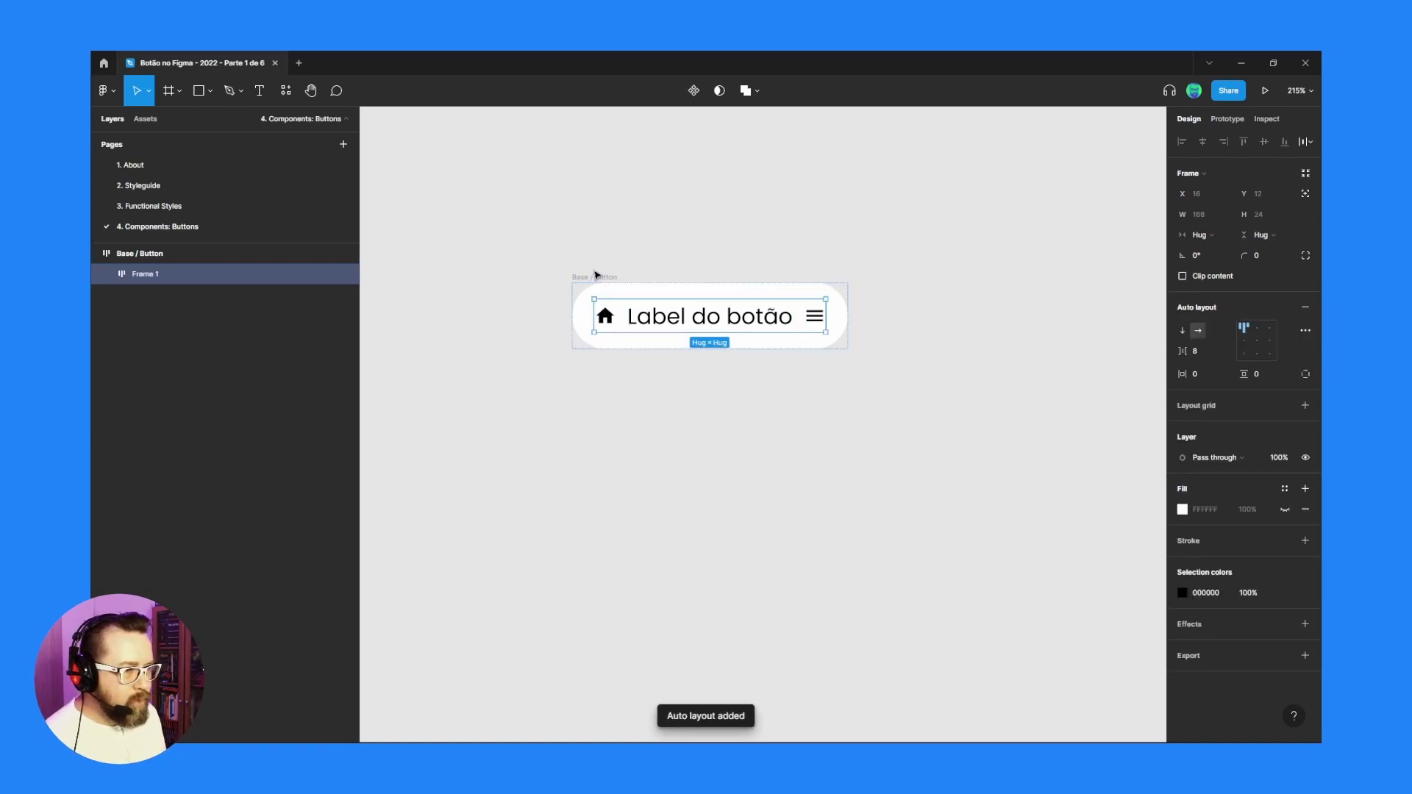
Rename the frame holding the three button parts as "Button / Content" and deselect it.
{"action": "double_click", "coordinate": [145, 273]}
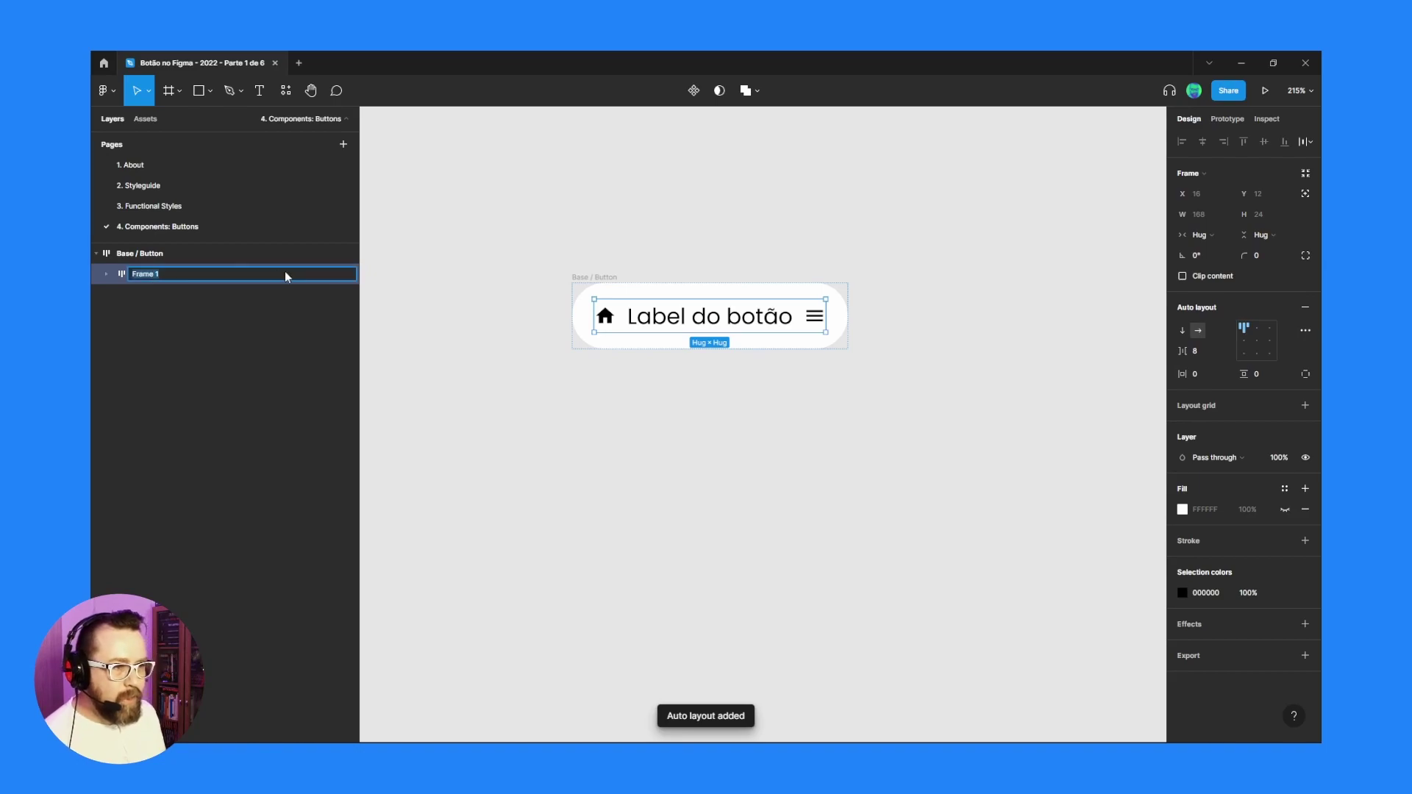
{"action": "type", "text": "Button"}
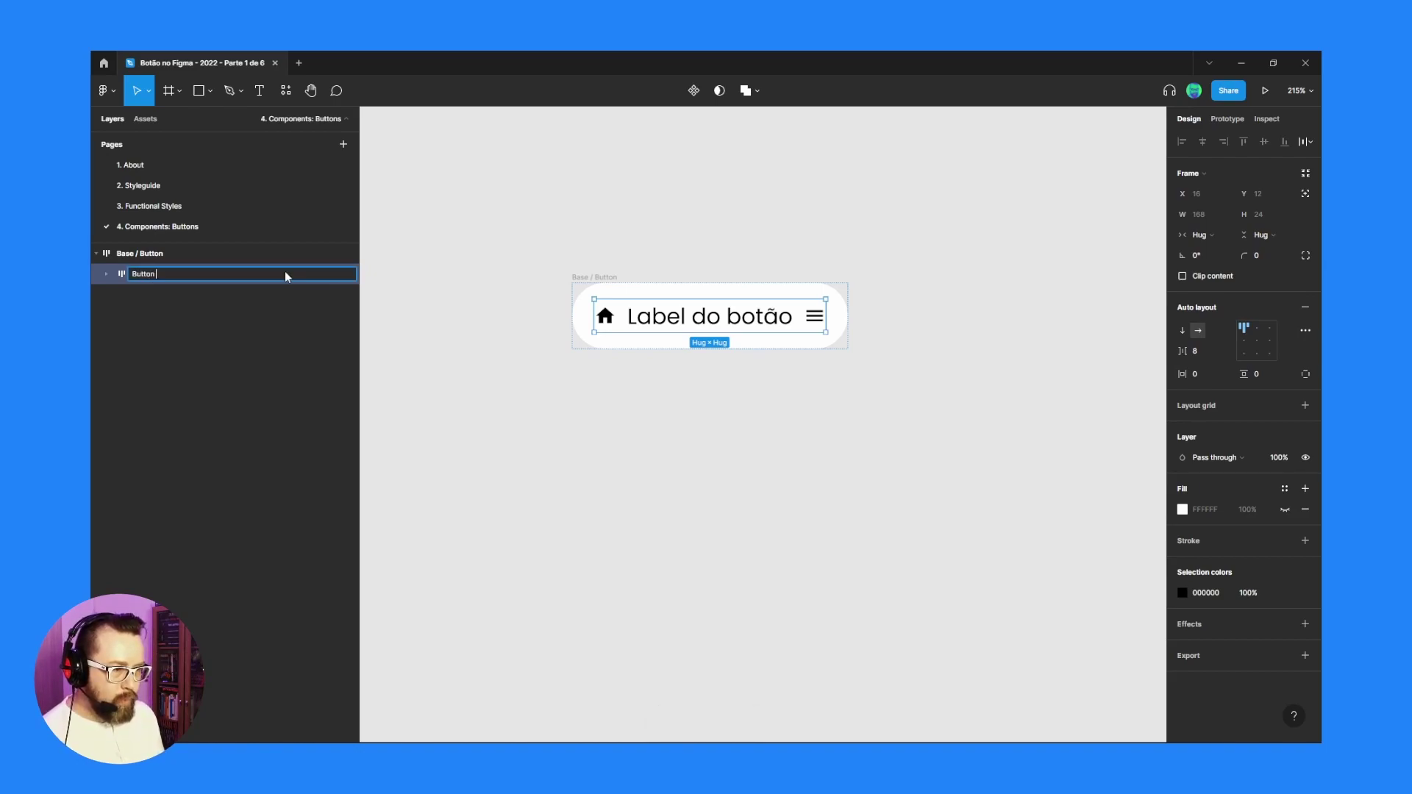
{"action": "type", "text": " / Content"}
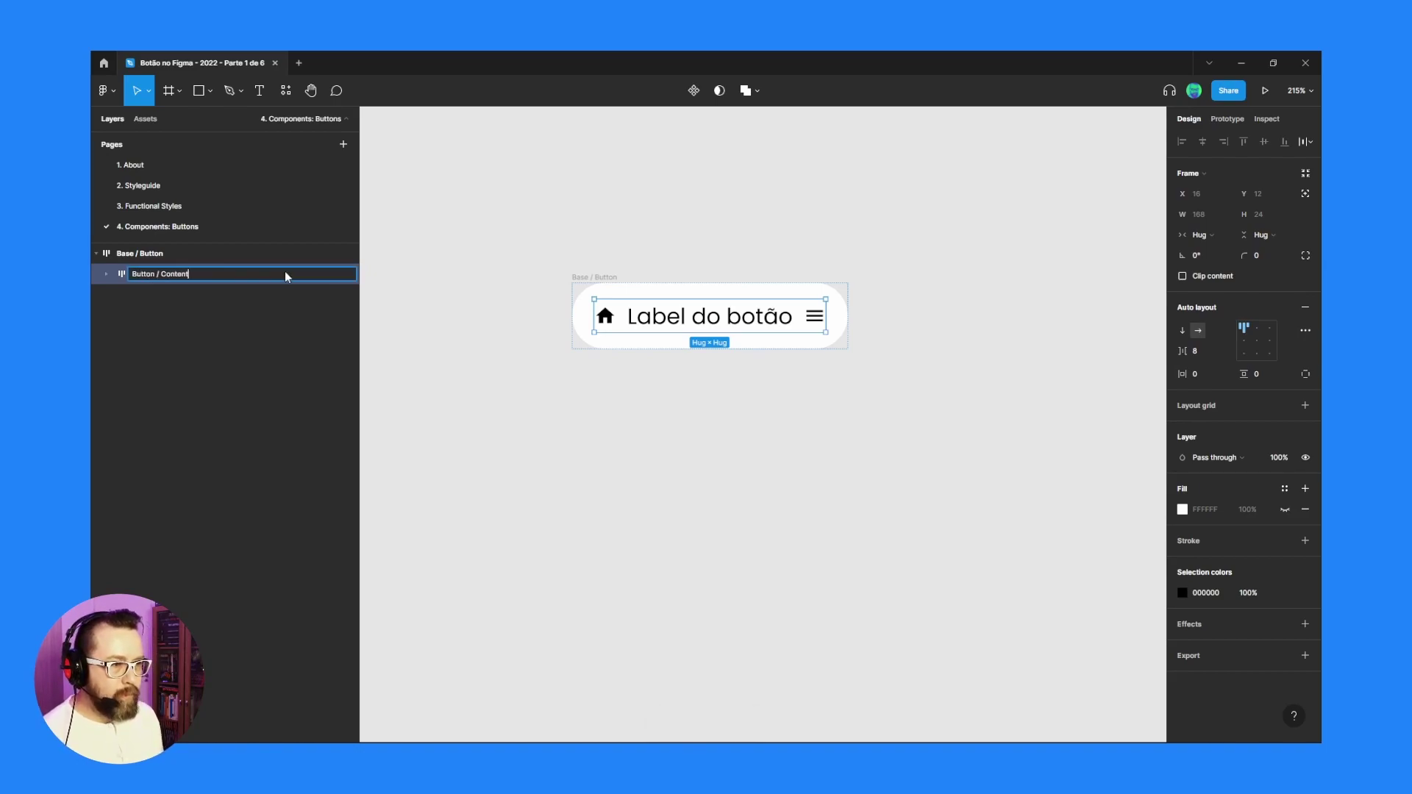
{"action": "key", "text": "Return"}
{"action": "left_click", "coordinate": [564, 223]}
{"action": "left_click", "coordinate": [647, 333]}
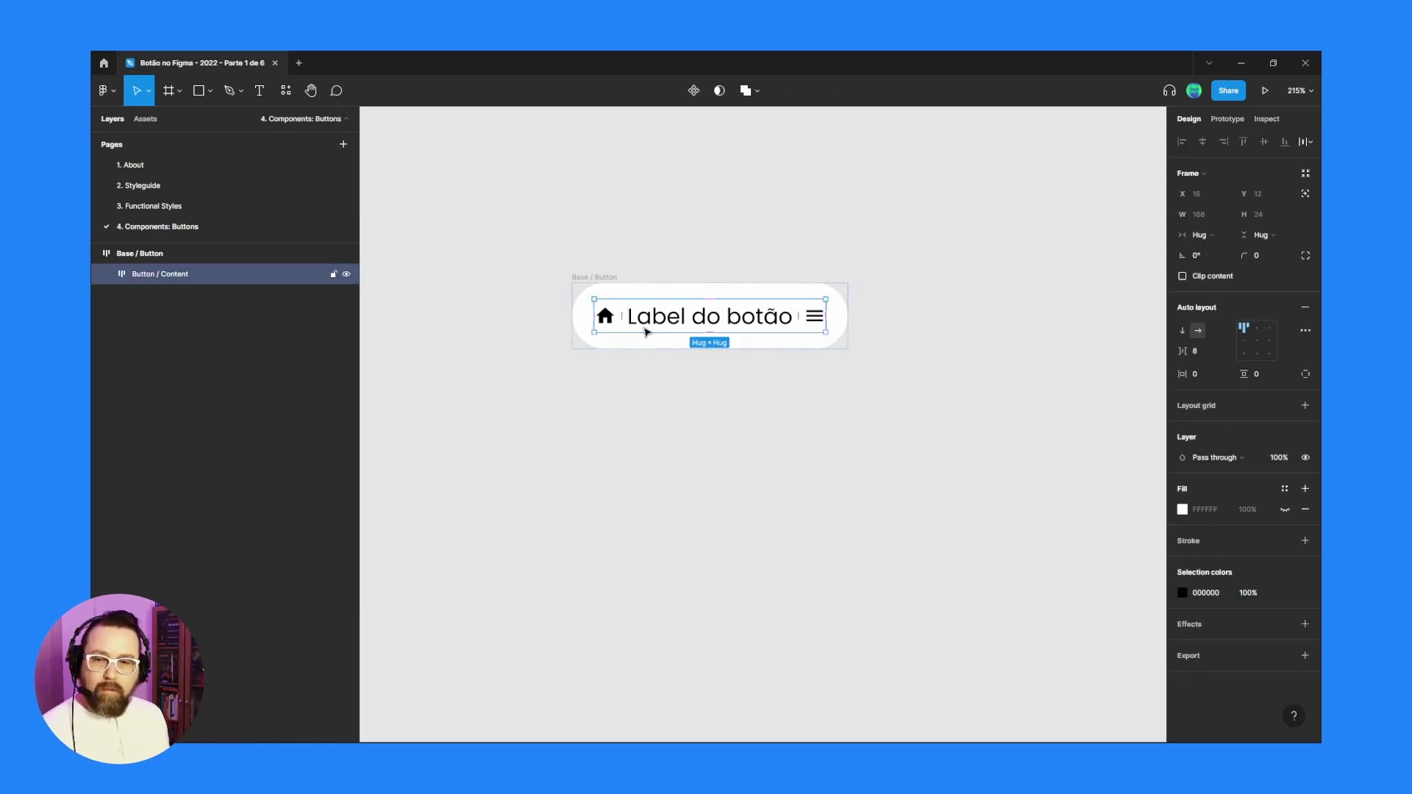
{"action": "left_click", "coordinate": [696, 252]}
{"action": "left_click", "coordinate": [596, 276]}
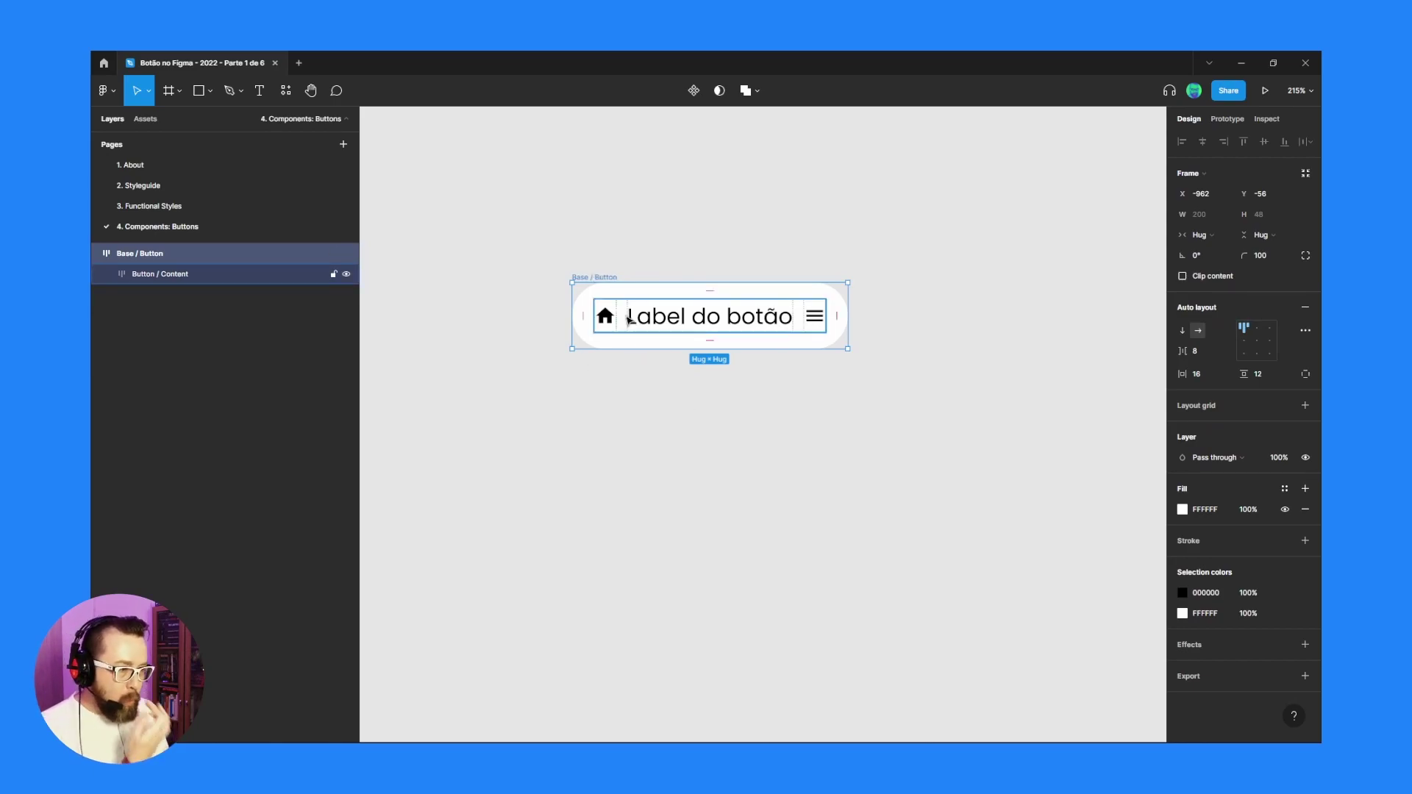
{"action": "left_click", "coordinate": [232, 275]}
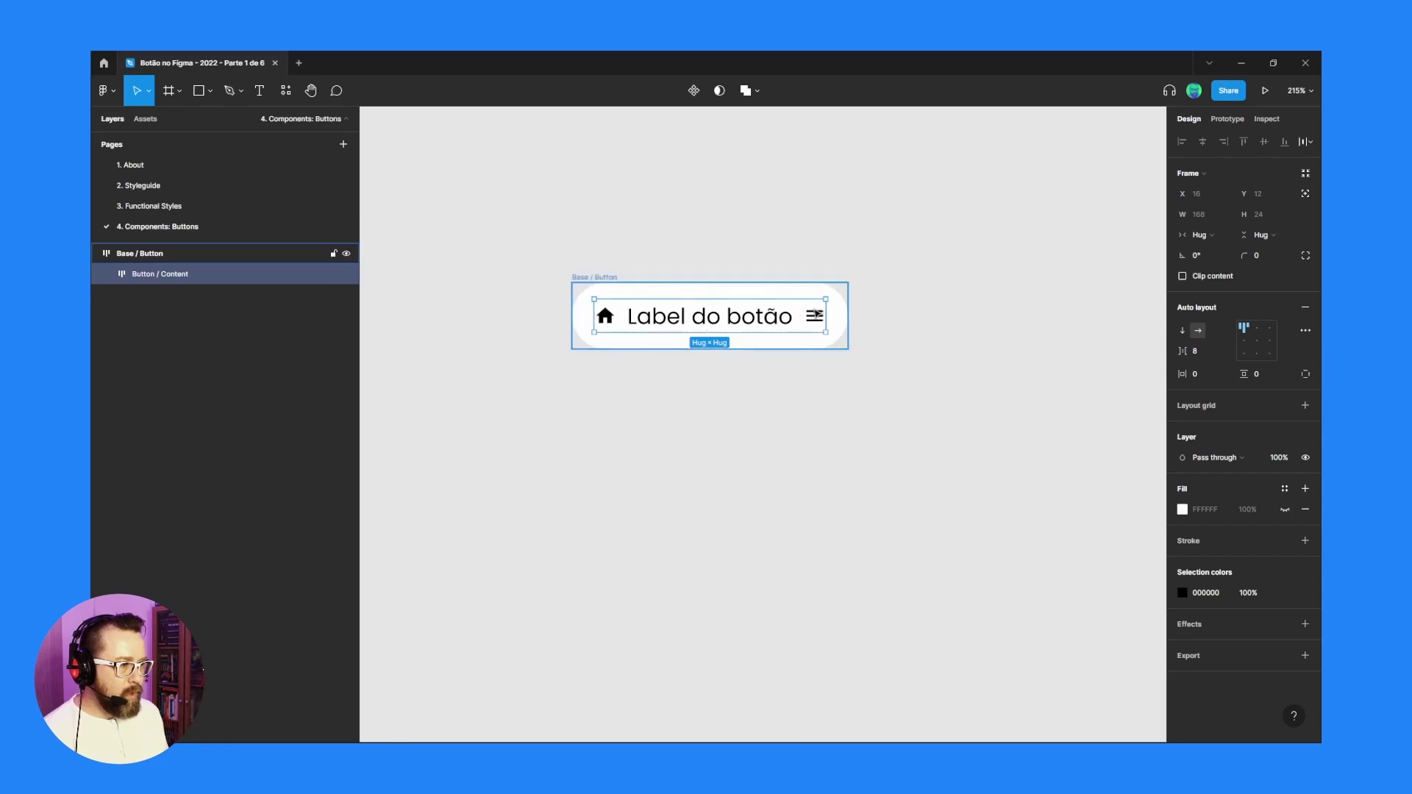
{"action": "left_click", "coordinate": [616, 274]}
{"action": "left_click", "coordinate": [610, 277]}
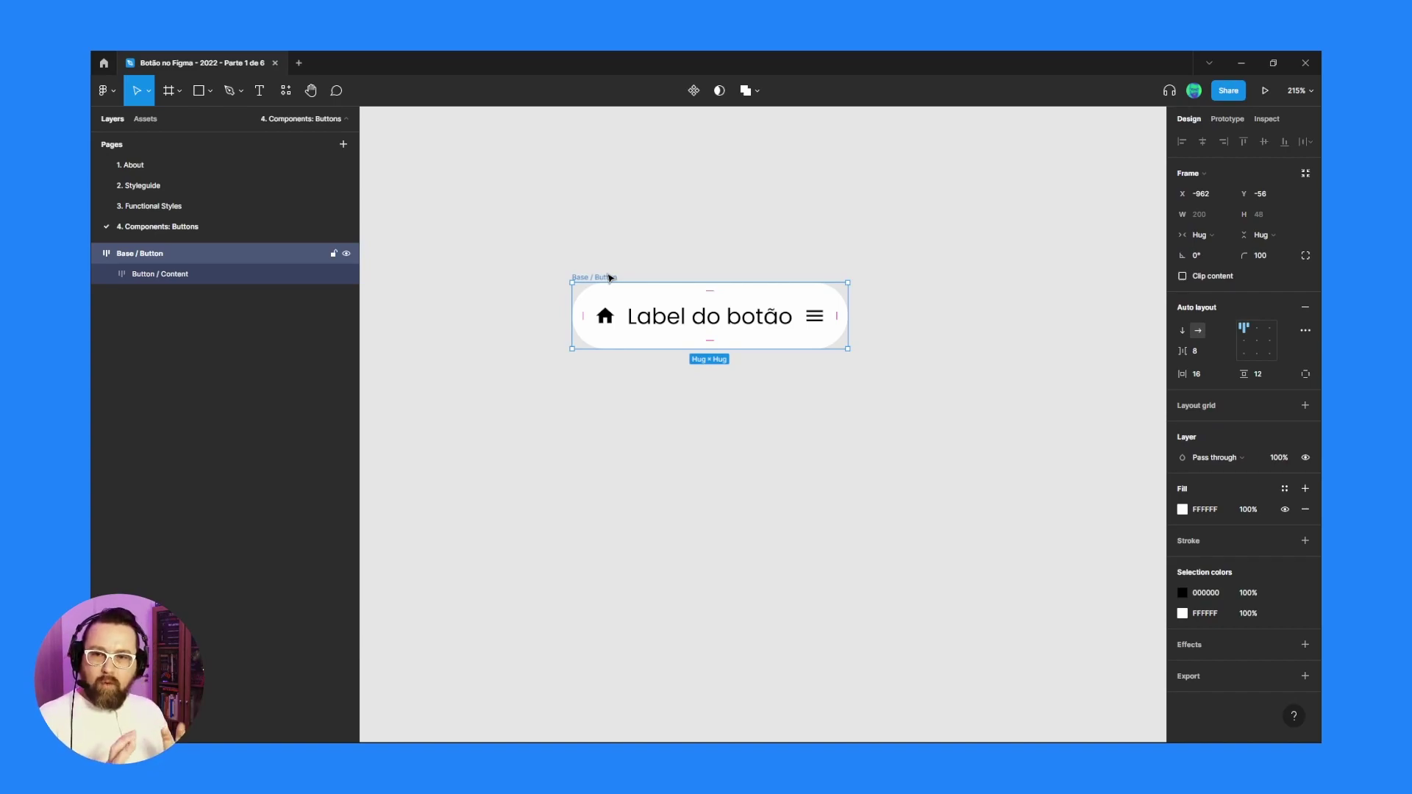
{"action": "left_click", "coordinate": [640, 230]}
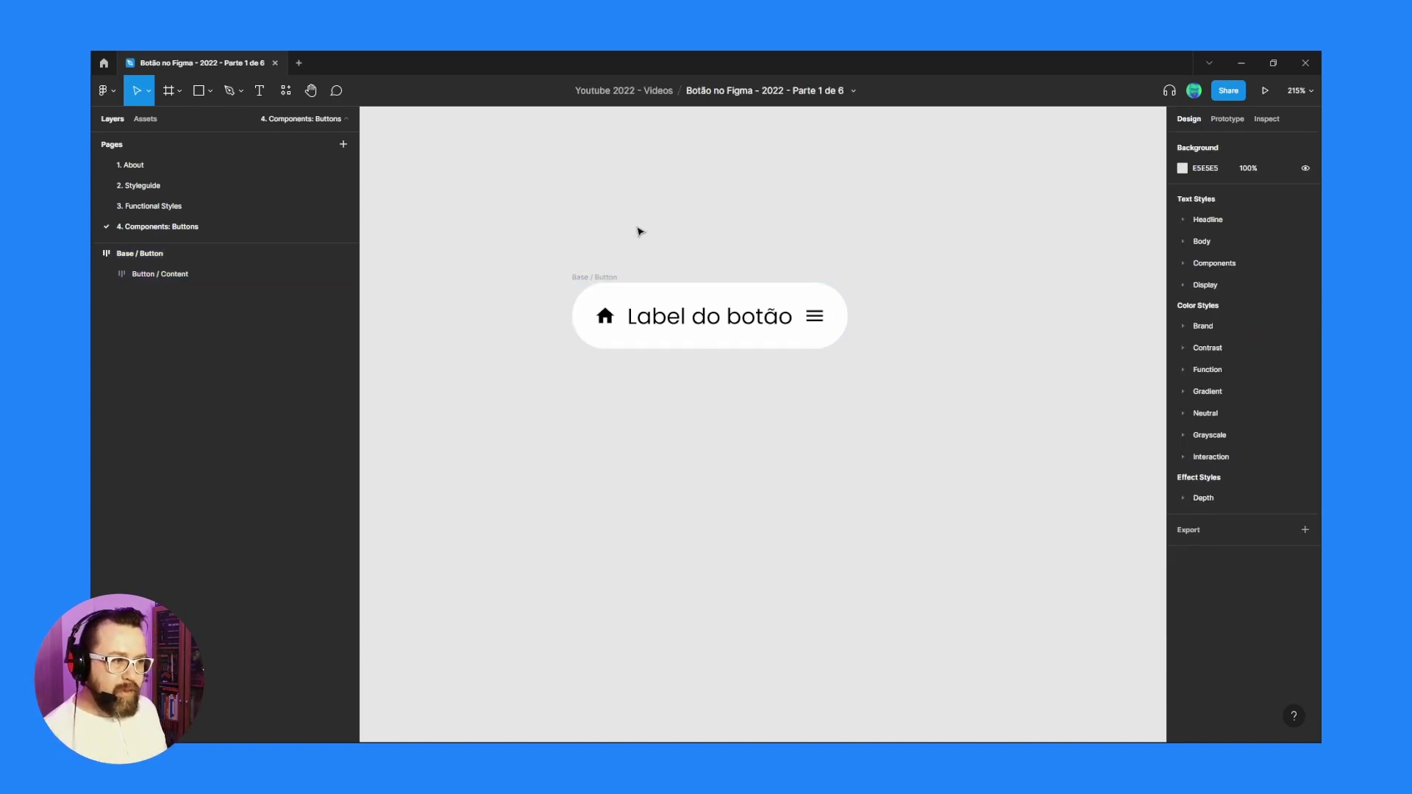
Convert the "Base / Button" frame into a component and select the label text nested inside it.
{"action": "left_click", "coordinate": [606, 278]}
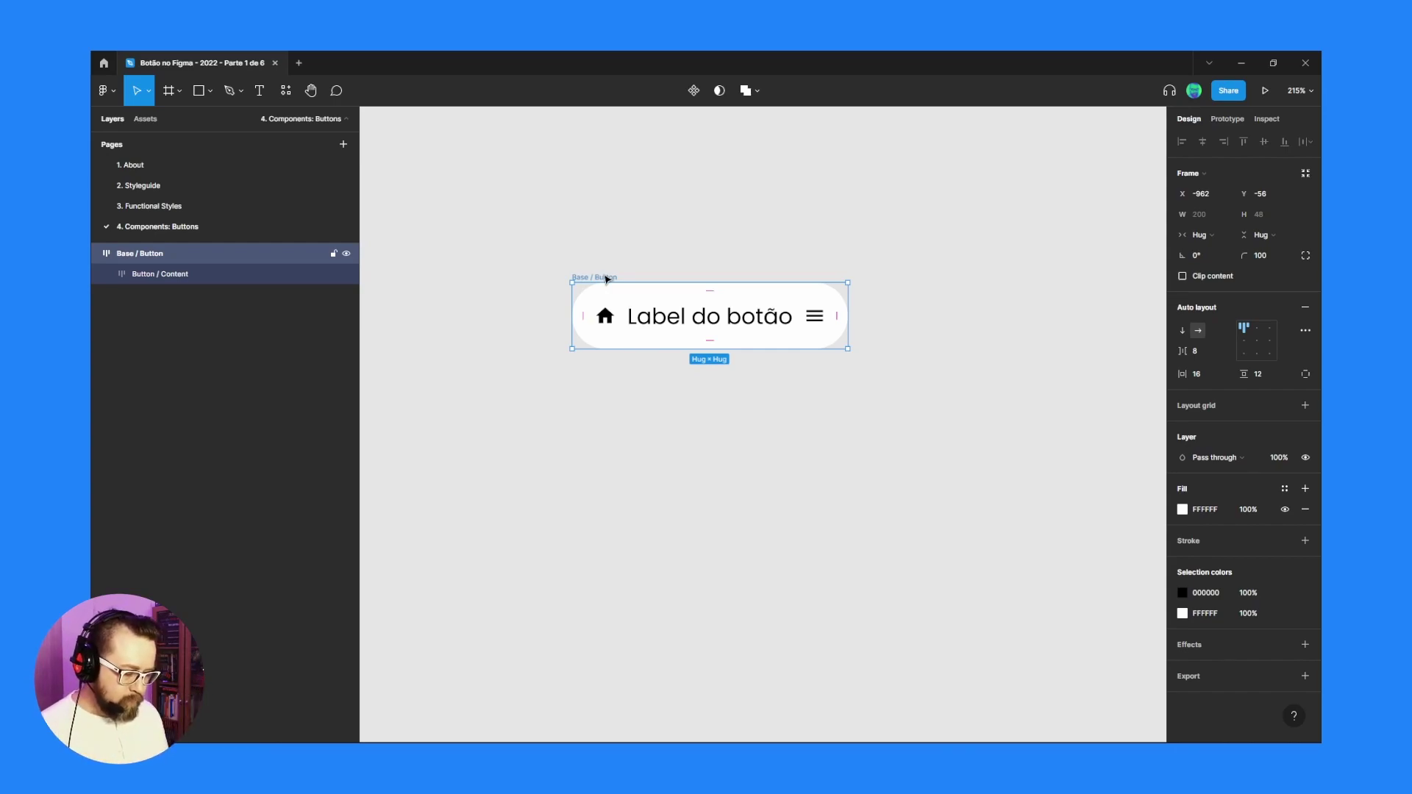
{"action": "key", "text": "ctrl+alt+k"}
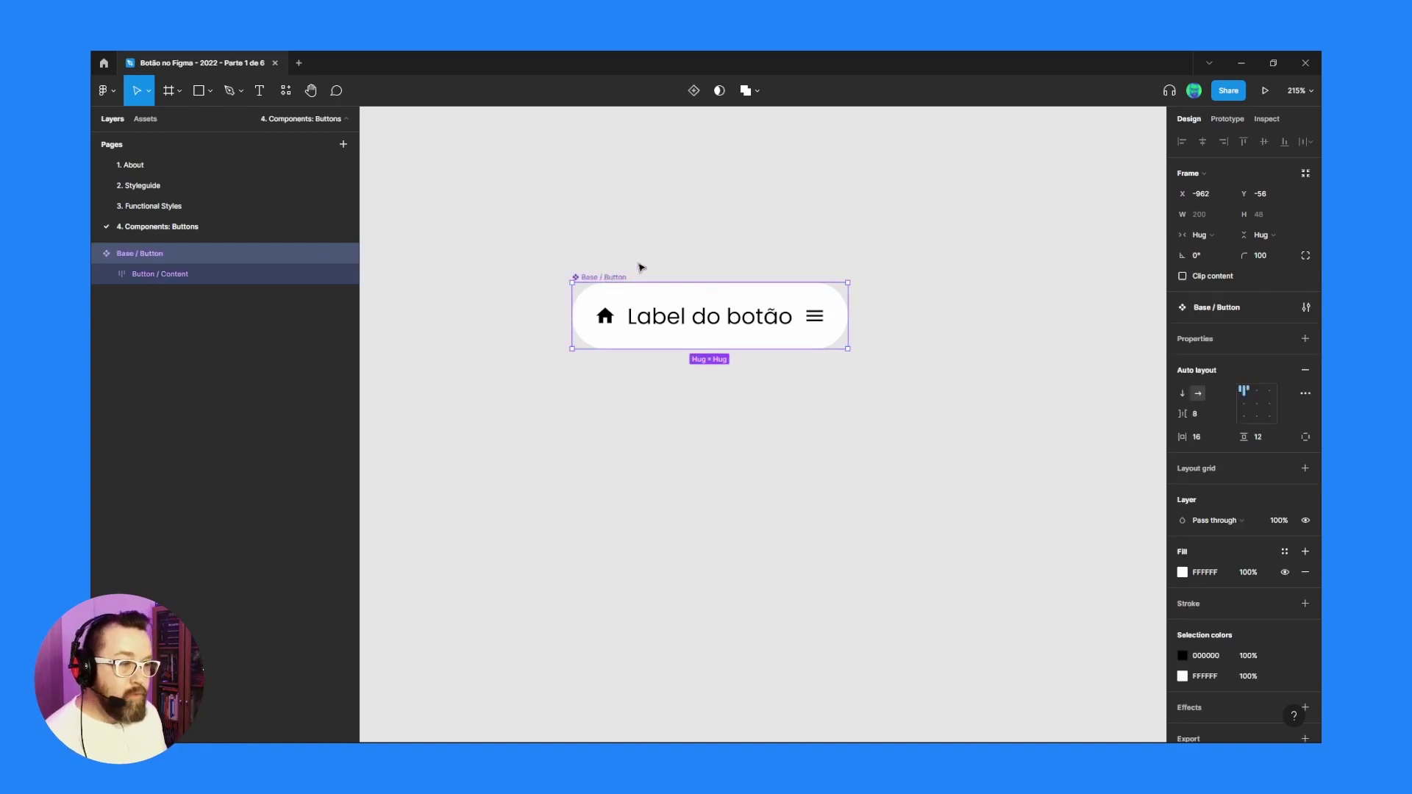
{"action": "double_click", "coordinate": [670, 328]}
{"action": "double_click", "coordinate": [670, 327]}
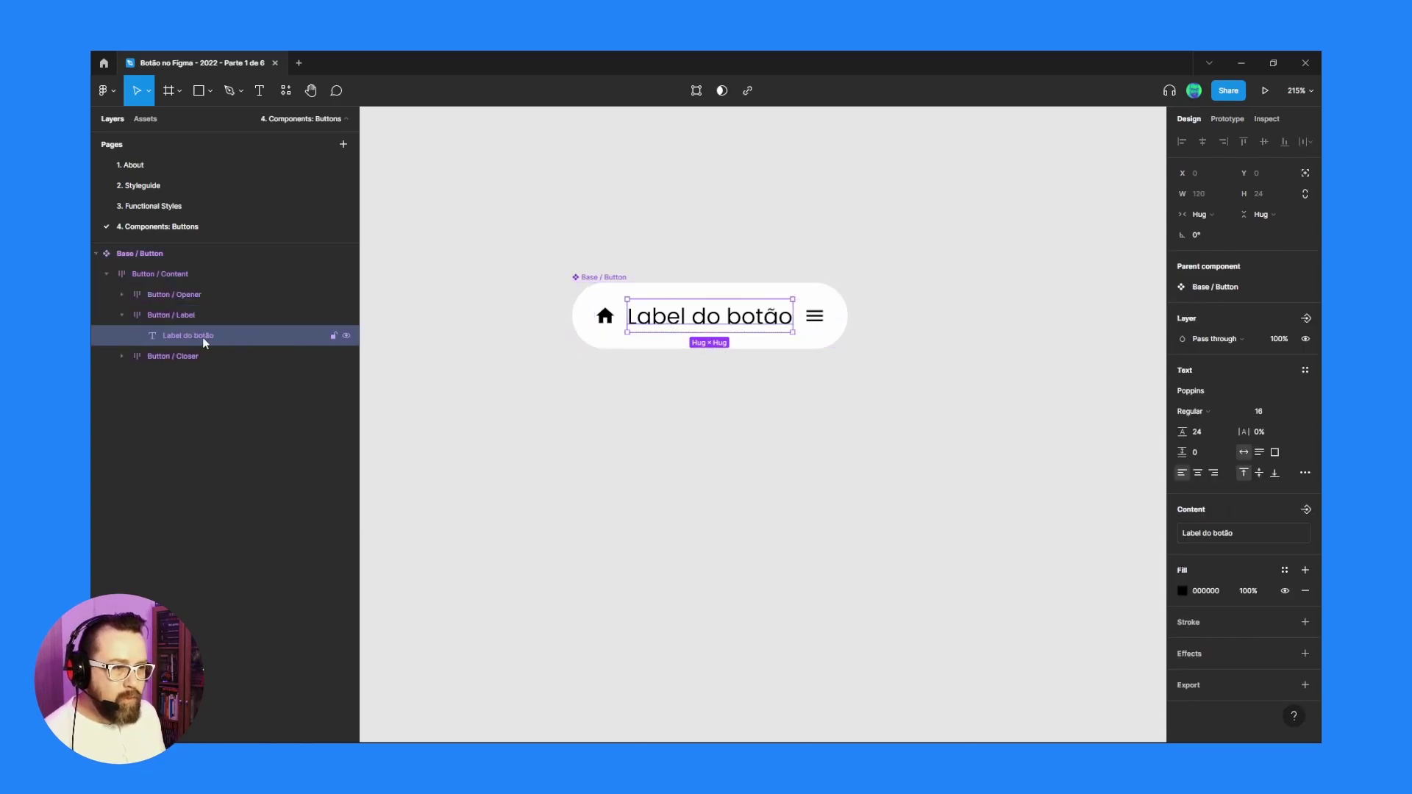
Create a text component property named "Label" with the value "Button Label" on the Base / Button component.
{"action": "left_click", "coordinate": [616, 279]}
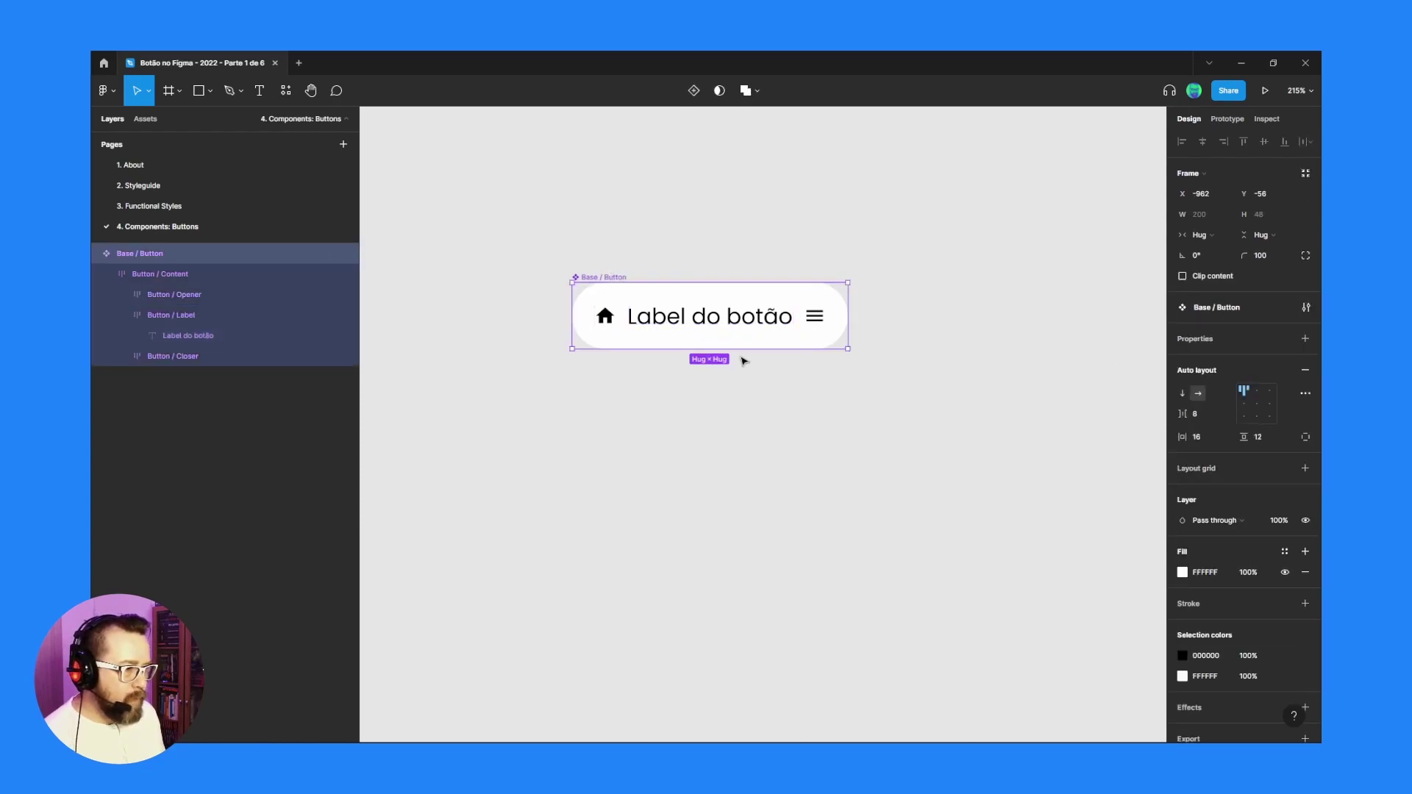
{"action": "left_click", "coordinate": [1305, 339]}
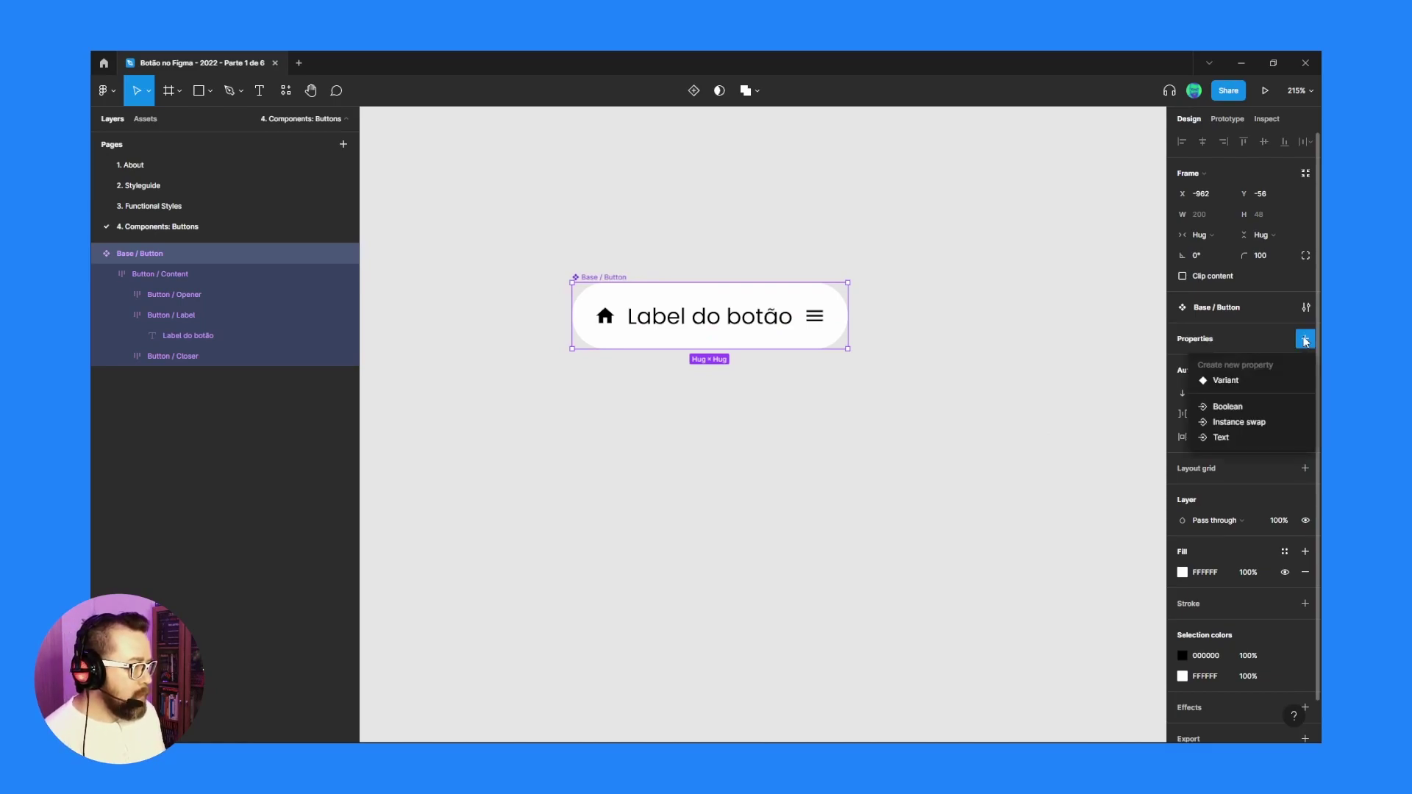
{"action": "left_click", "coordinate": [1245, 440]}
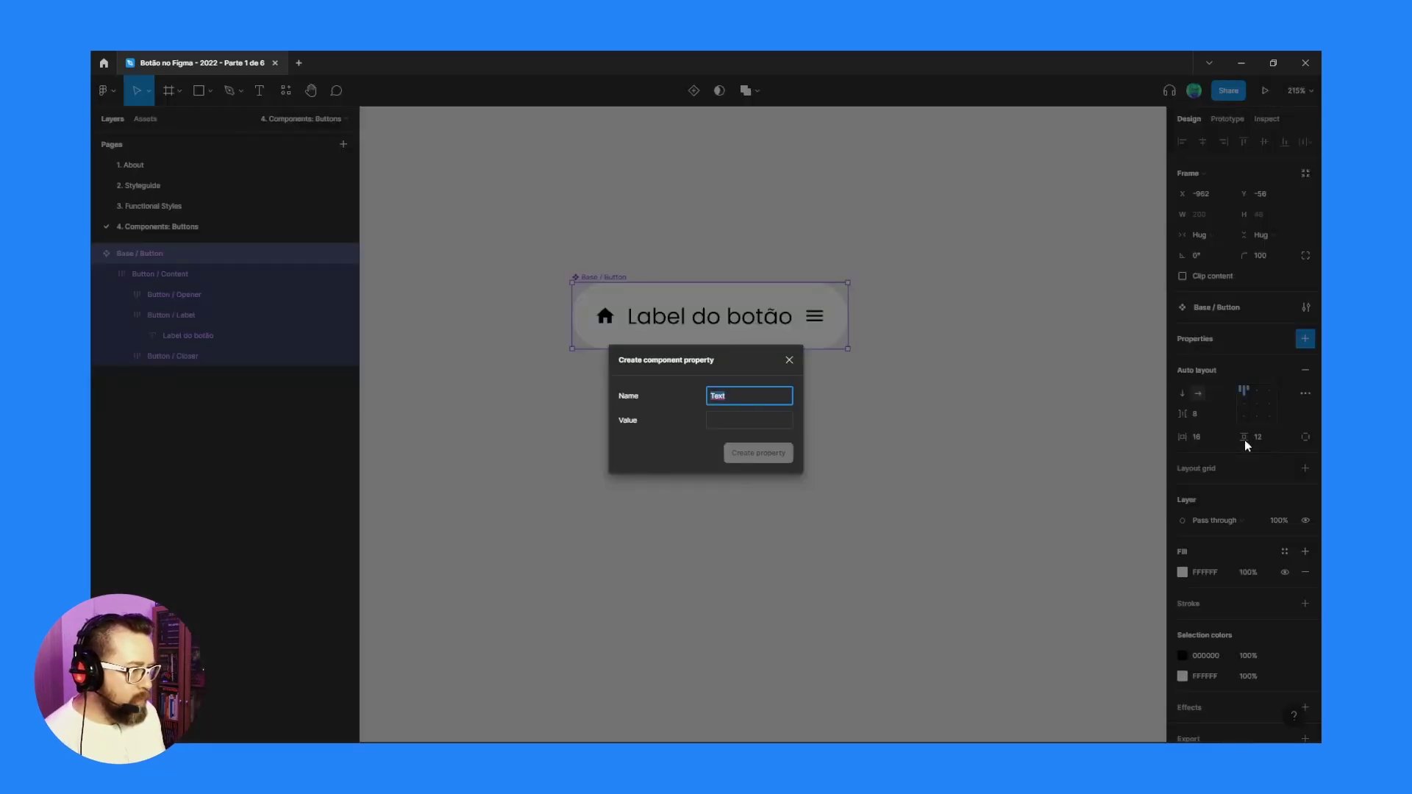
{"action": "type", "text": "Label"}
{"action": "key", "text": "Tab"}
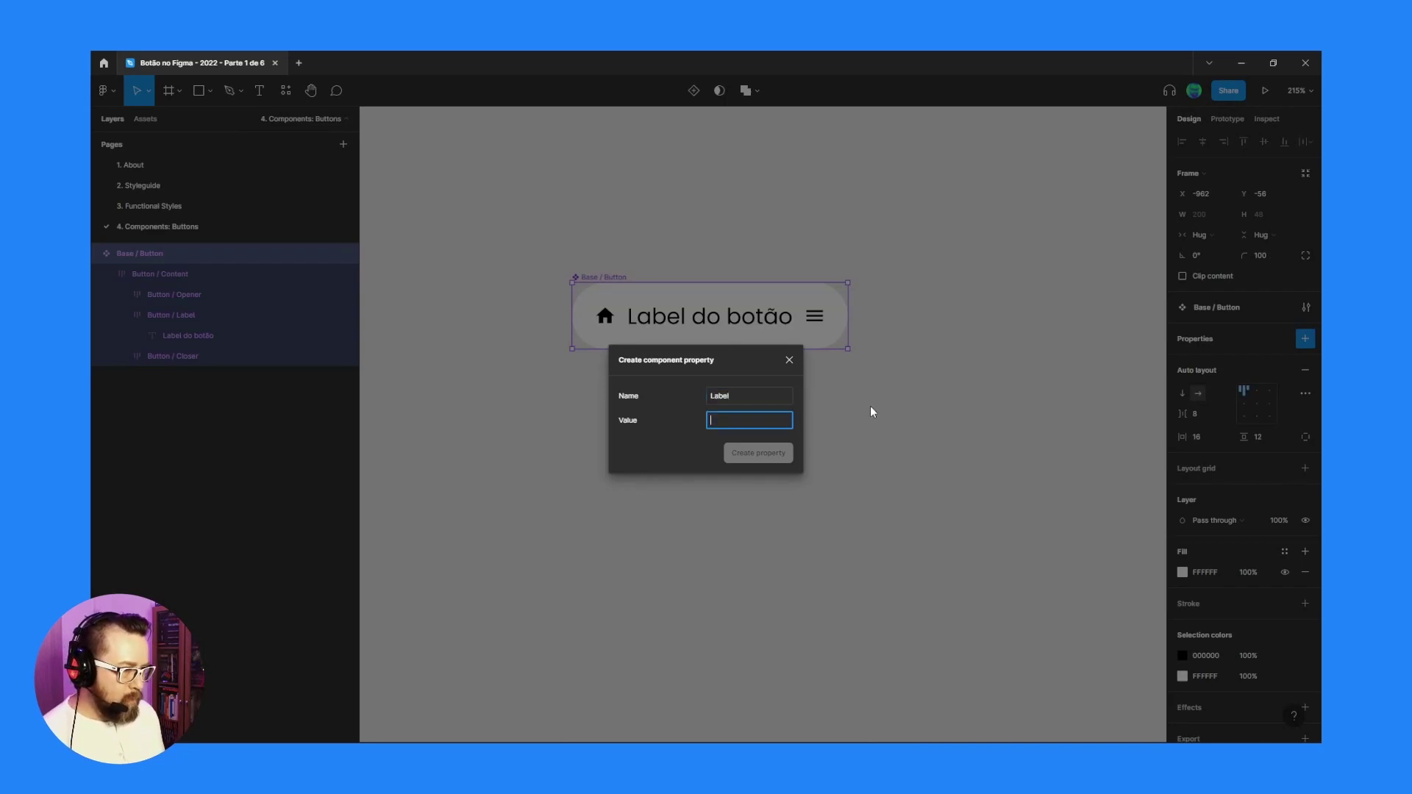
{"action": "type", "text": "Button "}
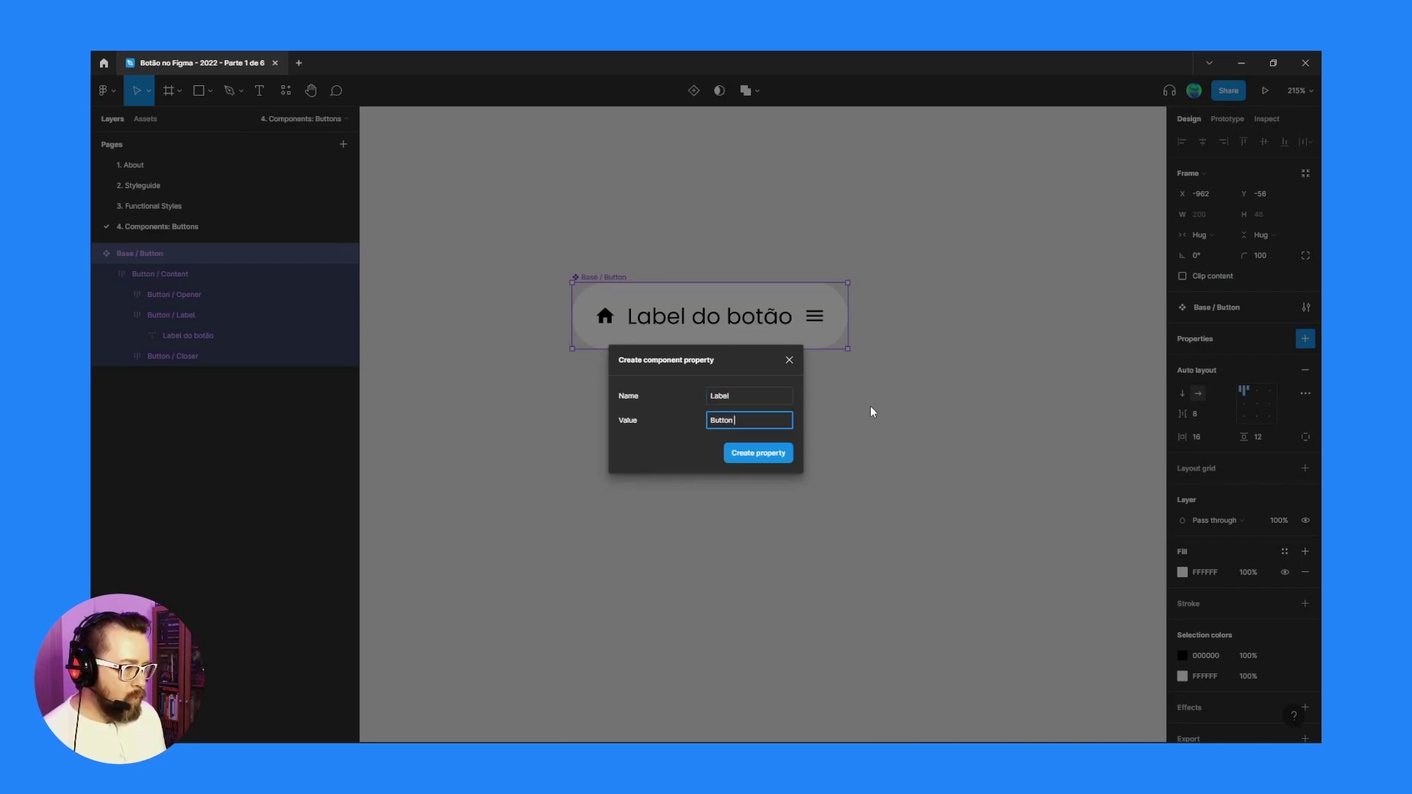
{"action": "type", "text": "/ Label"}
{"action": "left_click", "coordinate": [747, 459]}
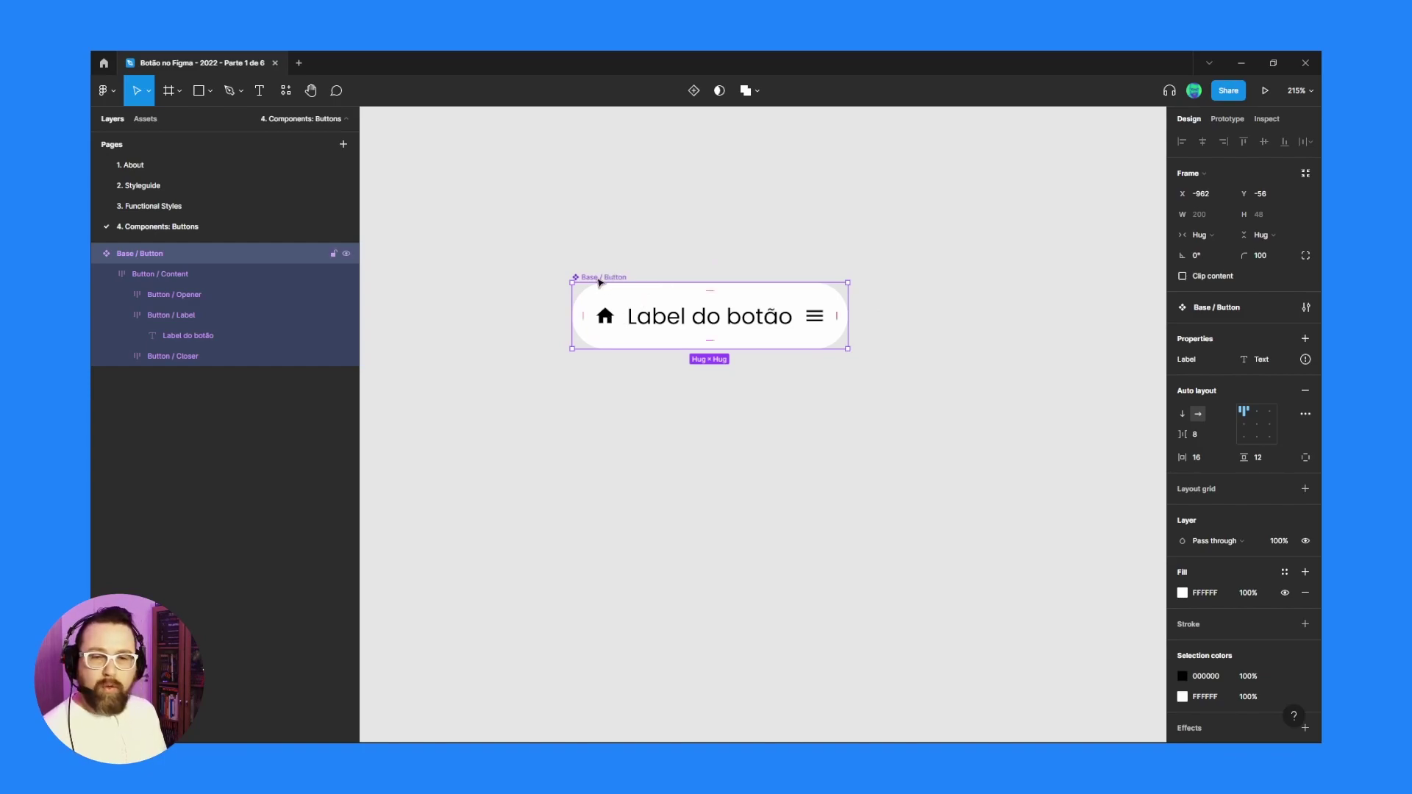
Create a boolean component property named "Opener" with the value False on the Base / Button component.
{"action": "left_click", "coordinate": [1304, 338]}
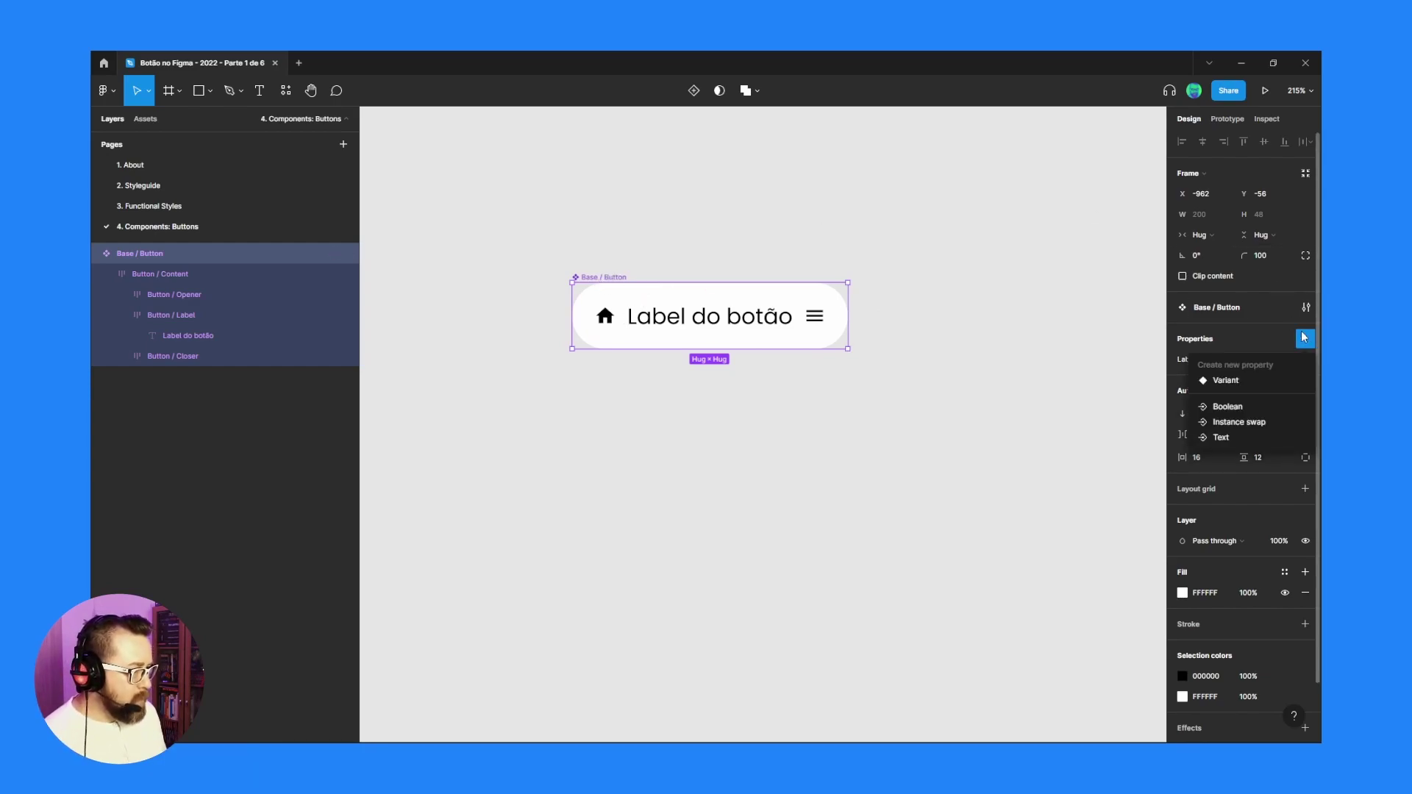
{"action": "left_click", "coordinate": [1257, 405]}
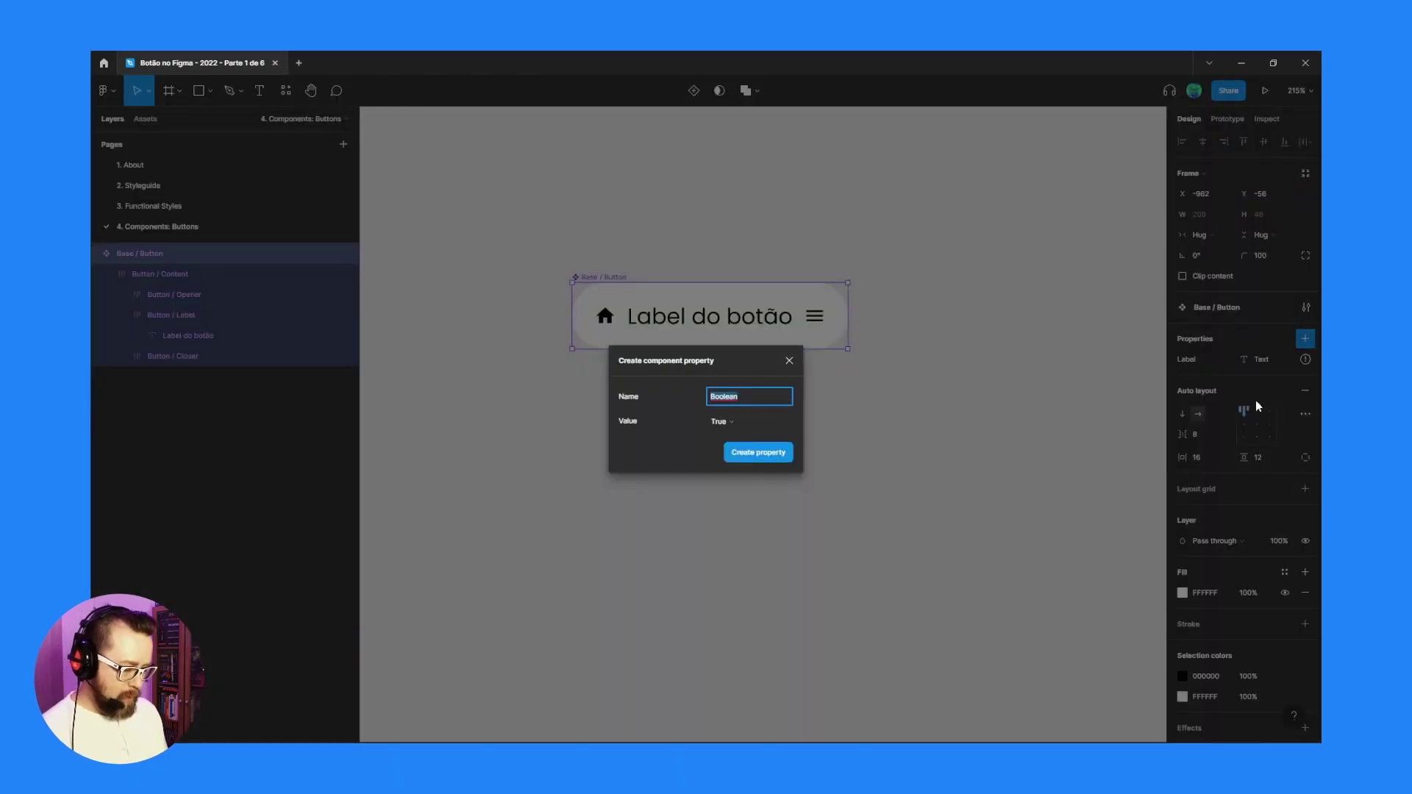
{"action": "type", "text": "Opener"}
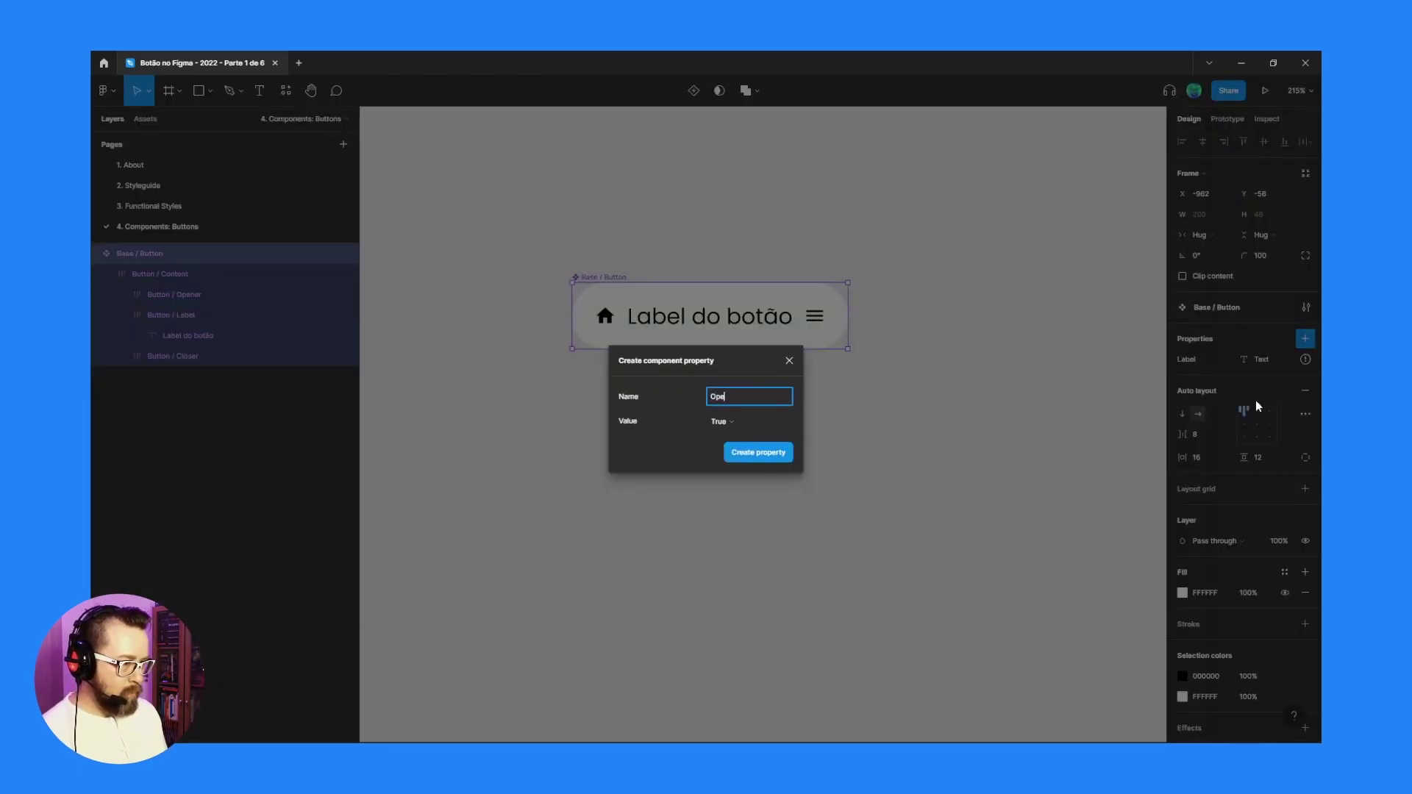
{"action": "left_click", "coordinate": [726, 421]}
{"action": "left_click", "coordinate": [739, 434]}
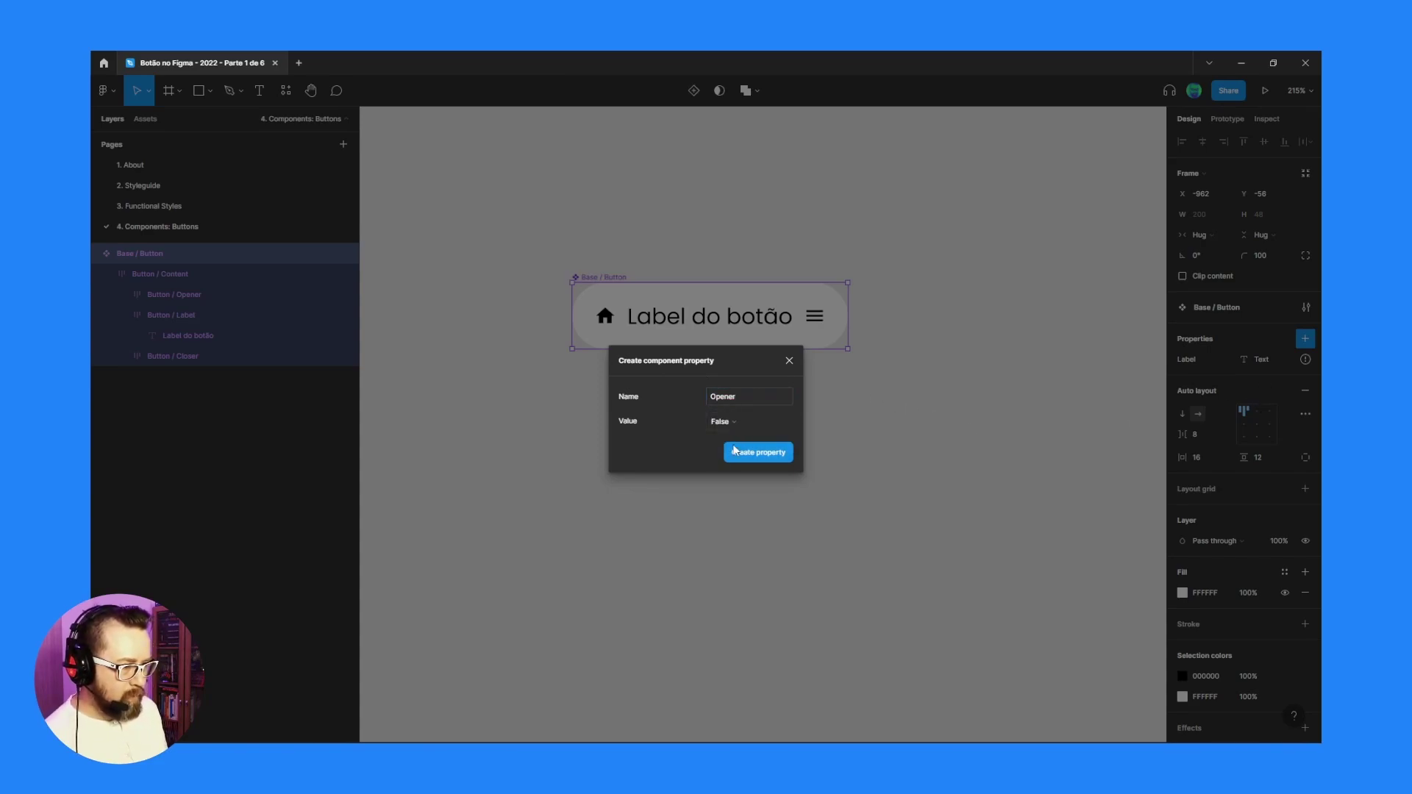
{"action": "left_click", "coordinate": [734, 450]}
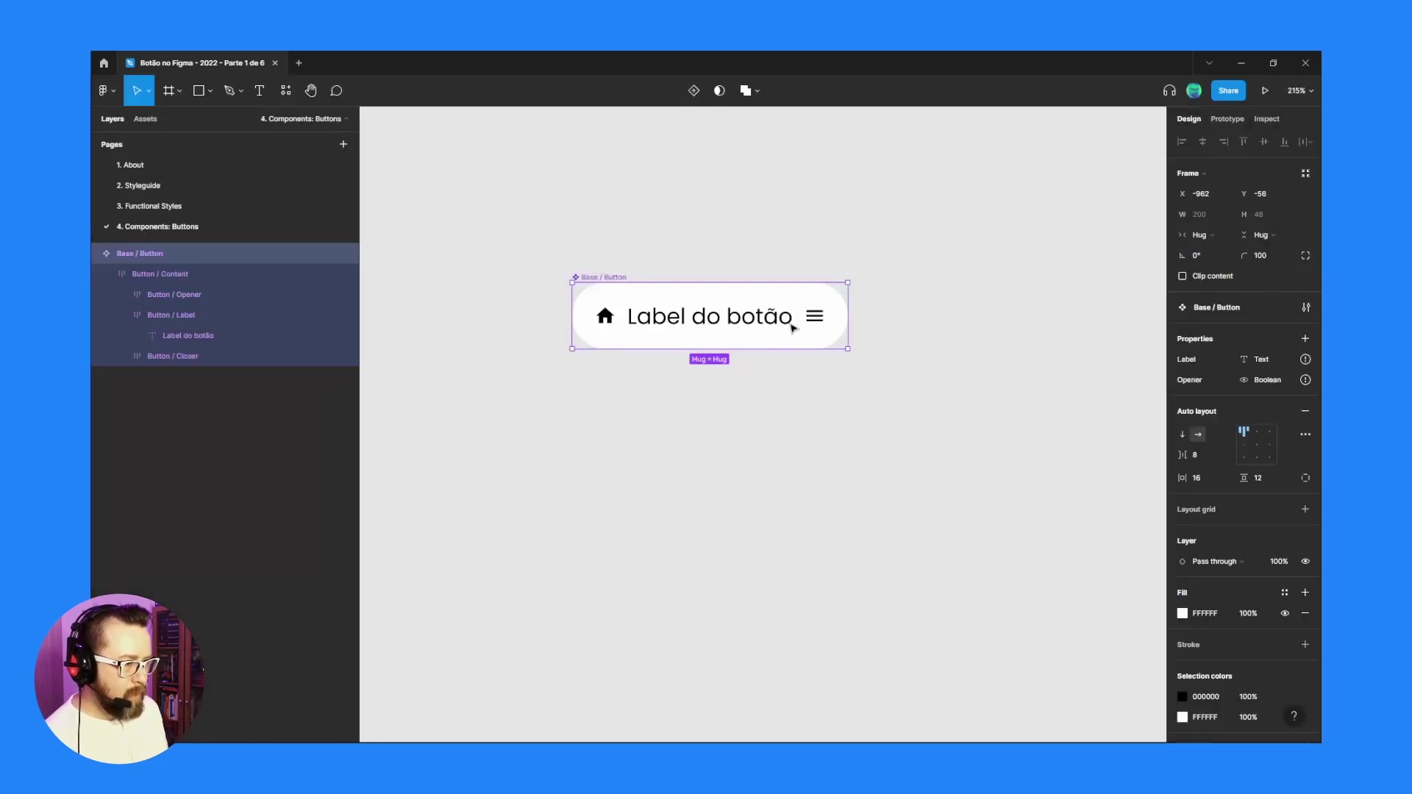
Create a boolean component property named "Closer" on the Base / Button component.
{"action": "left_click", "coordinate": [1302, 339]}
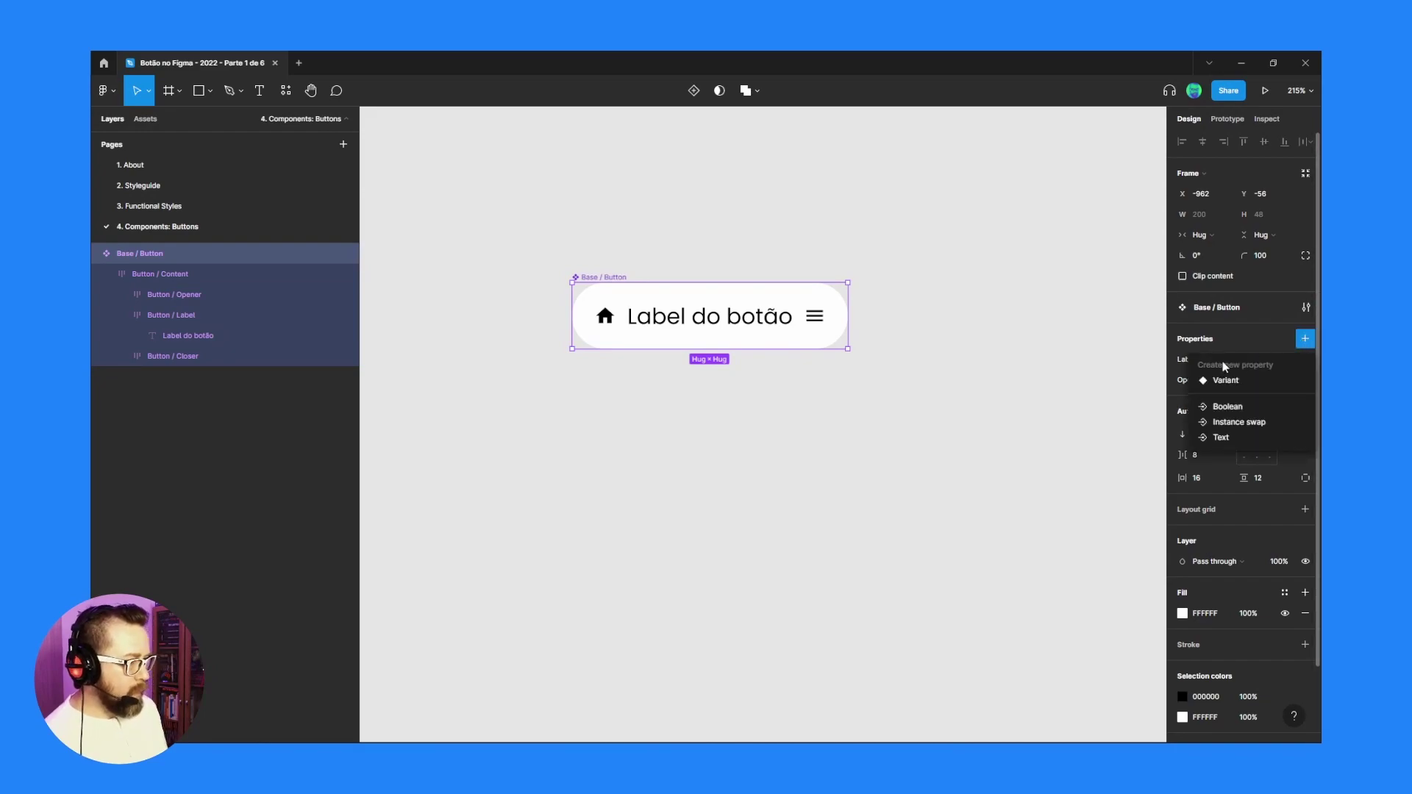
{"action": "left_click", "coordinate": [1229, 402]}
{"action": "type", "text": "Closer"}
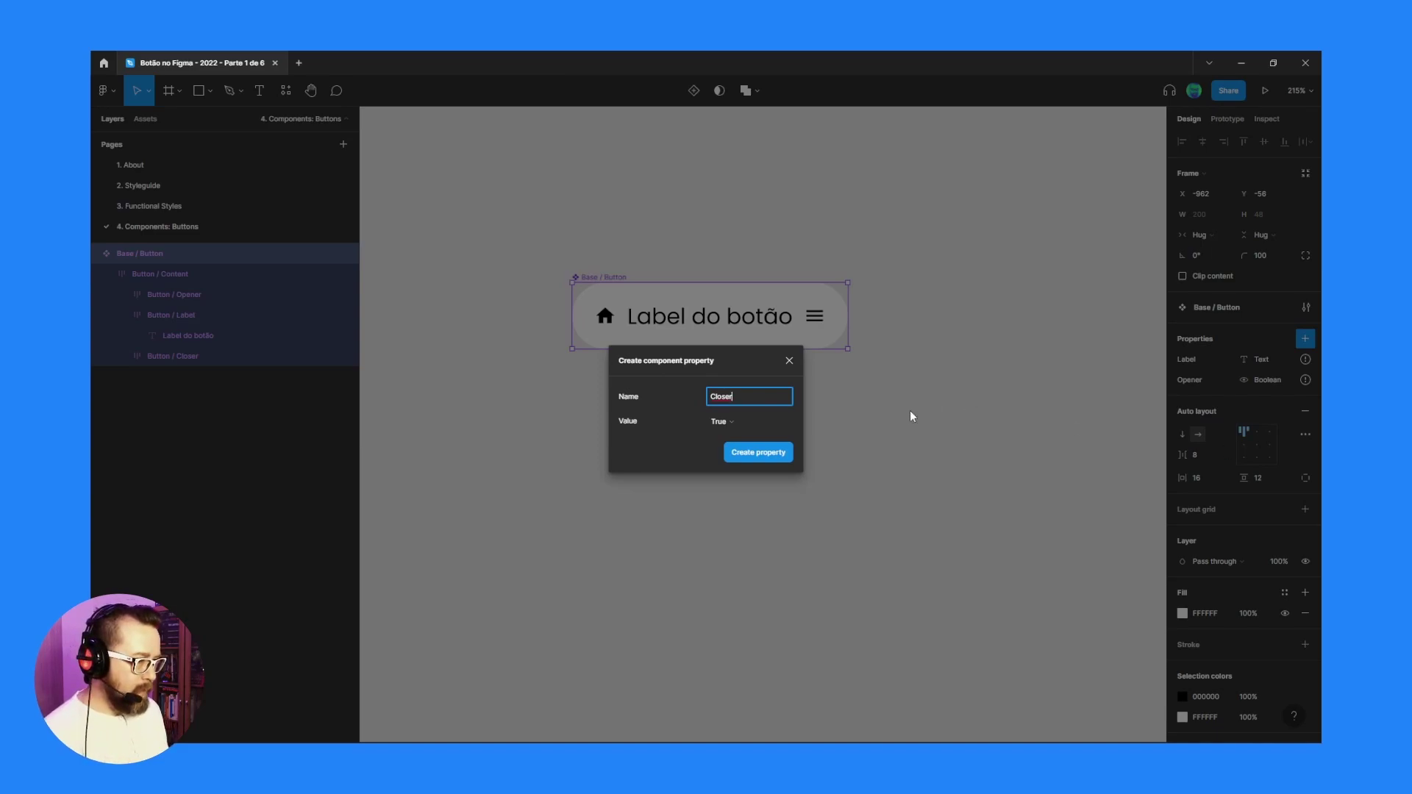
{"action": "left_click", "coordinate": [743, 425]}
{"action": "left_click", "coordinate": [743, 419]}
{"action": "left_click", "coordinate": [756, 452]}
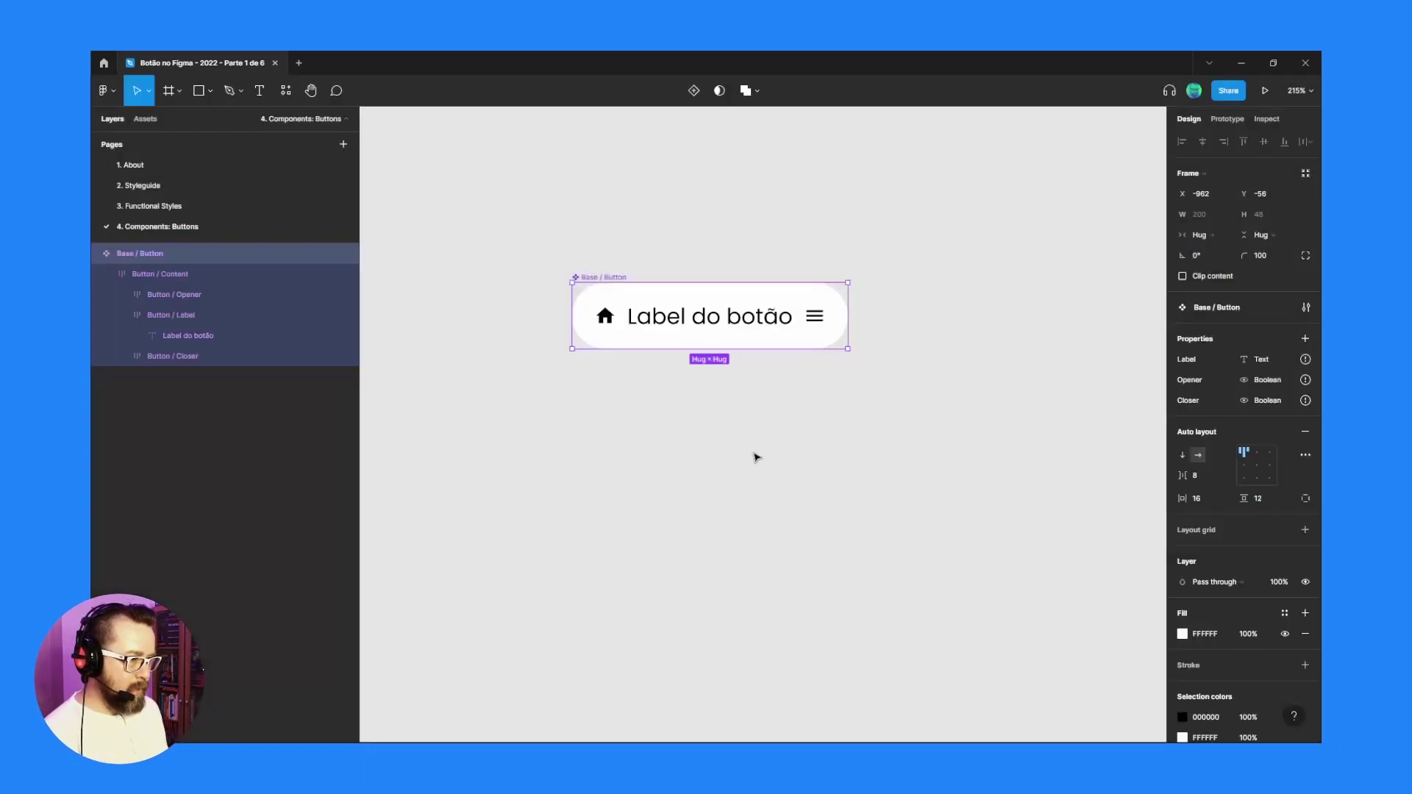
Apply the Function/Primary color style to the fill of the Base / Button component.
{"action": "left_click", "coordinate": [656, 240]}
{"action": "left_click", "coordinate": [589, 279]}
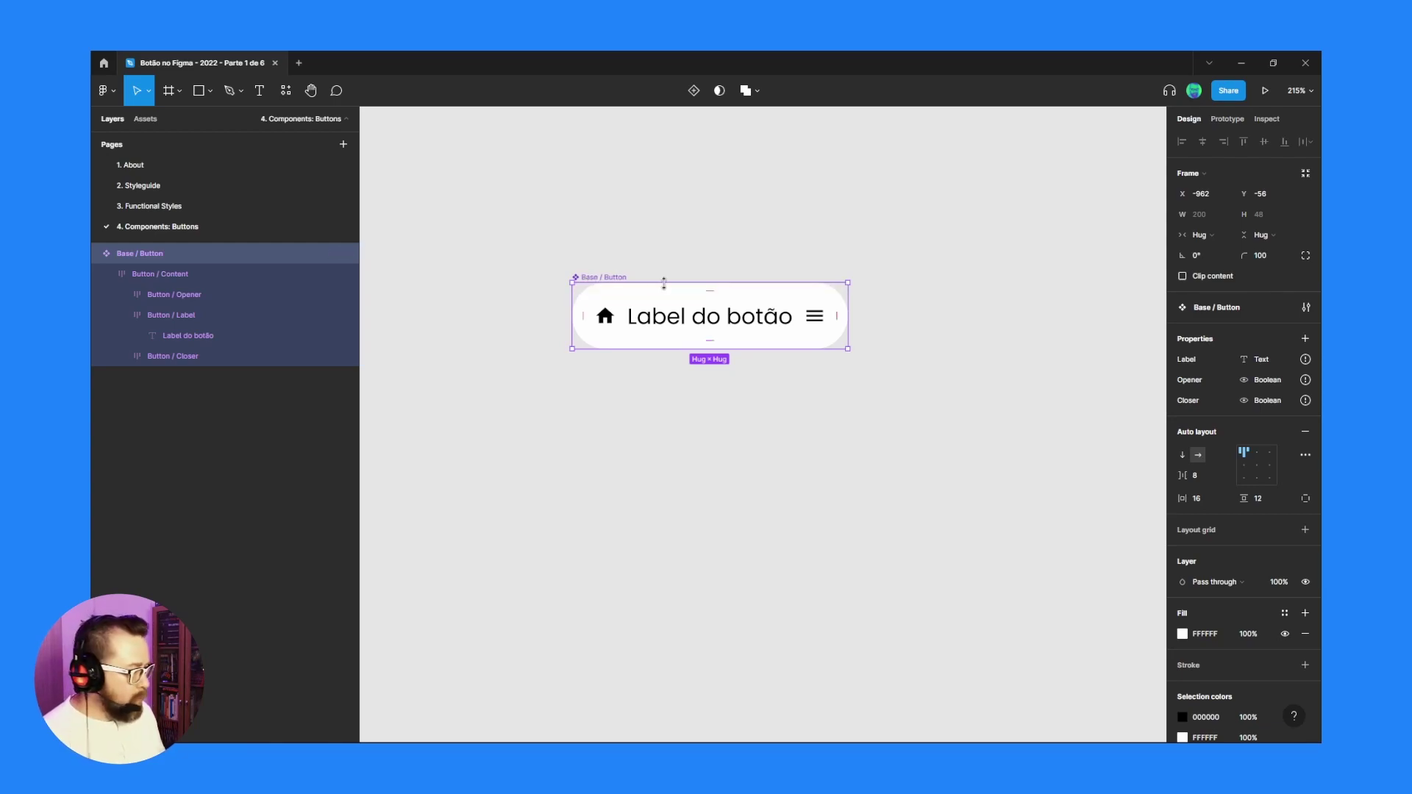
{"action": "left_click", "coordinate": [1182, 634]}
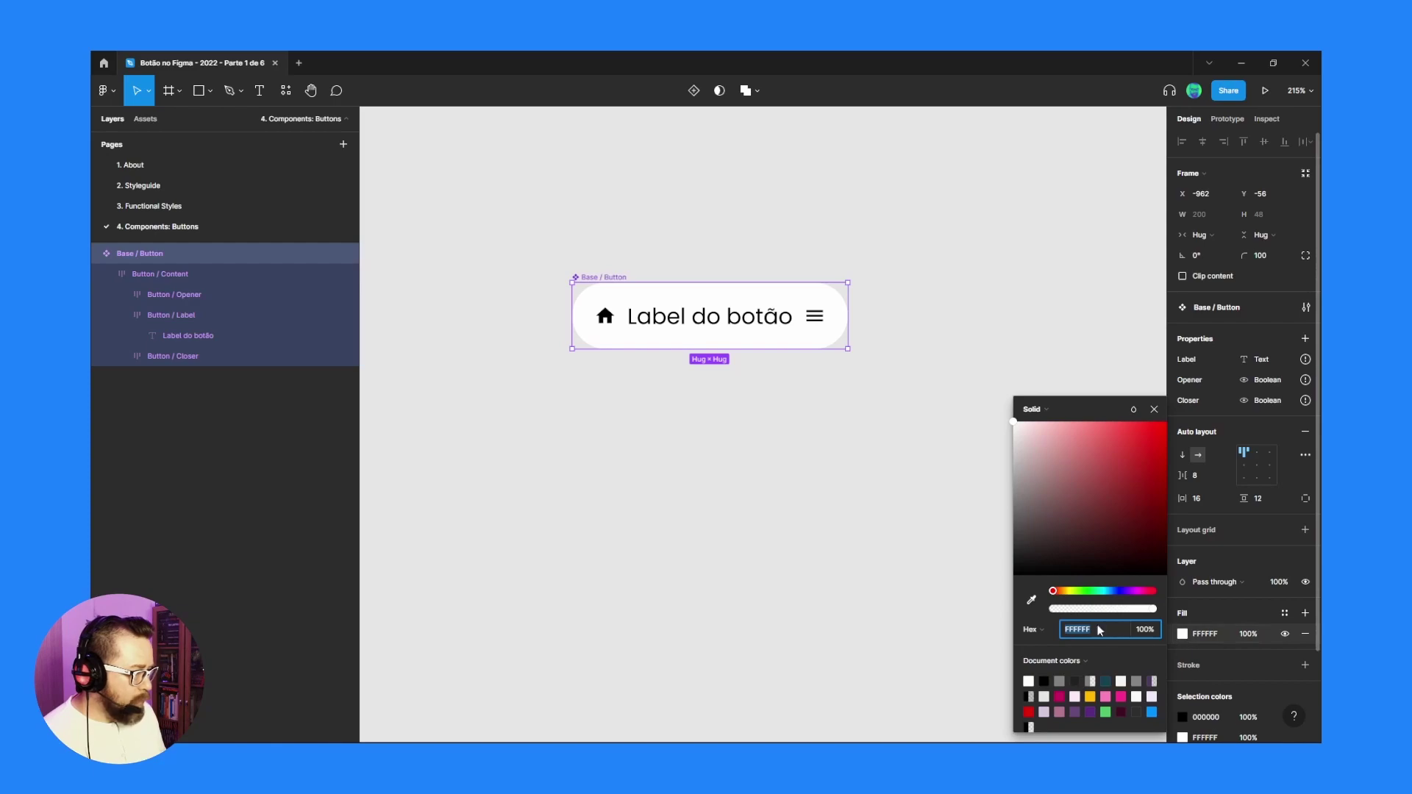
{"action": "left_click", "coordinate": [1262, 606]}
{"action": "left_click", "coordinate": [1282, 613]}
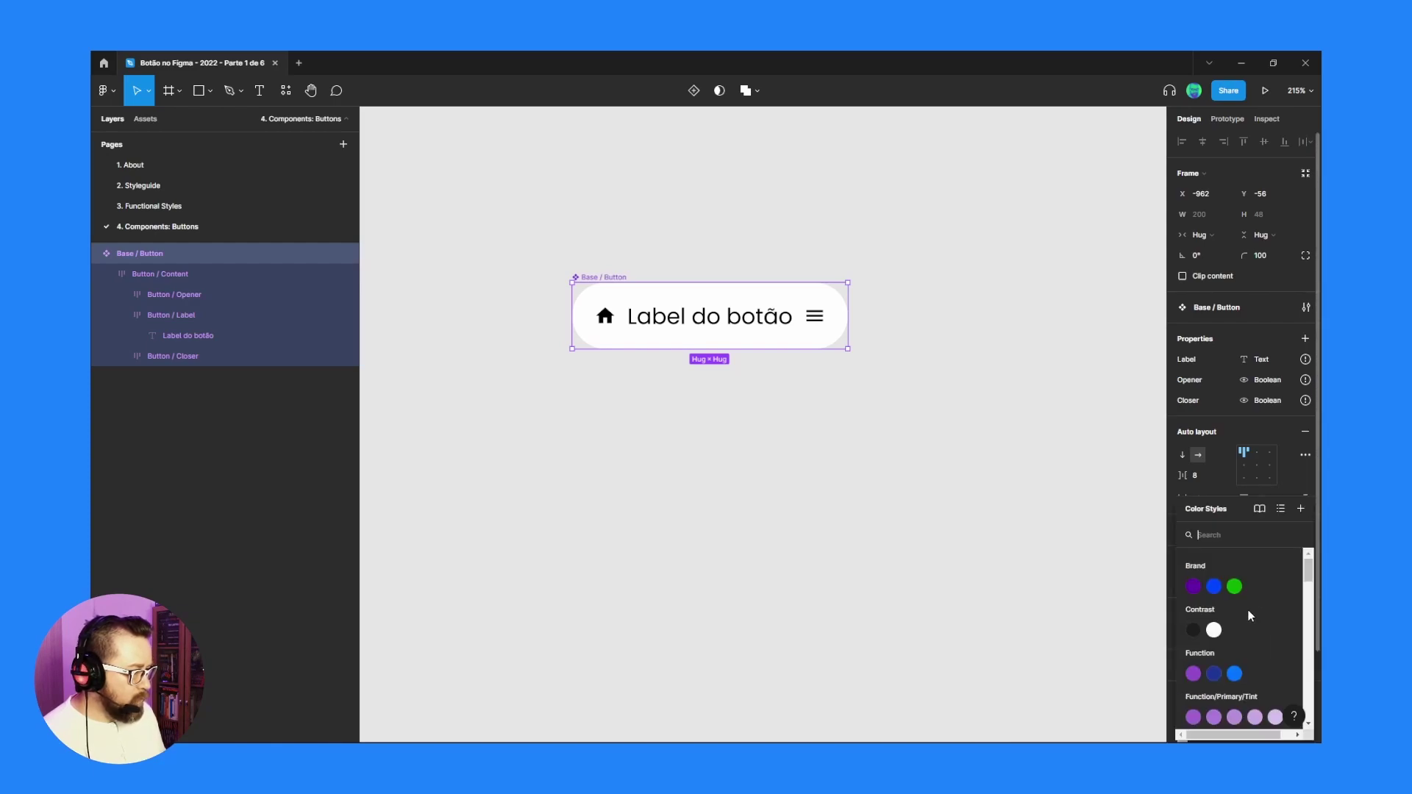
{"action": "scroll", "coordinate": [1250, 615], "scroll_direction": "up", "scroll_amount": 2}
{"action": "left_click", "coordinate": [1194, 609]}
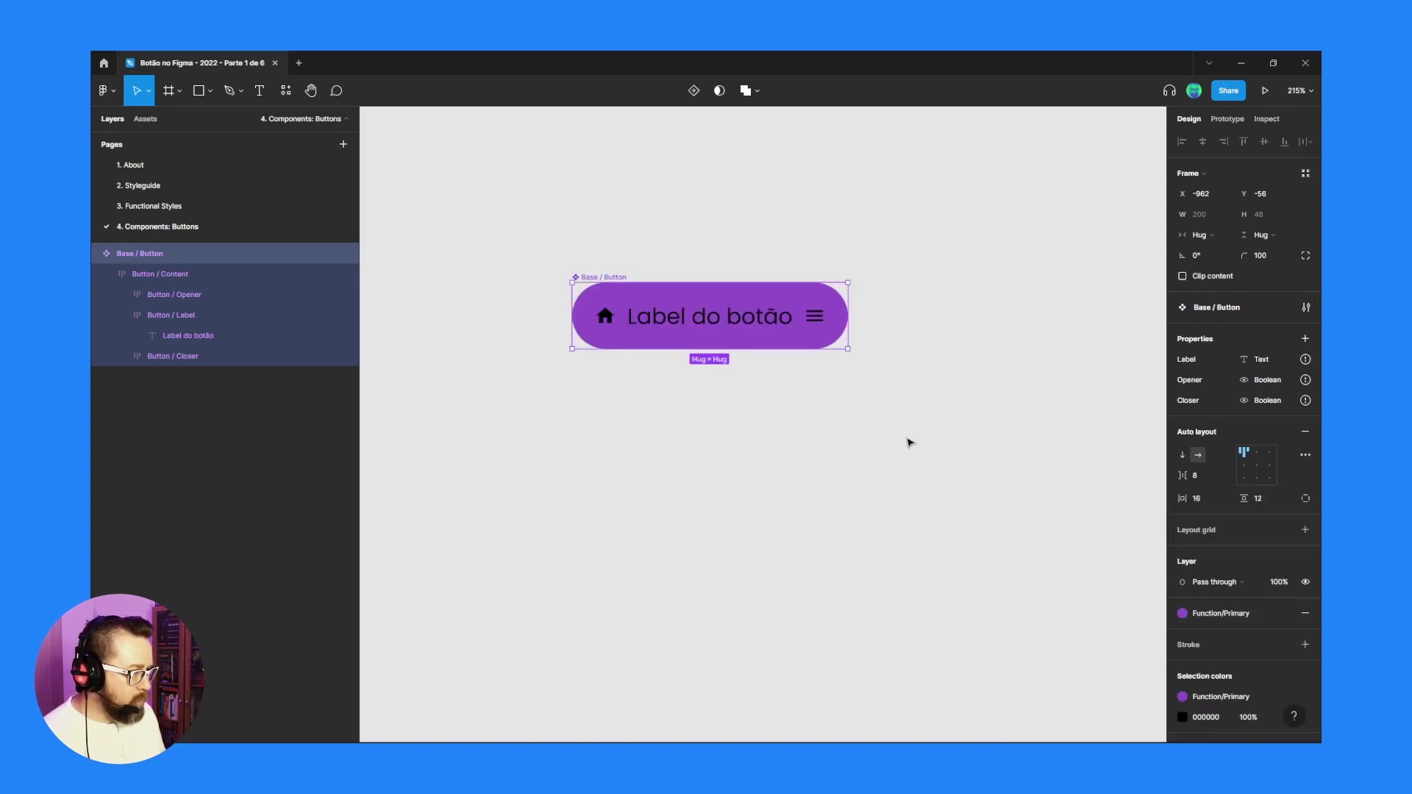
Replace the black 000000 of the component's label and icons with the Contrast / Light color style, then deselect.
{"action": "scroll", "coordinate": [1229, 660], "scroll_direction": "down", "scroll_amount": 1}
{"action": "left_click", "coordinate": [1182, 632]}
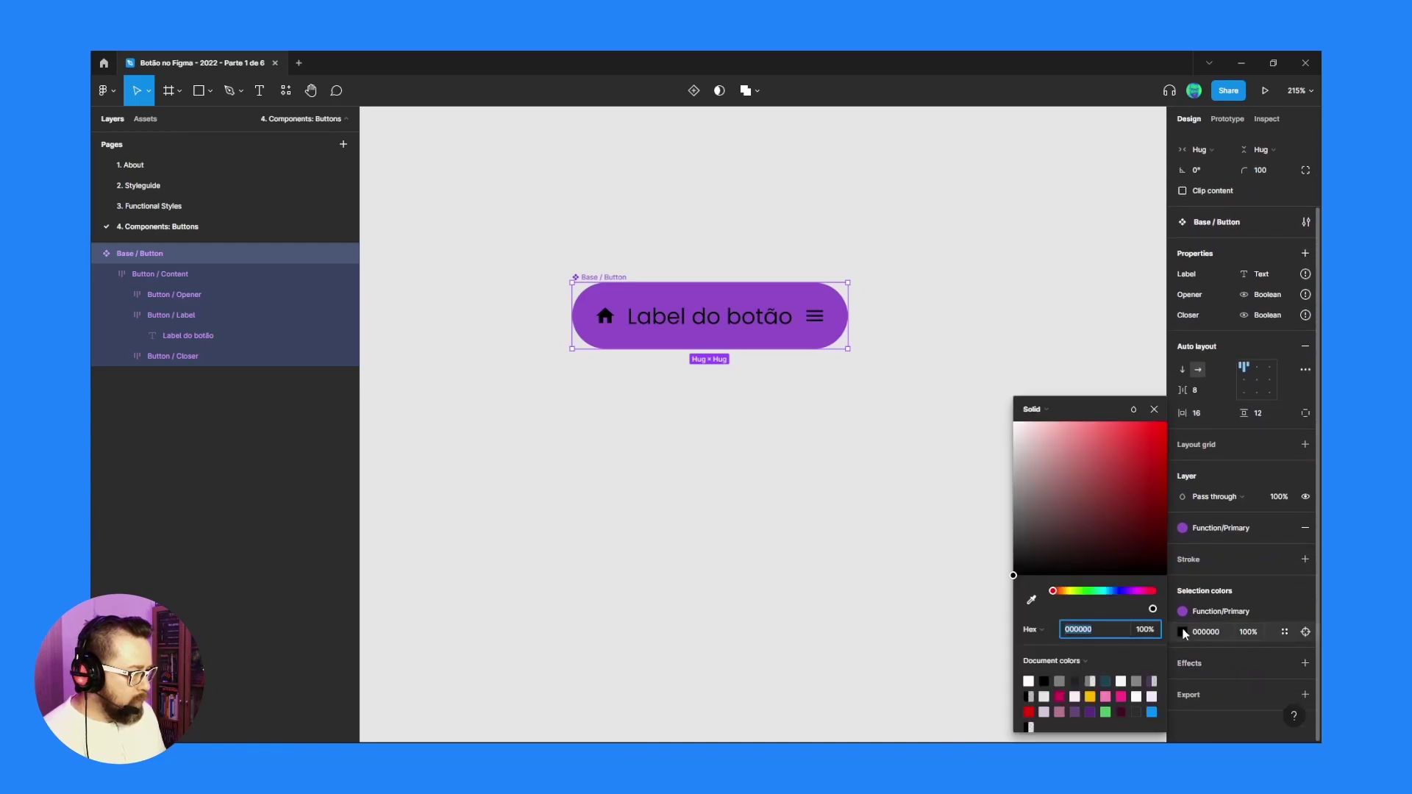
{"action": "left_click", "coordinate": [1283, 631]}
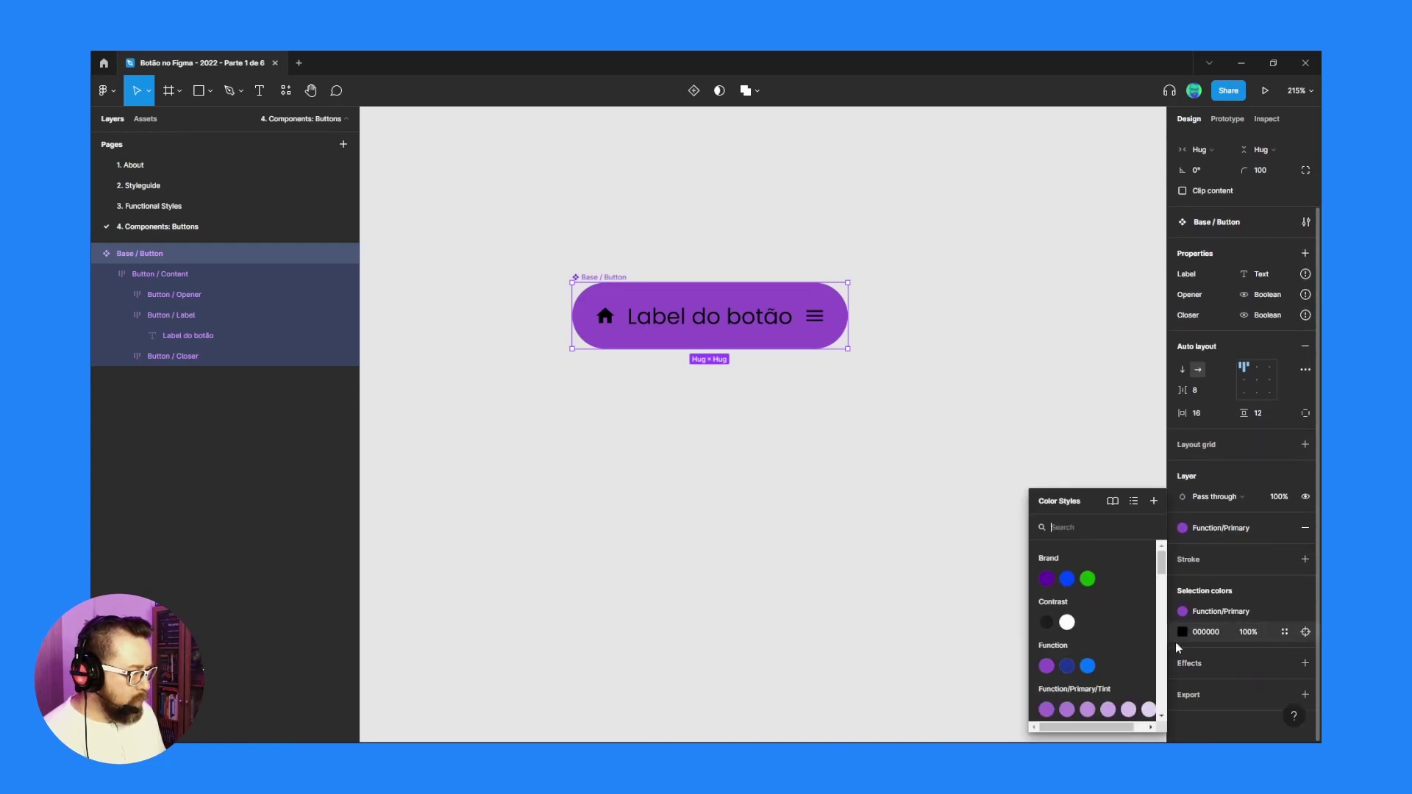
{"action": "left_click", "coordinate": [1072, 628]}
{"action": "left_click", "coordinate": [527, 239]}
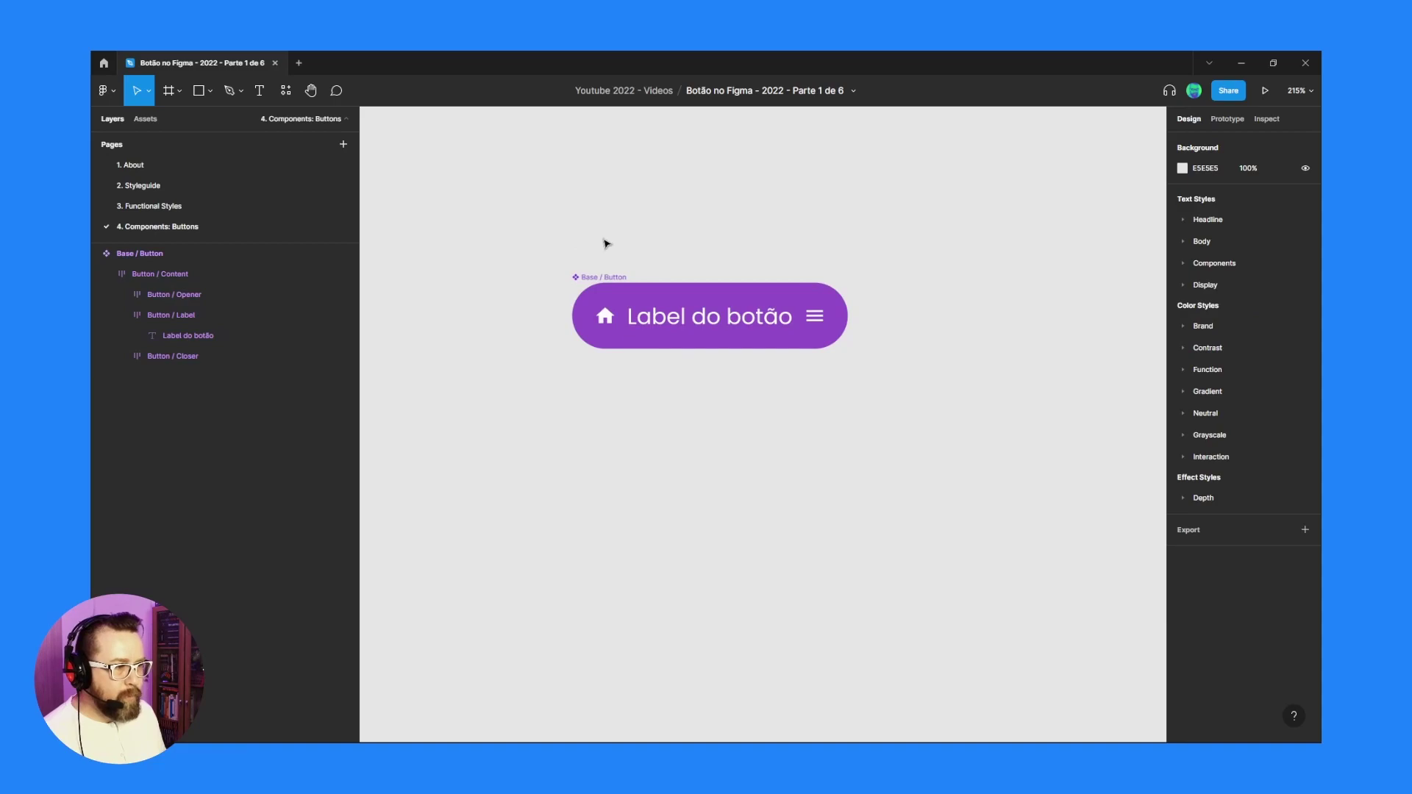
Link the content of the "Label do botão" text layer to the component's Label property and deselect it.
{"action": "left_click", "coordinate": [611, 288]}
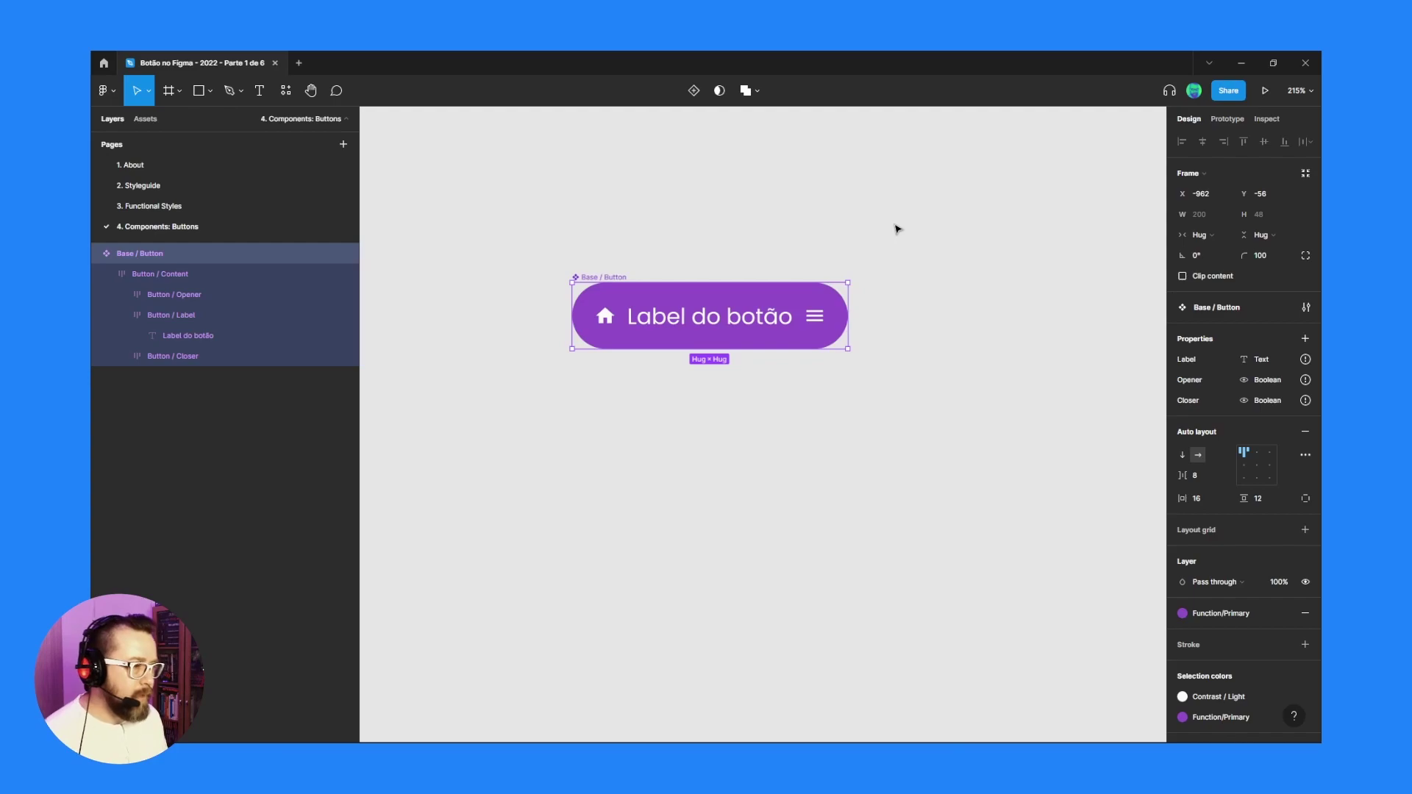
{"action": "double_click", "coordinate": [605, 317]}
{"action": "left_click", "coordinate": [645, 321]}
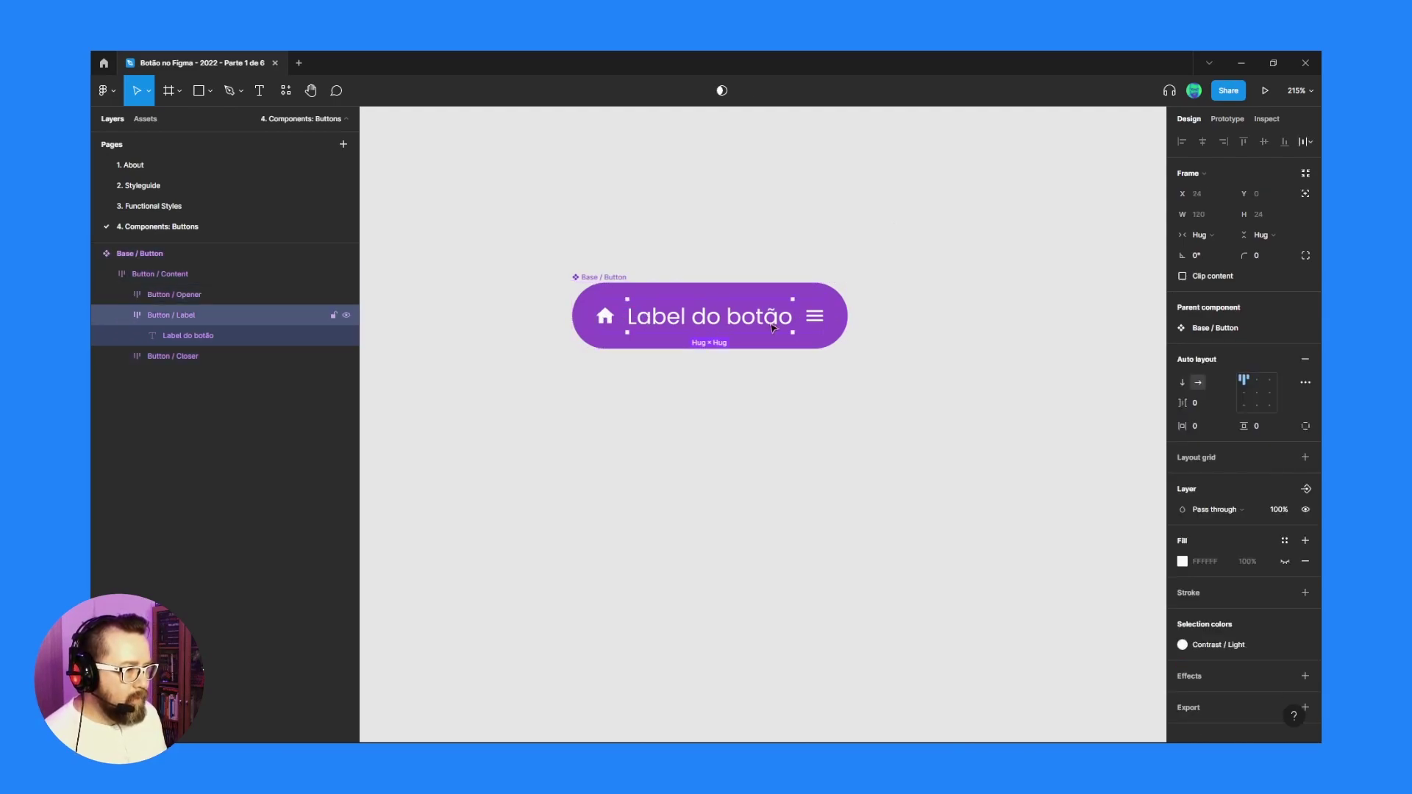
{"action": "left_click", "coordinate": [199, 336]}
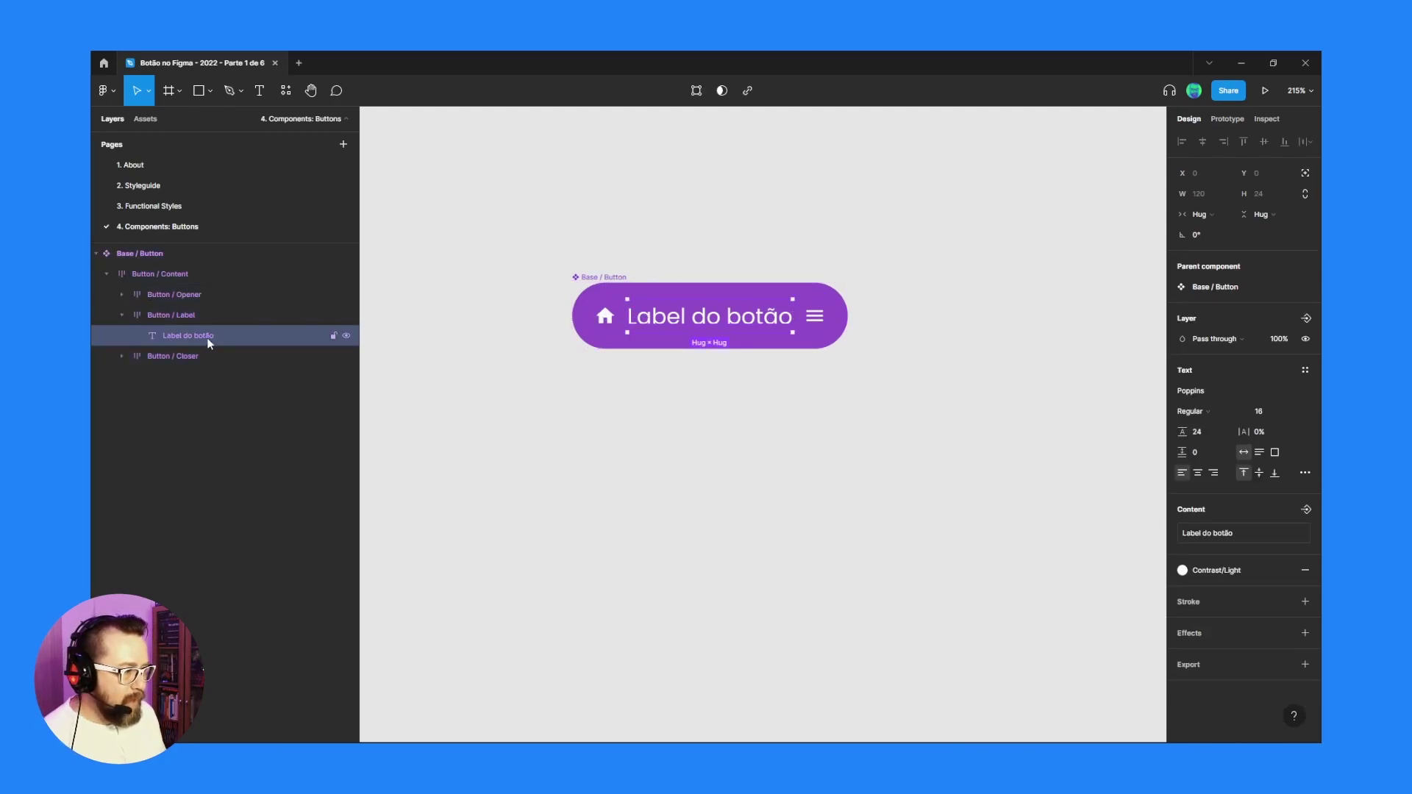
{"action": "left_click", "coordinate": [1306, 510]}
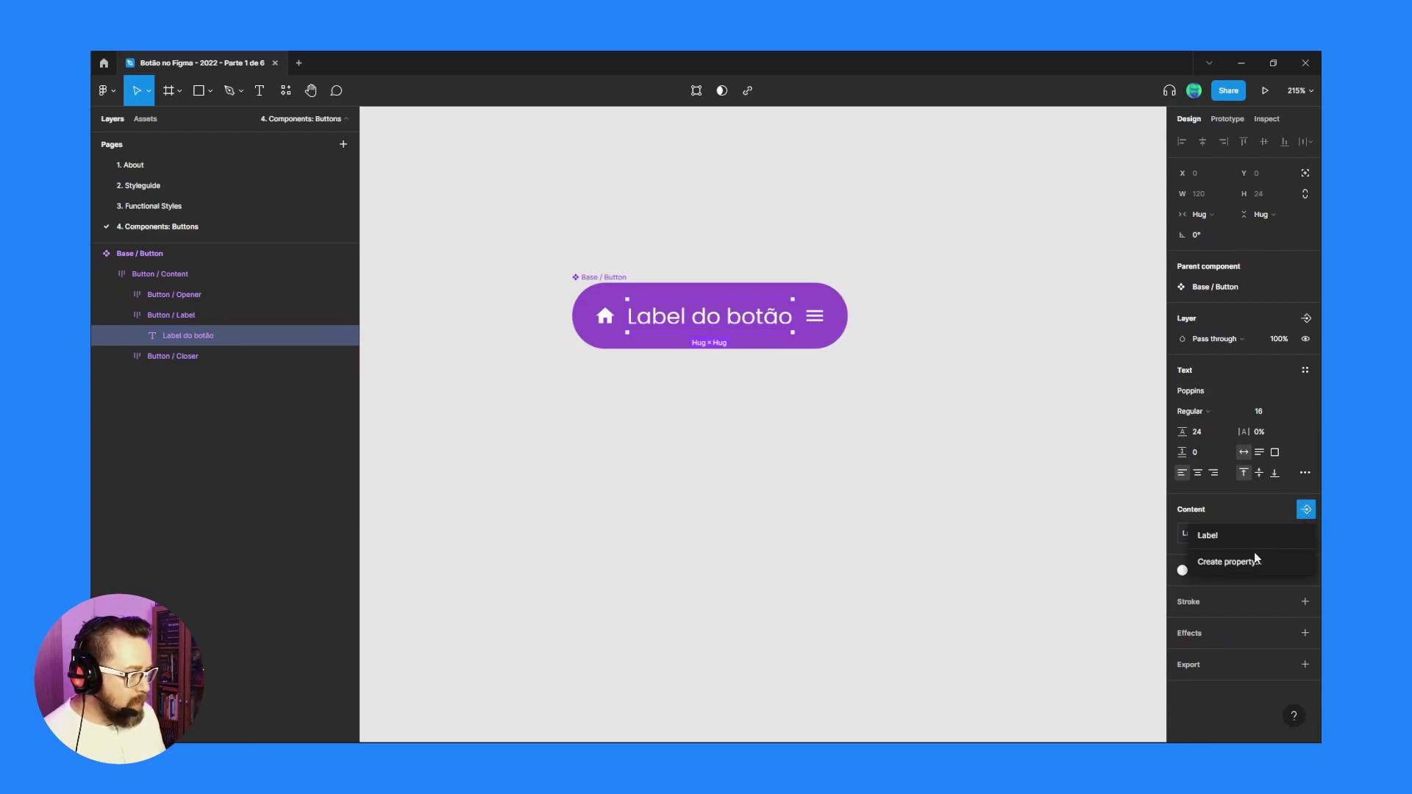
{"action": "left_click", "coordinate": [1210, 536]}
{"action": "left_click", "coordinate": [728, 216]}
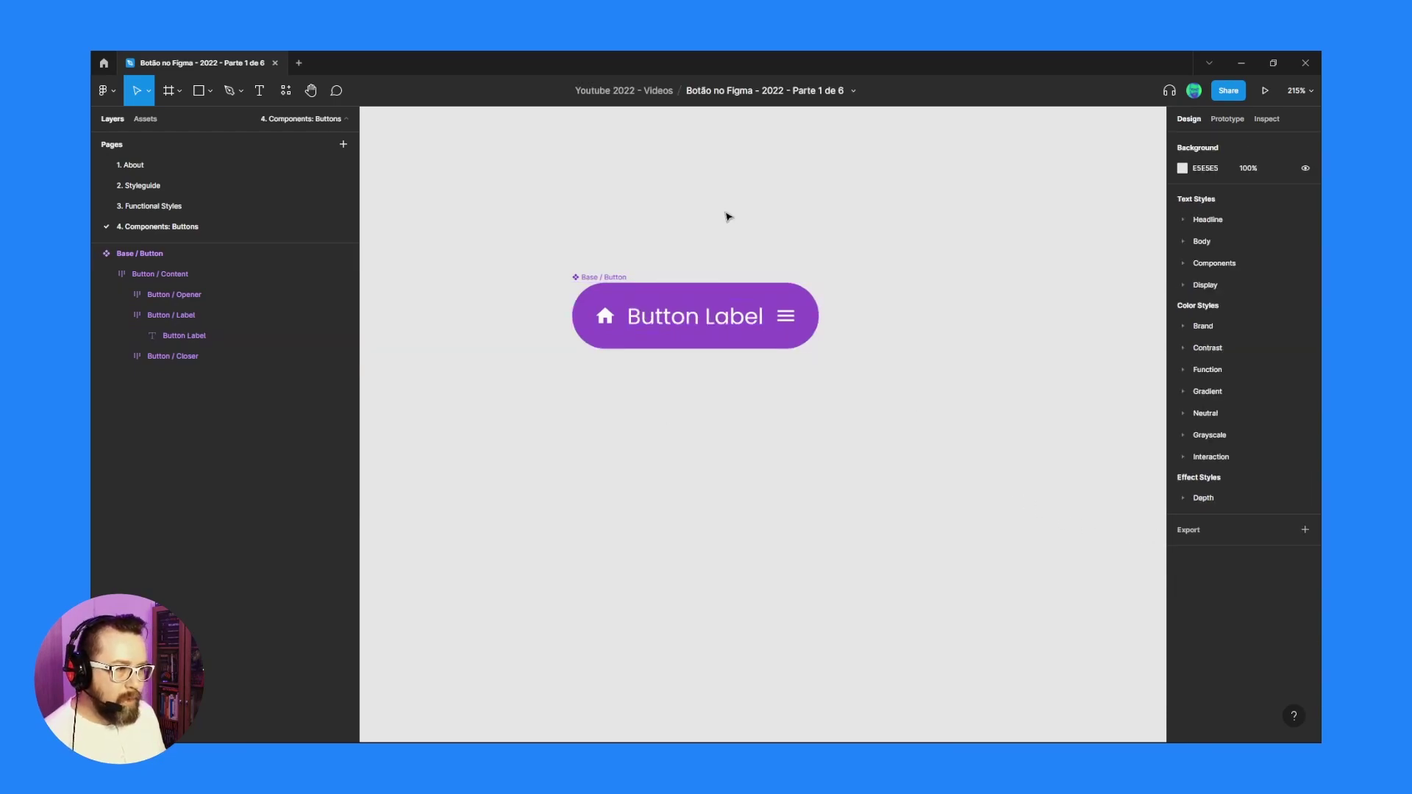
{"action": "left_click", "coordinate": [599, 281]}
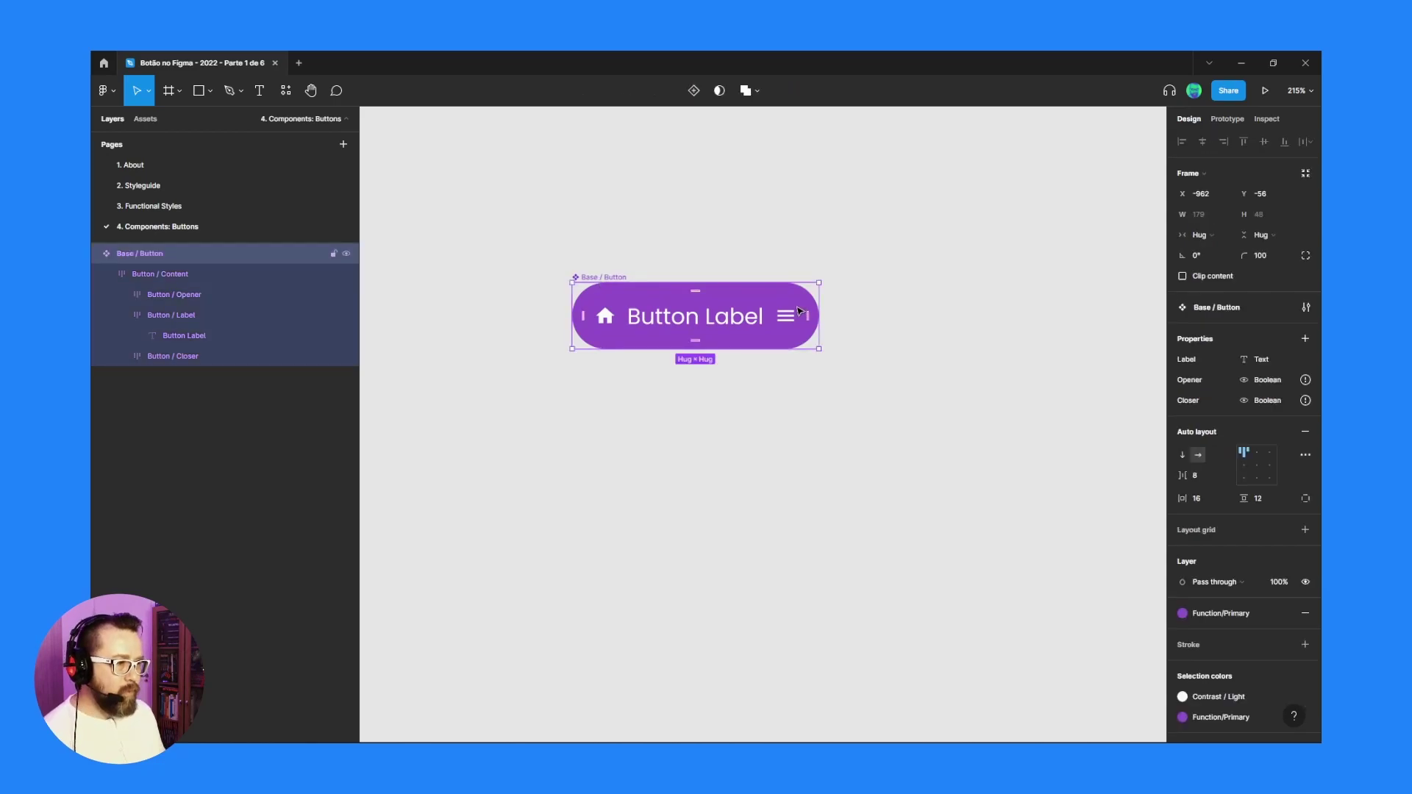
{"action": "double_click", "coordinate": [691, 316]}
{"action": "double_click", "coordinate": [691, 316]}
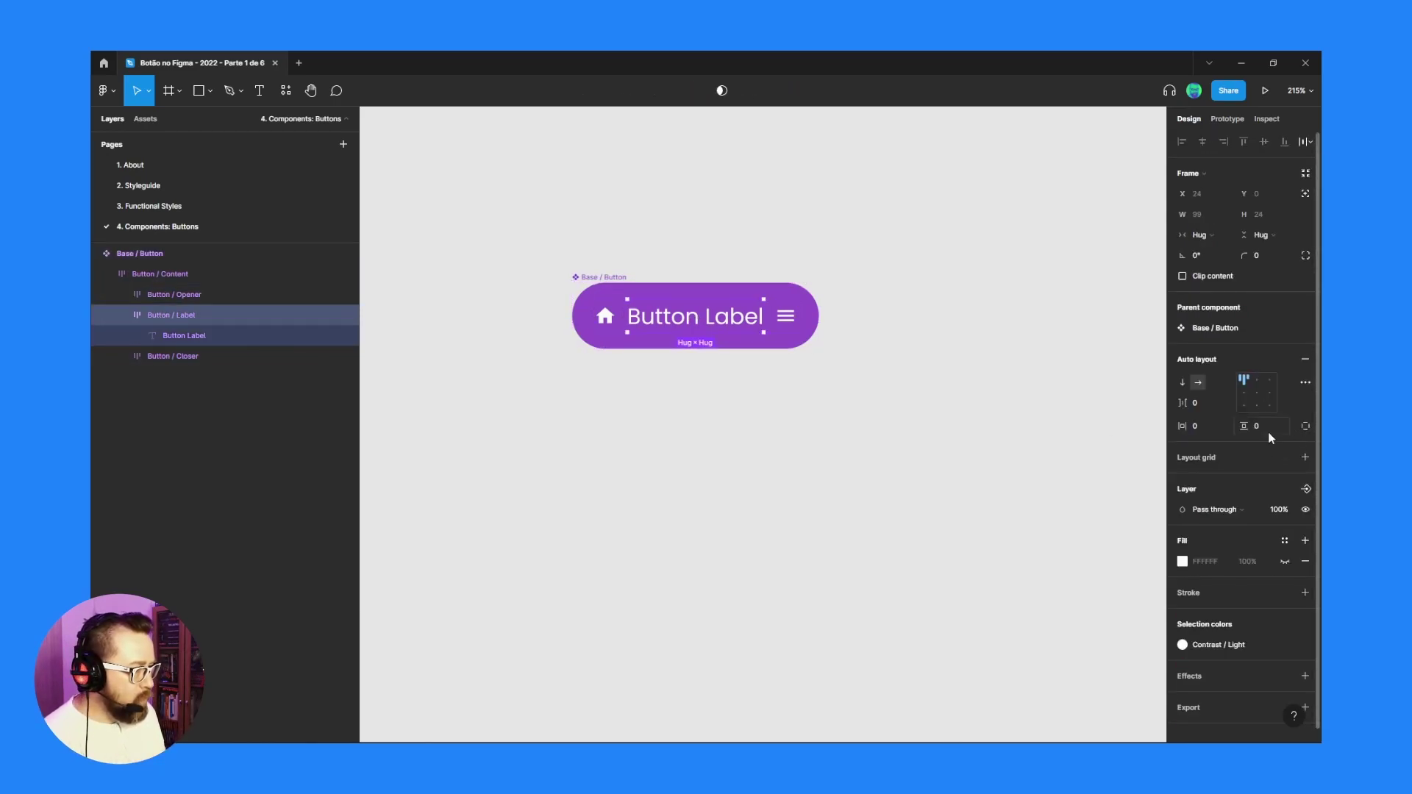
{"action": "left_click", "coordinate": [706, 265]}
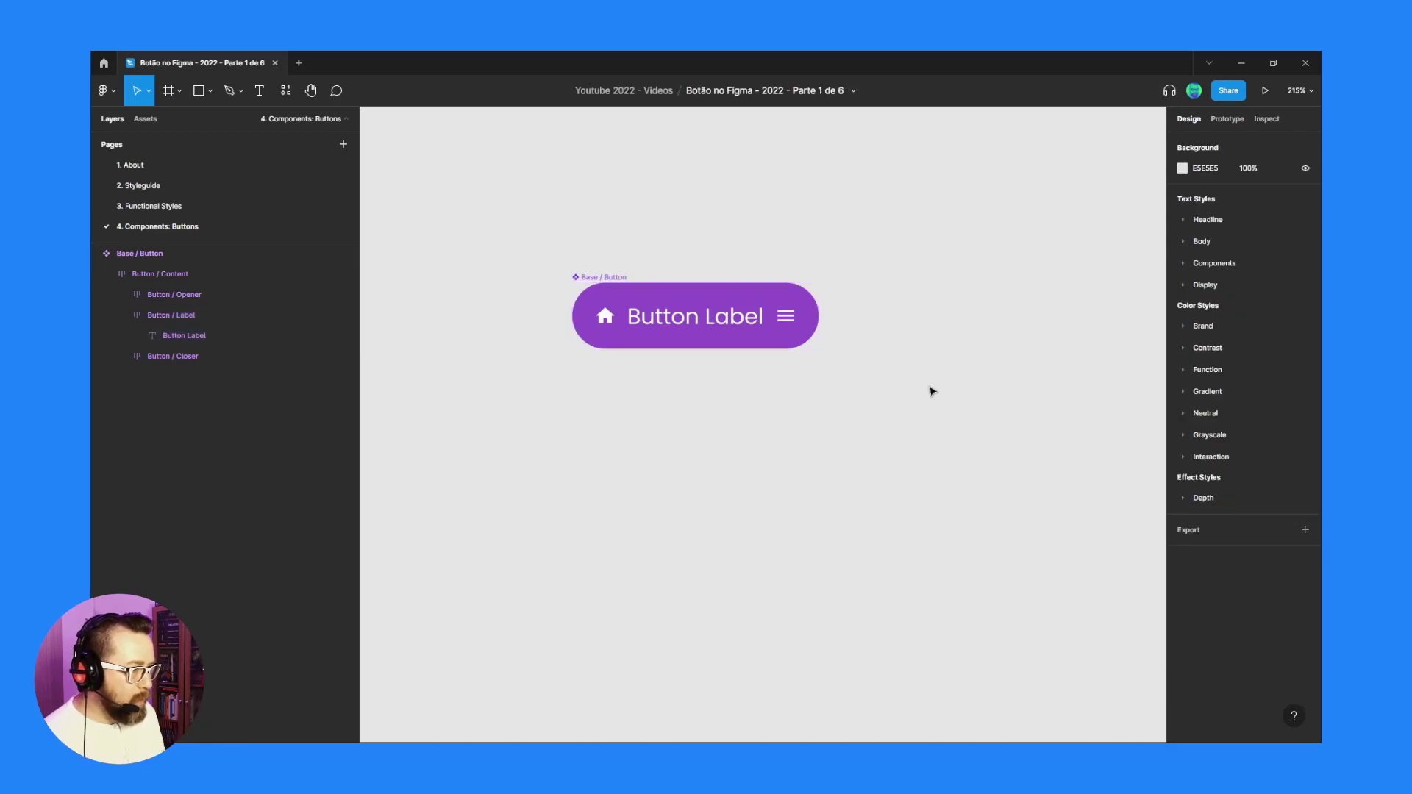
Place an instance of the Base / Button component directly below the original and set its Label property to "Oie".
{"action": "left_click", "coordinate": [611, 279]}
{"action": "left_click_drag", "start_coordinate": [611, 279], "coordinate": [657, 429]}
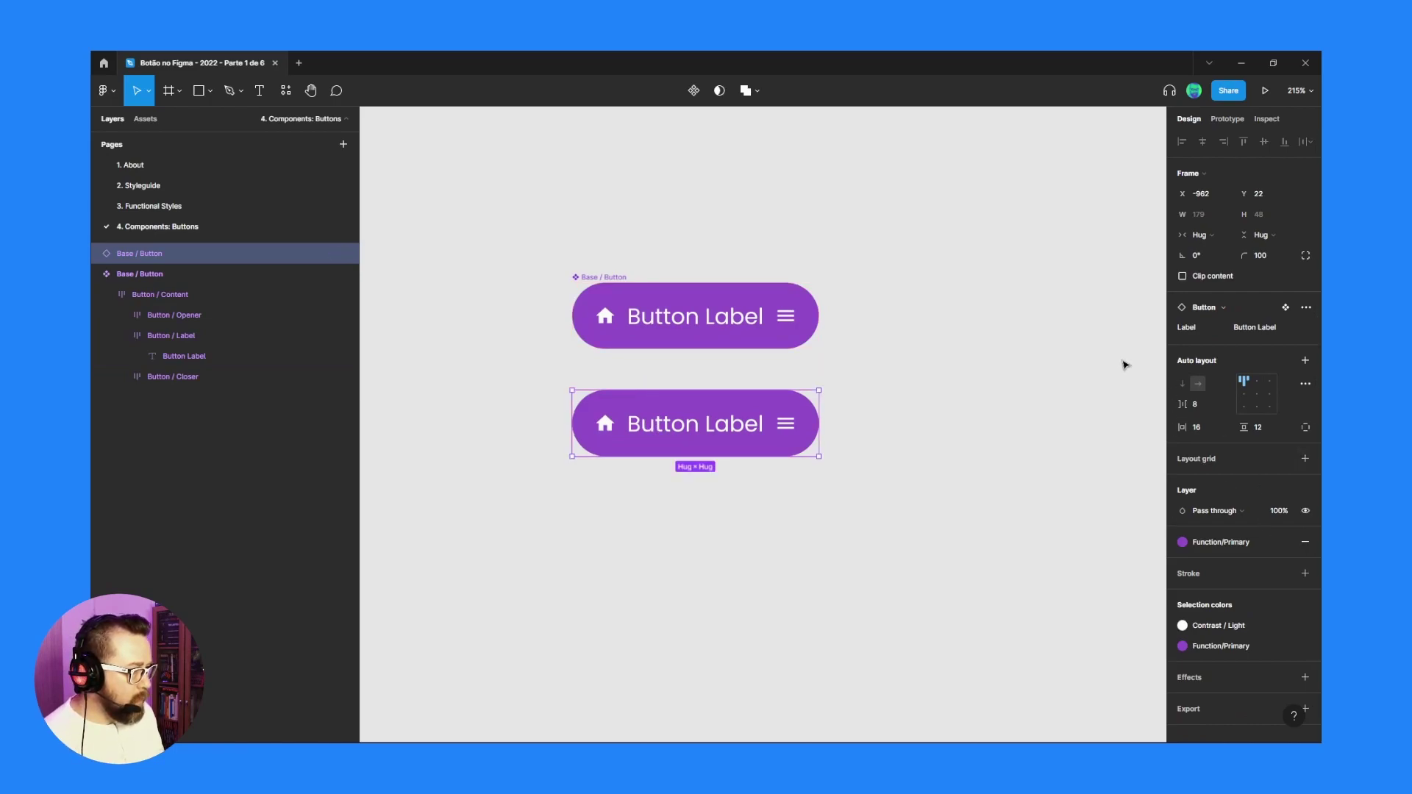
{"action": "left_click", "coordinate": [1277, 330]}
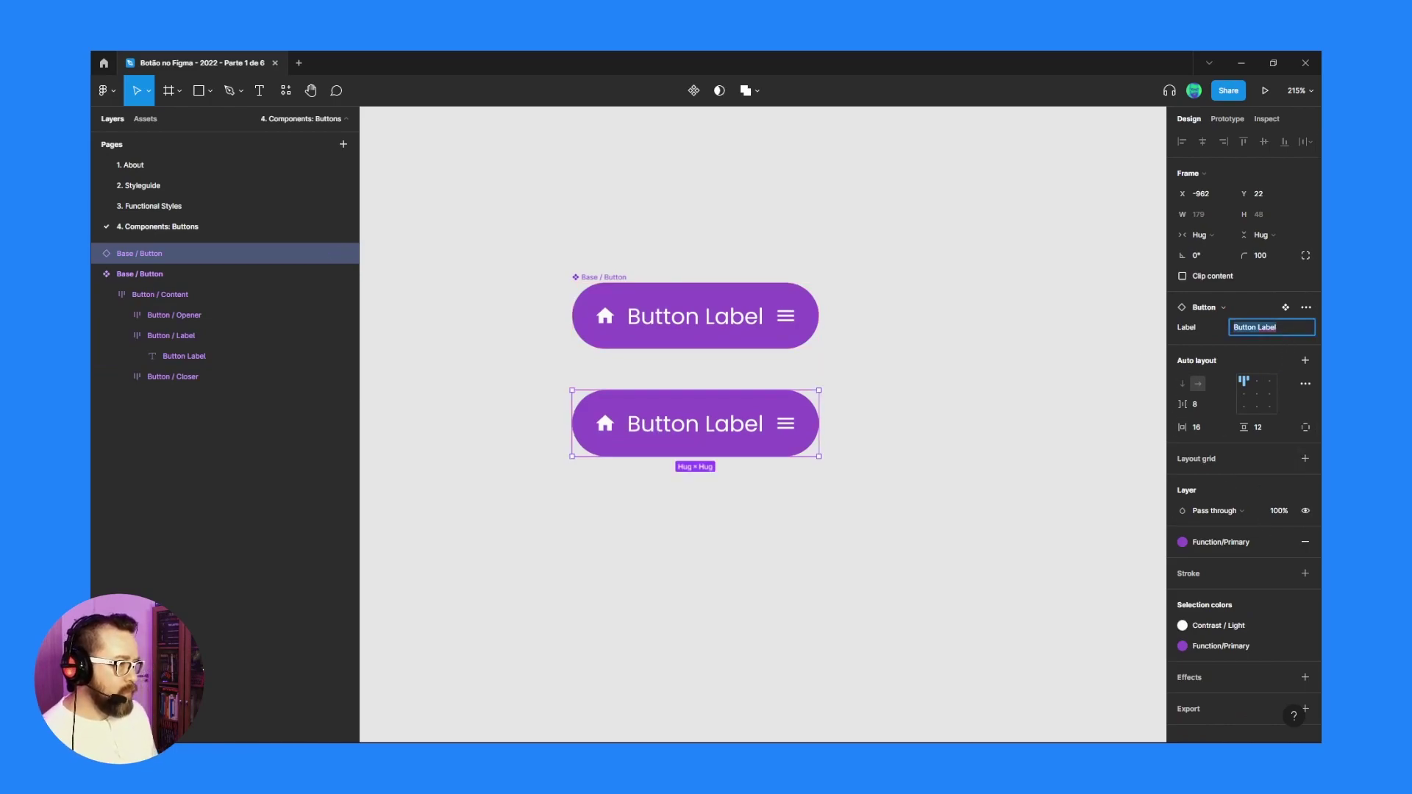
{"action": "type", "text": "o"}
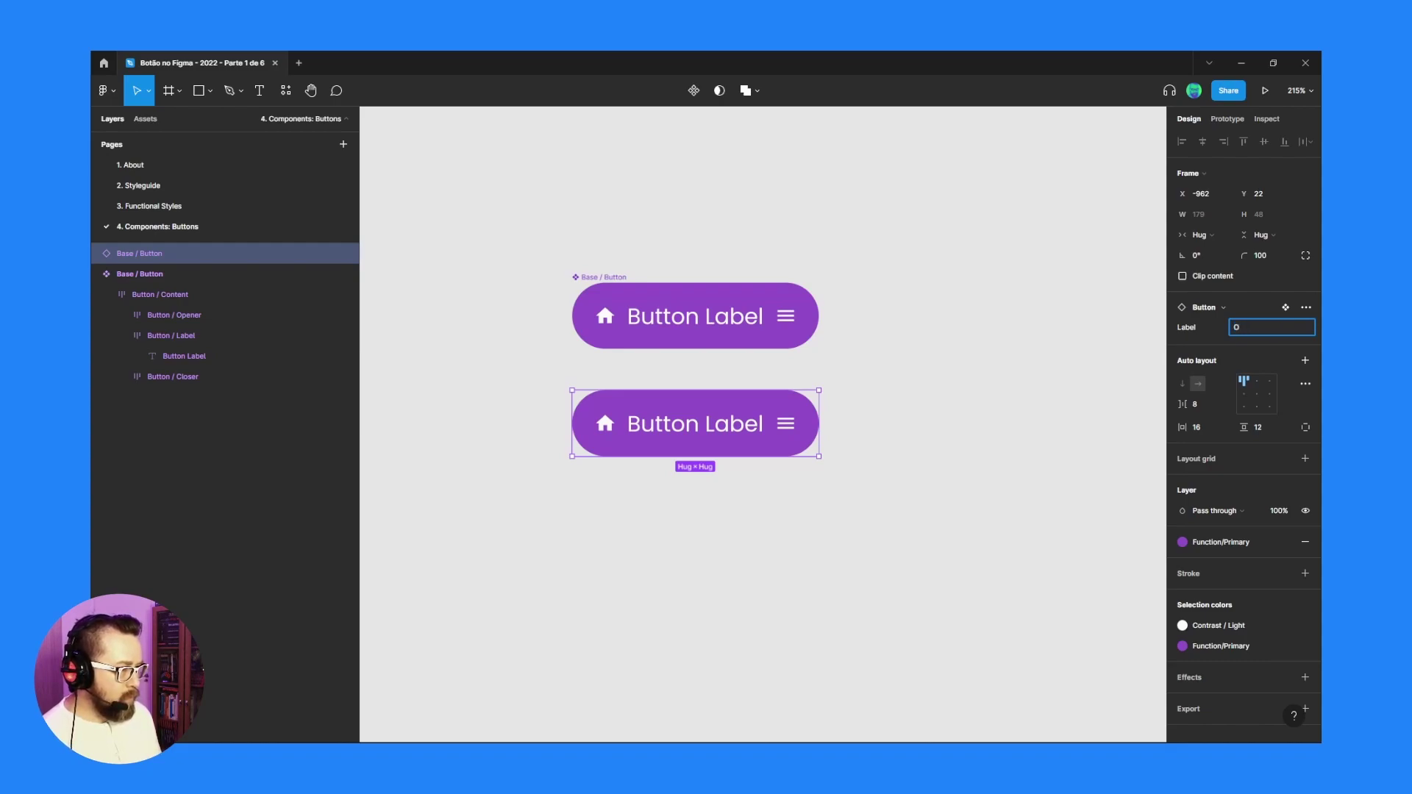
{"action": "key", "text": "Return"}
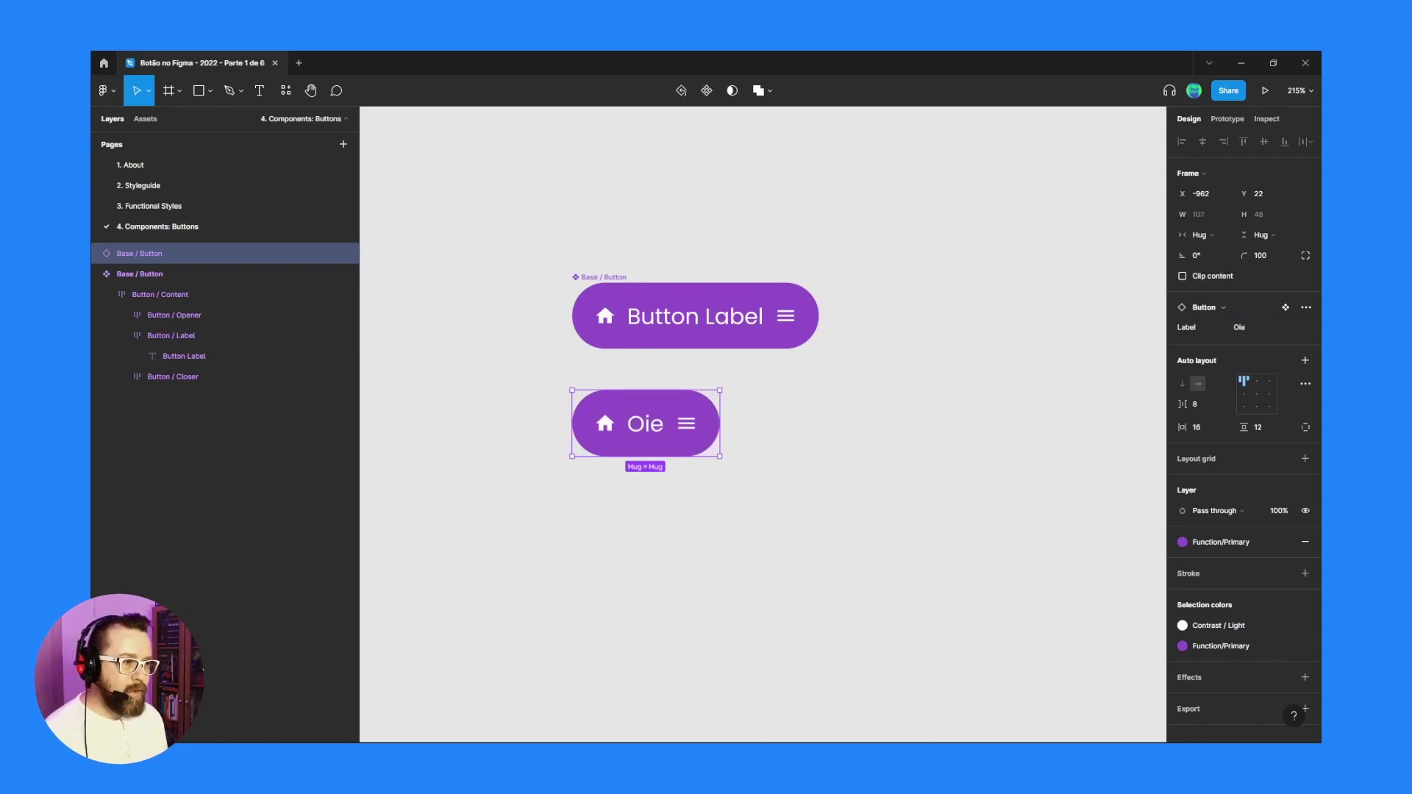
Change the Label property of the lower button instance to "Entrar".
{"action": "left_click", "coordinate": [1254, 329]}
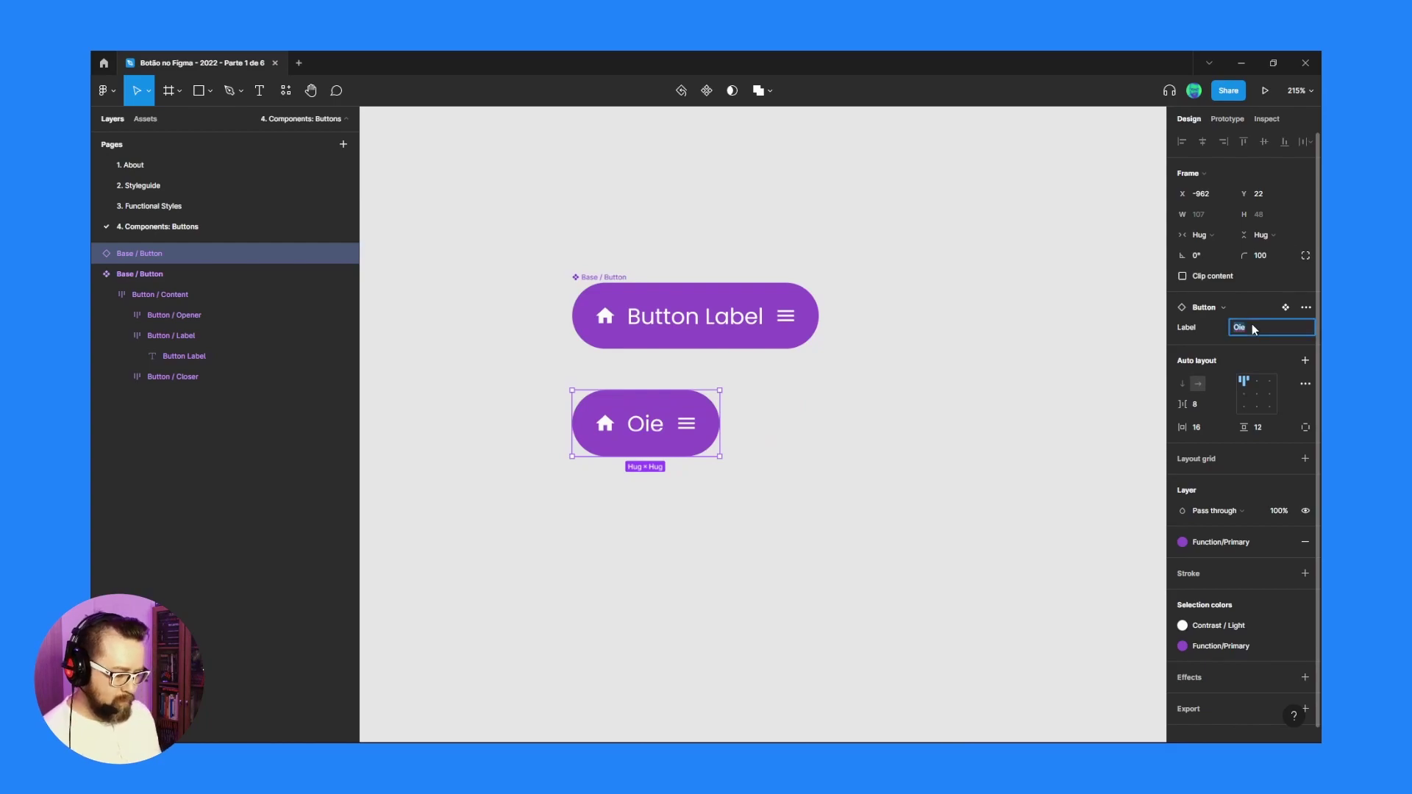
{"action": "type", "text": "Entra"}
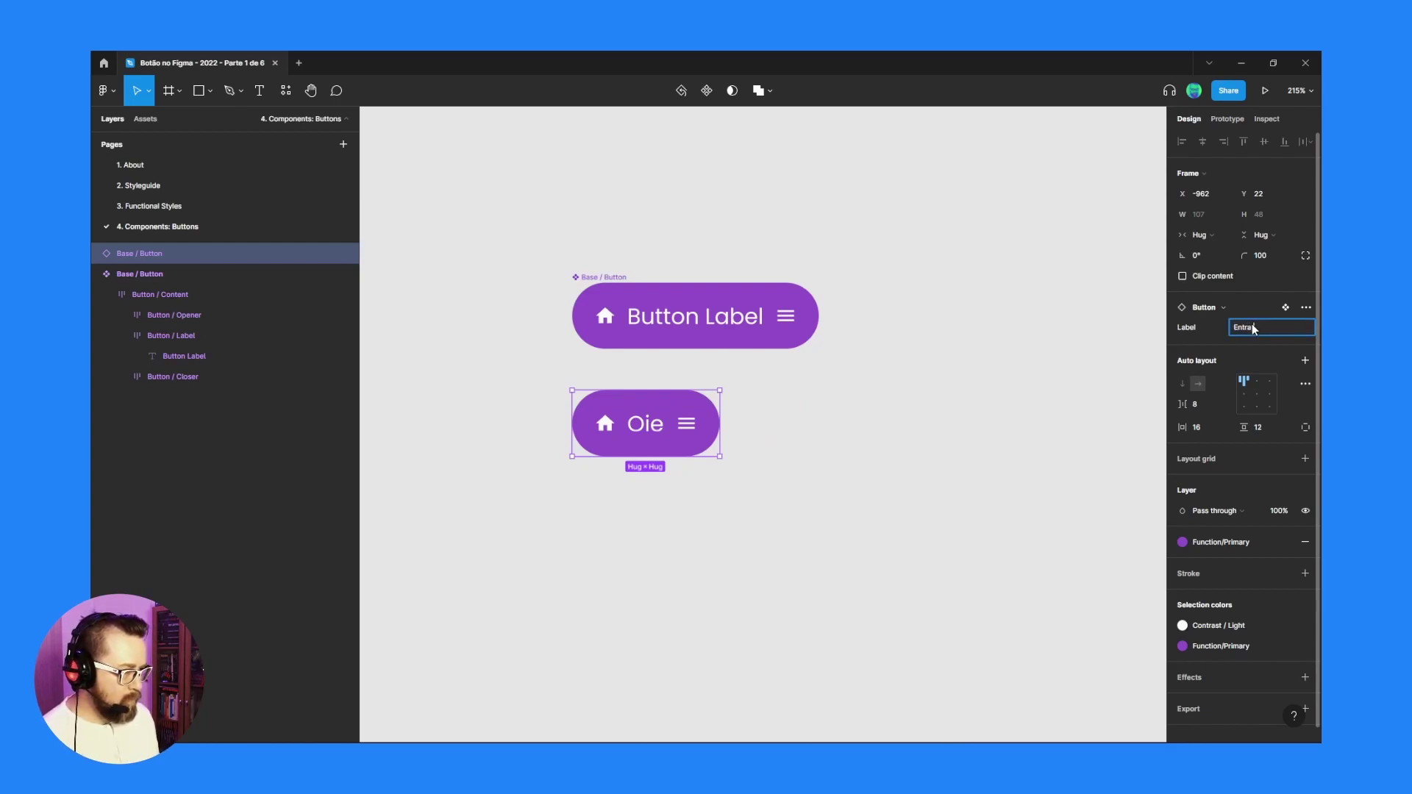
{"action": "type", "text": "r"}
{"action": "key", "text": "Return"}
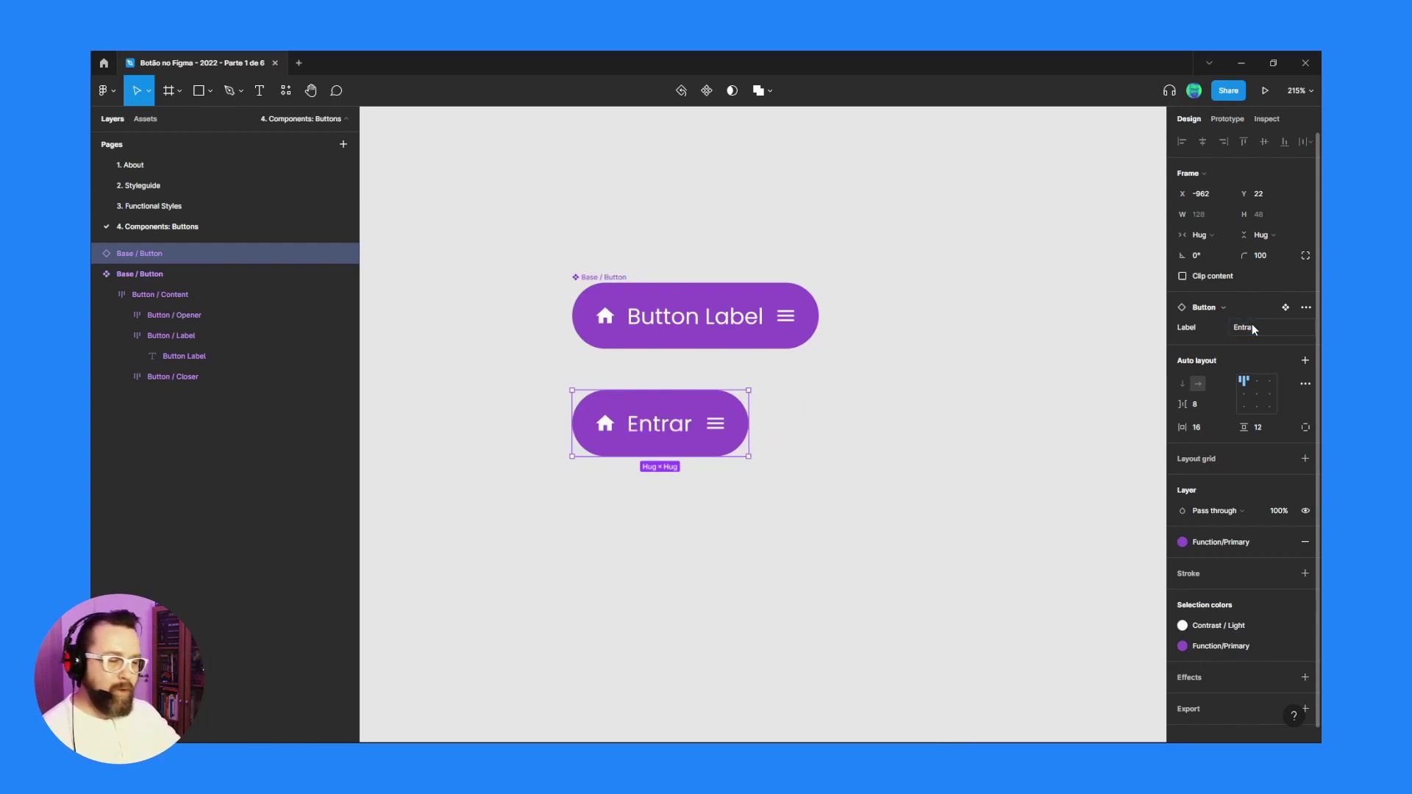
{"action": "left_click", "coordinate": [956, 391]}
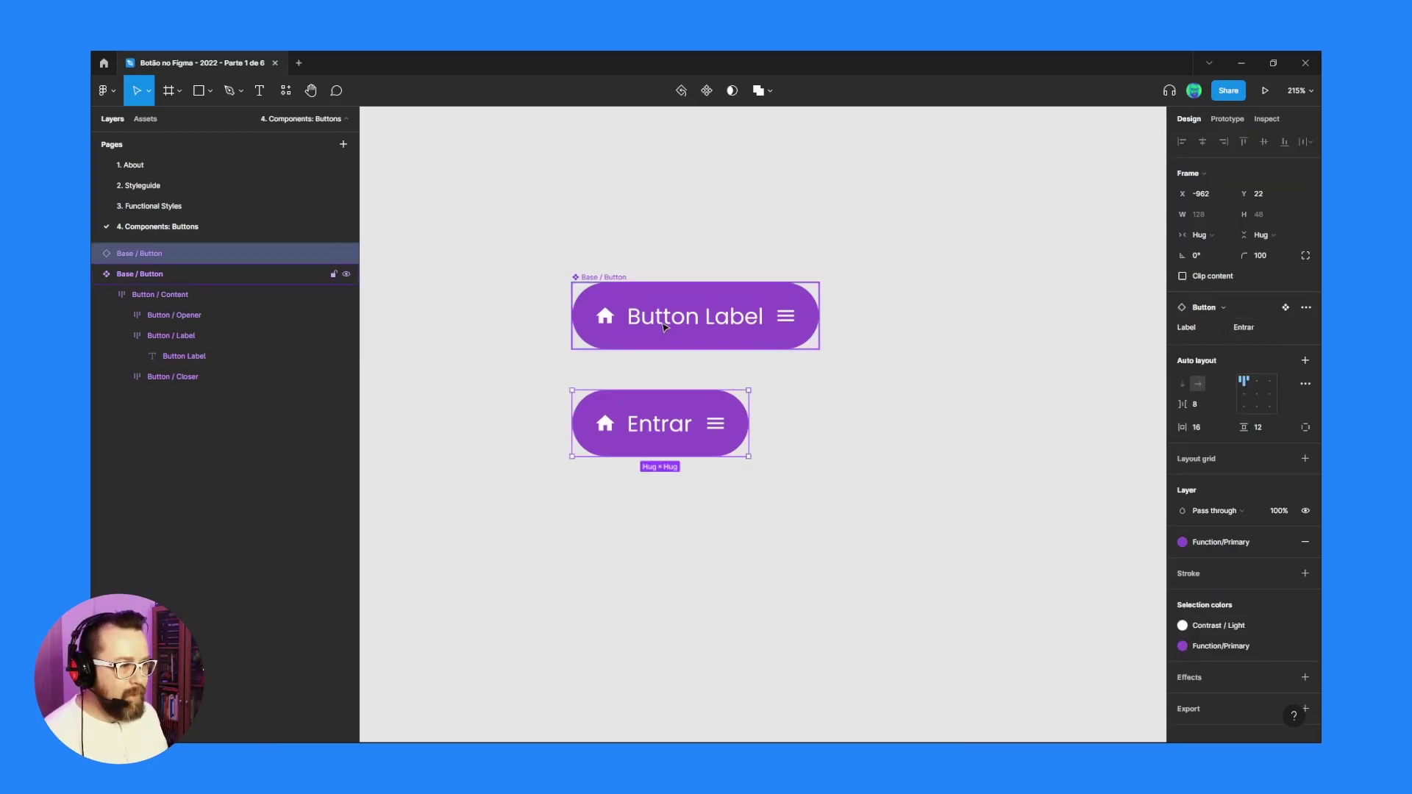
Delete the "Entrar" button instance from the canvas.
{"action": "left_click", "coordinate": [731, 500]}
{"action": "left_click", "coordinate": [639, 422]}
{"action": "key", "text": "Delete"}
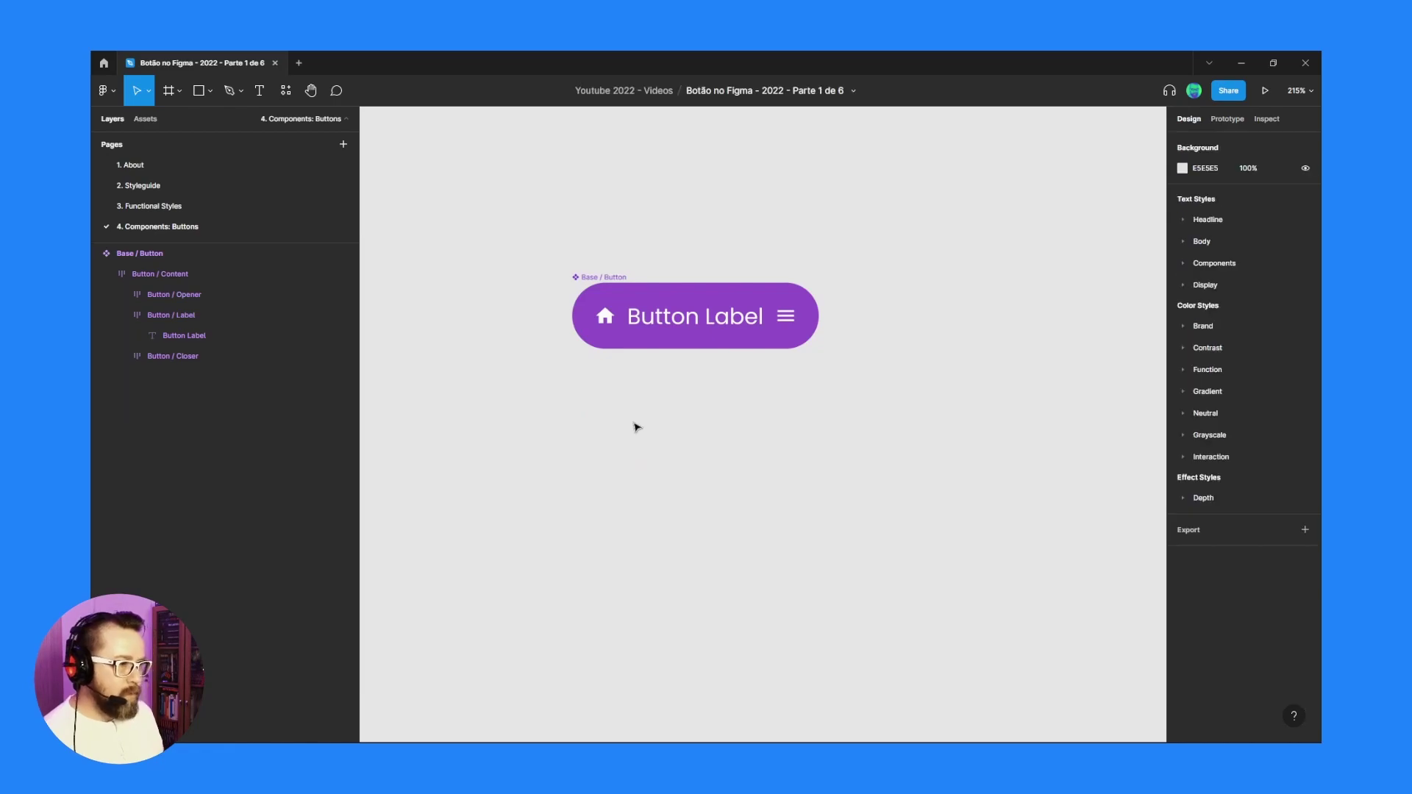
Link the visibility of the Button / Opener layer to the component's Opener boolean property.
{"action": "scroll", "coordinate": [726, 316], "scroll_direction": "up", "scroll_amount": 3}
{"action": "double_click", "coordinate": [517, 325]}
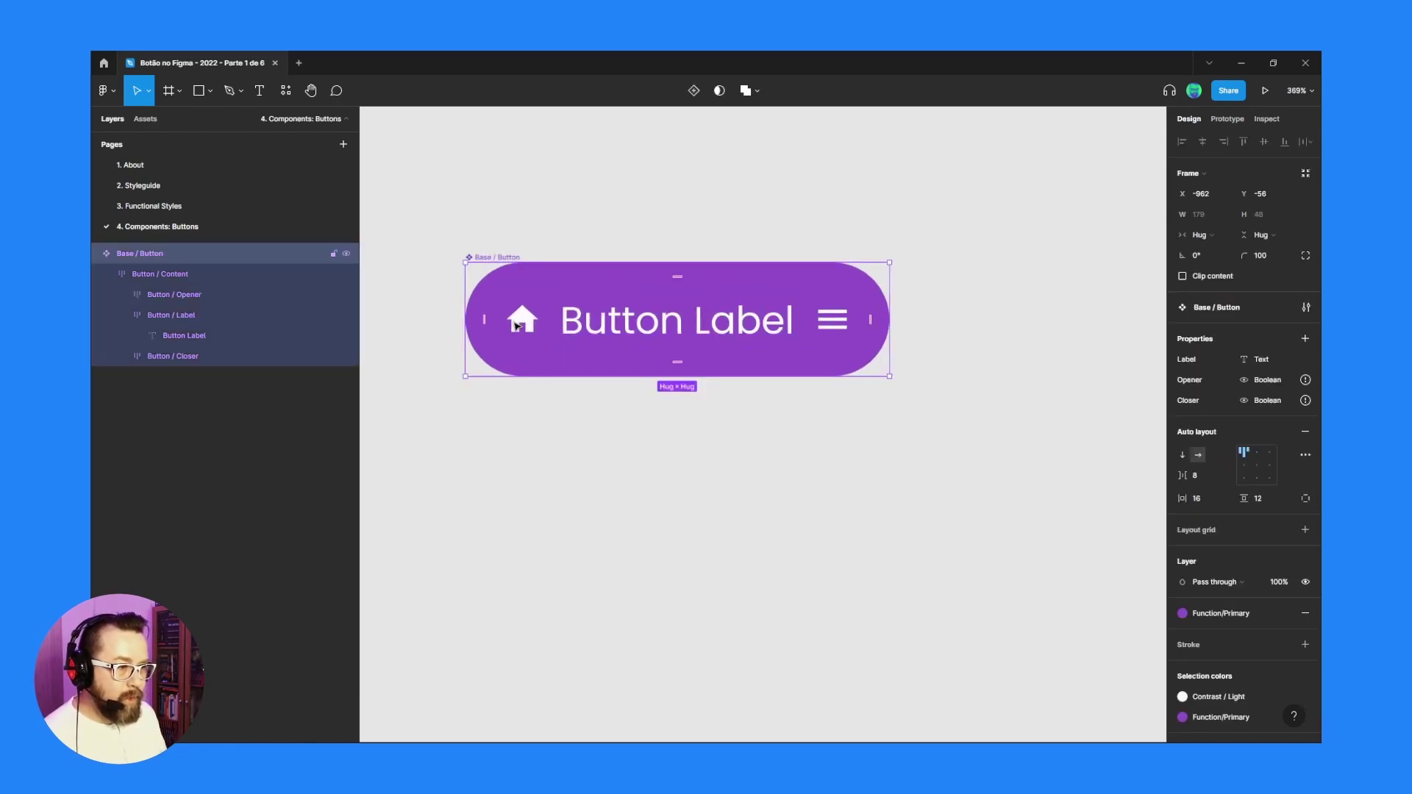
{"action": "left_click", "coordinate": [523, 325]}
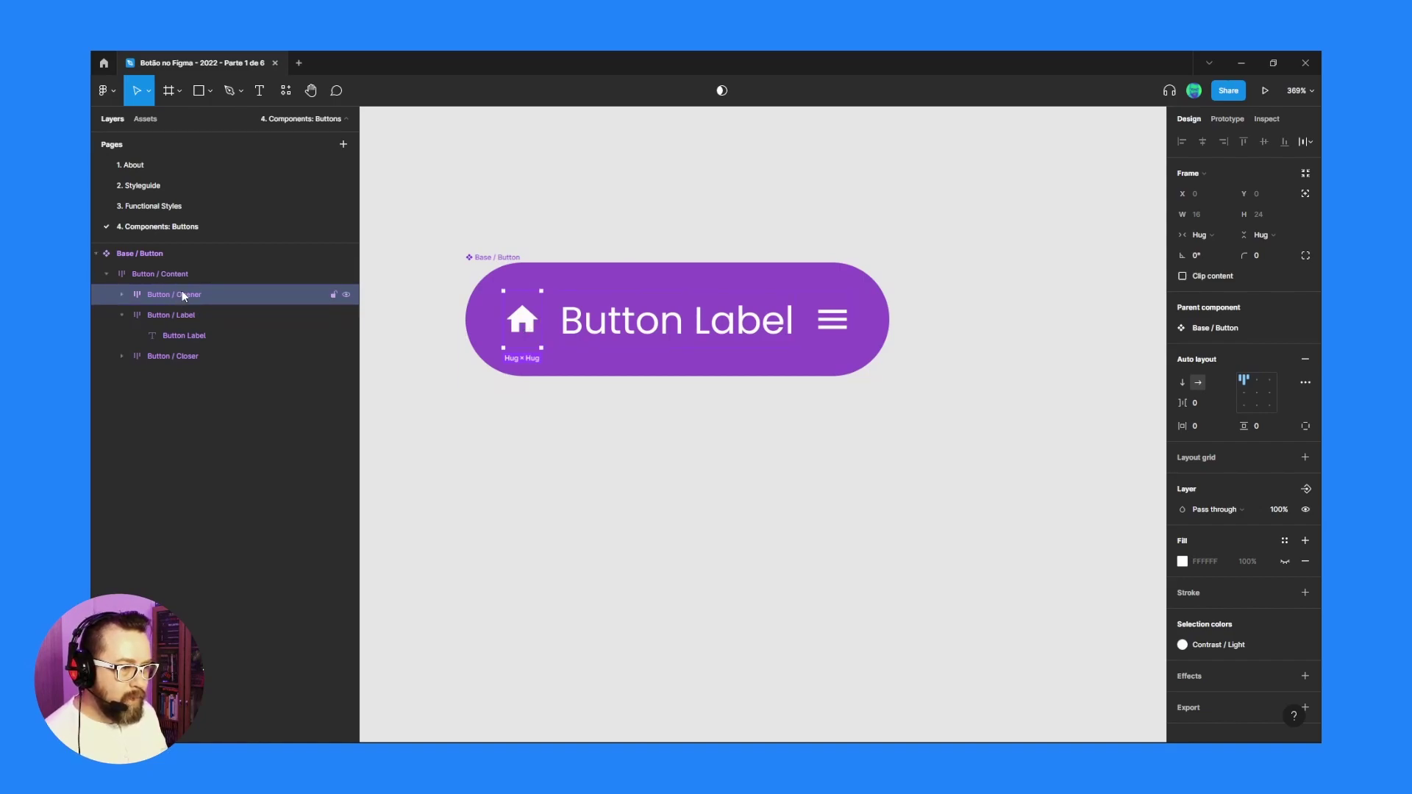
{"action": "scroll", "coordinate": [1304, 475], "scroll_direction": "down", "scroll_amount": 1}
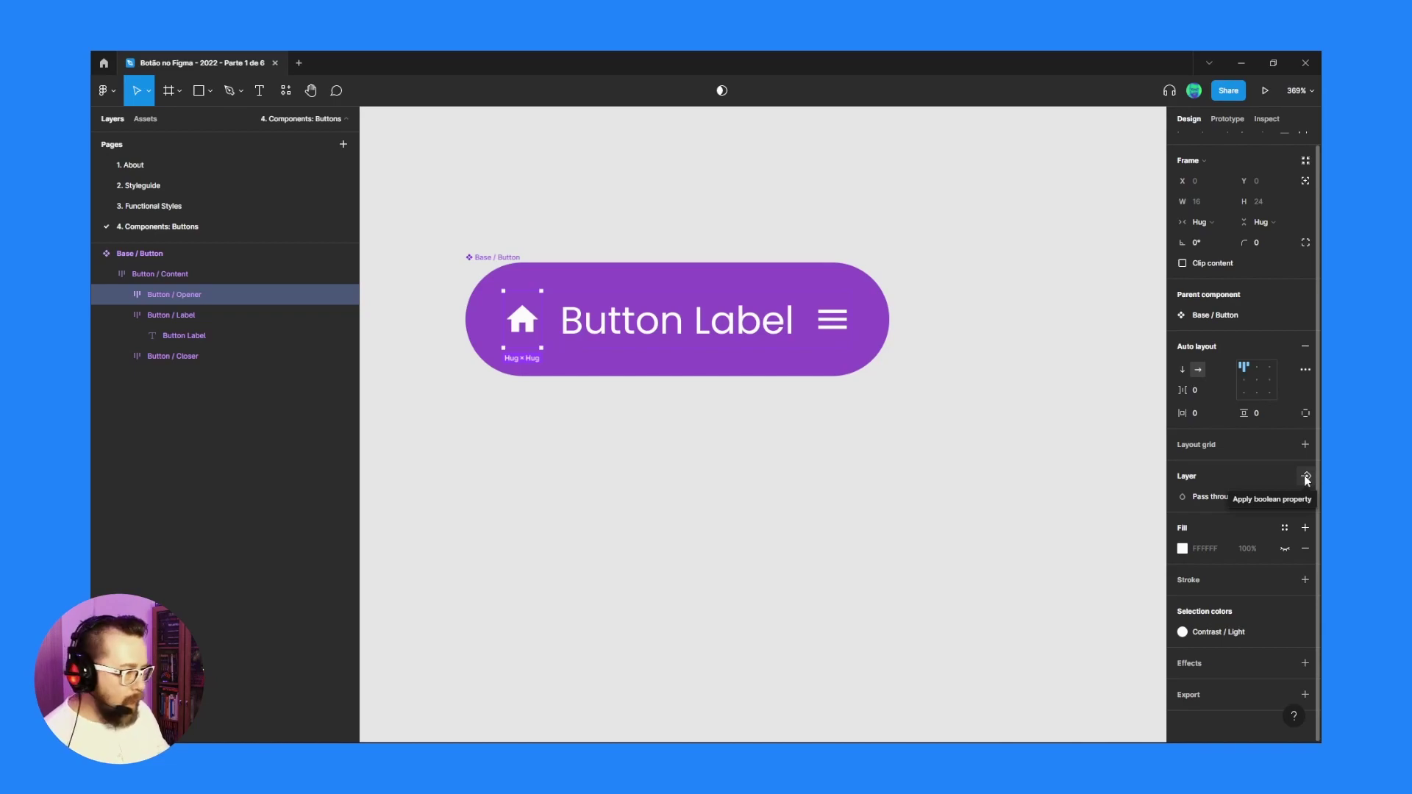
{"action": "left_click", "coordinate": [1305, 476]}
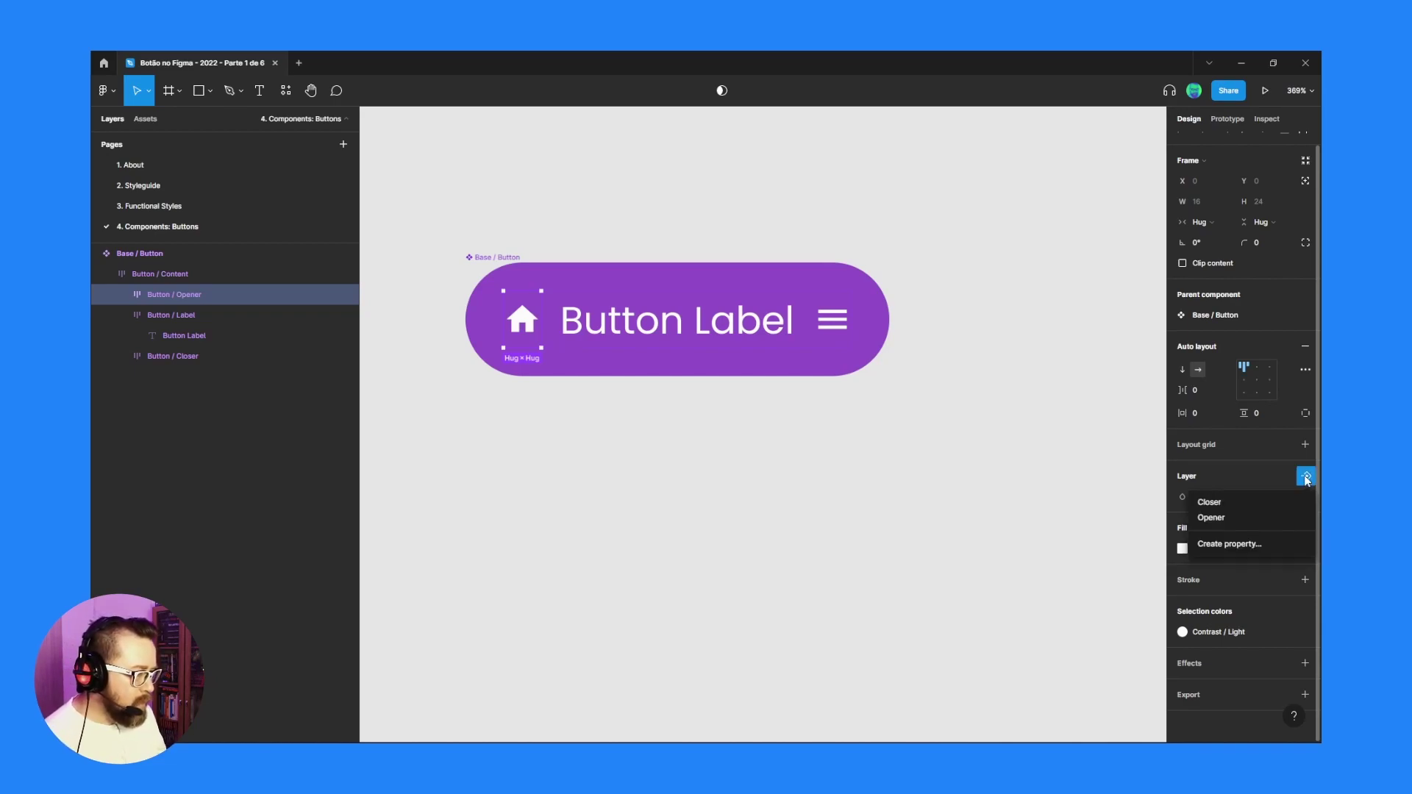
{"action": "left_click", "coordinate": [1228, 515]}
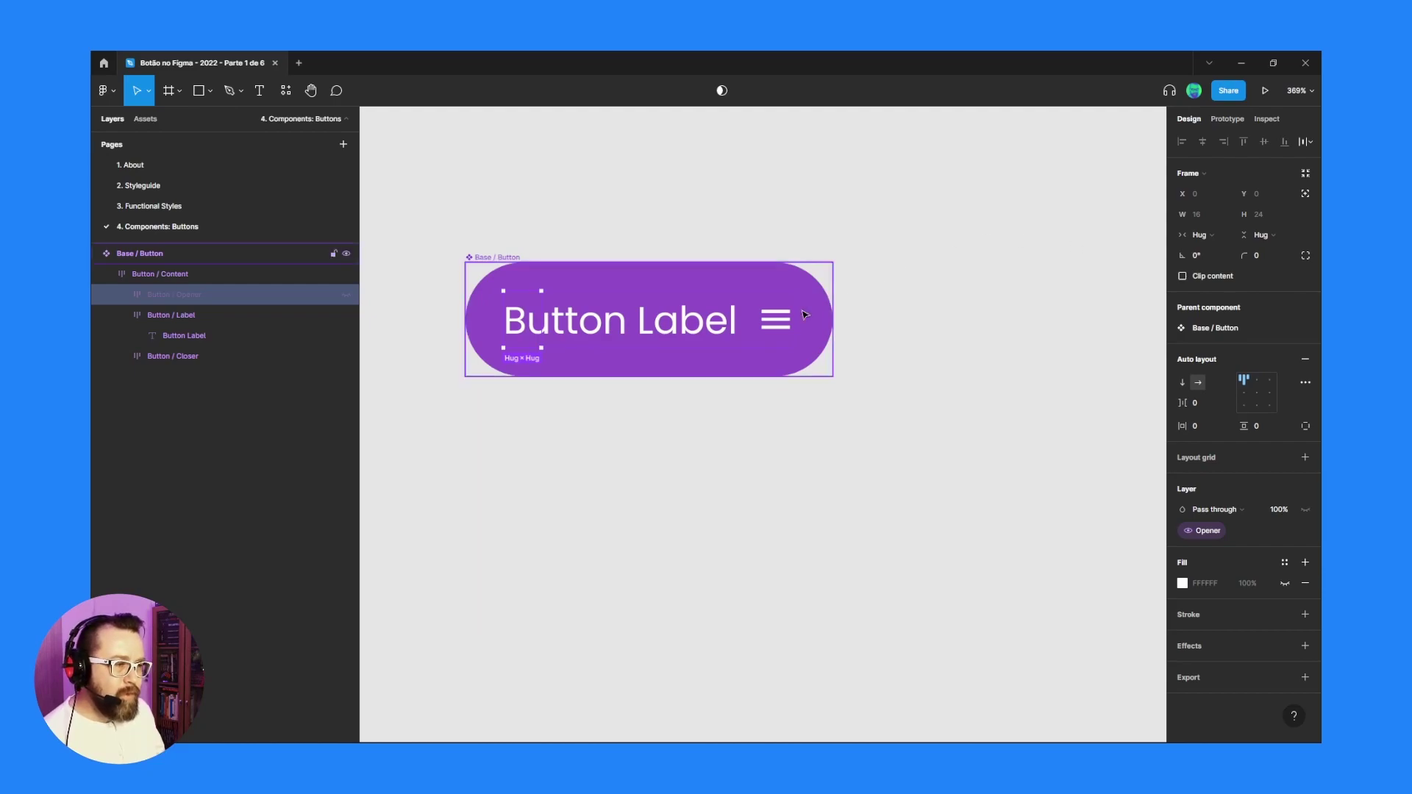
Link the visibility of the Button / Closer layer to the component's Closer boolean property.
{"action": "left_click", "coordinate": [778, 335]}
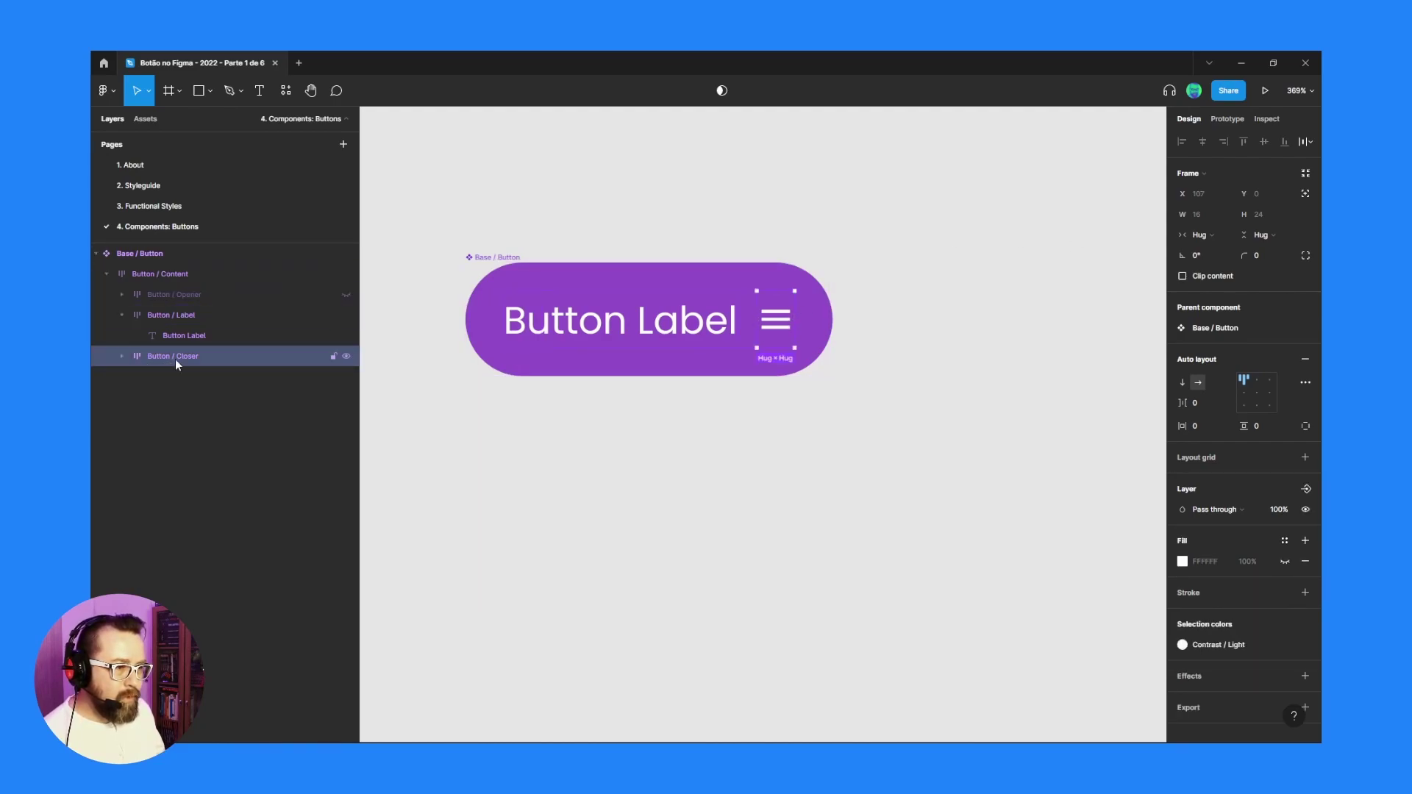
{"action": "left_click", "coordinate": [1305, 489]}
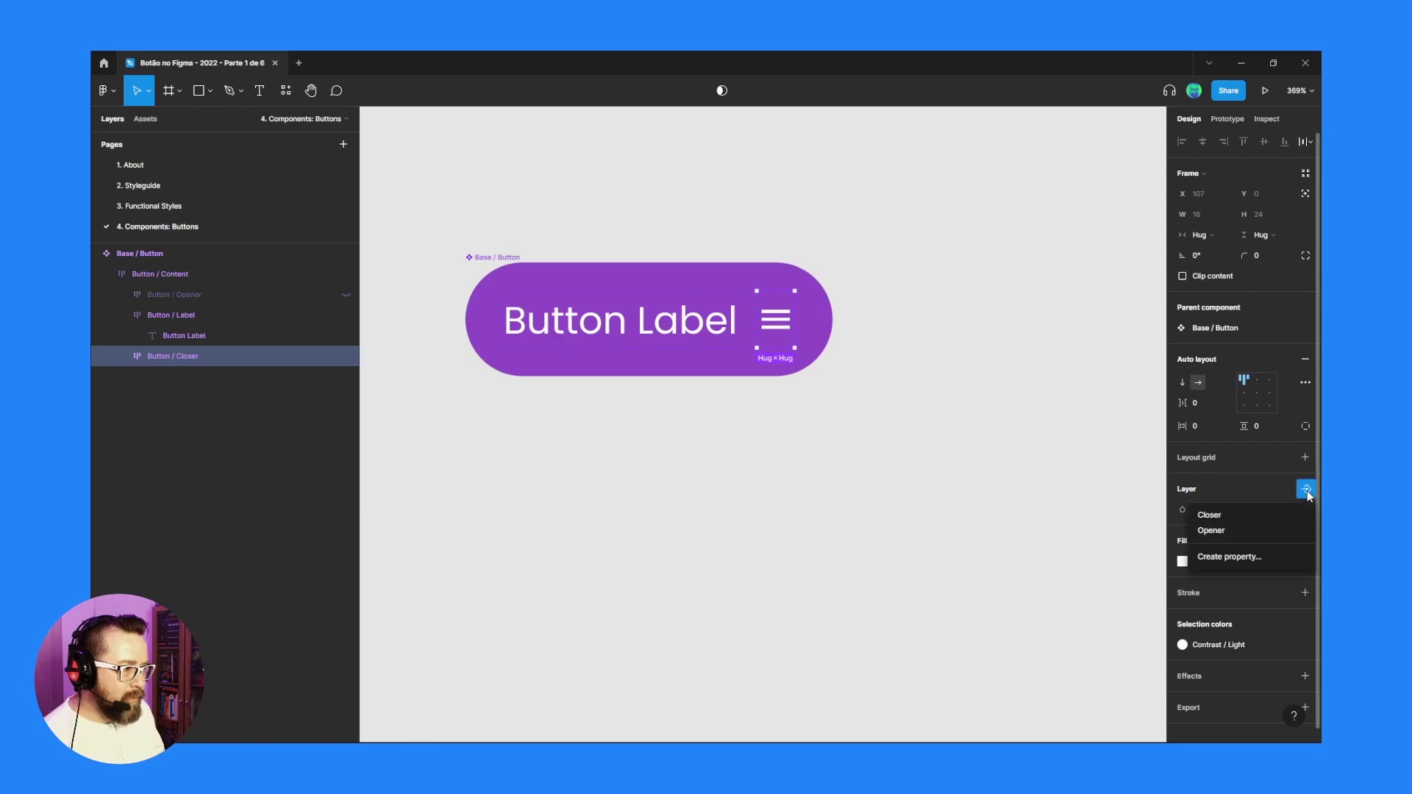
{"action": "left_click", "coordinate": [1227, 515]}
Duplicate the Base / Button component as an instance directly below it and select the whole instance.
{"action": "left_click", "coordinate": [497, 259]}
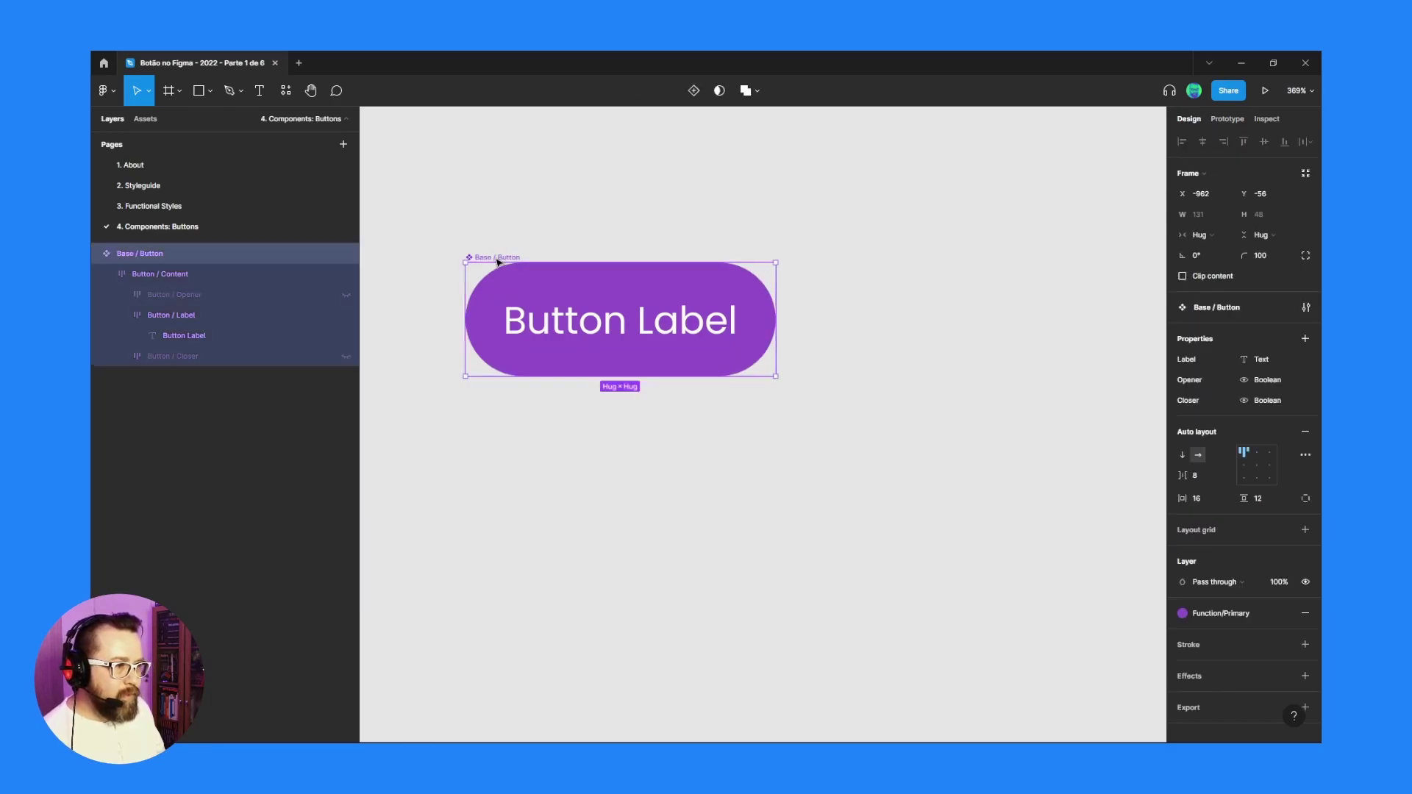
{"action": "left_click_drag", "start_coordinate": [497, 258], "coordinate": [611, 370]}
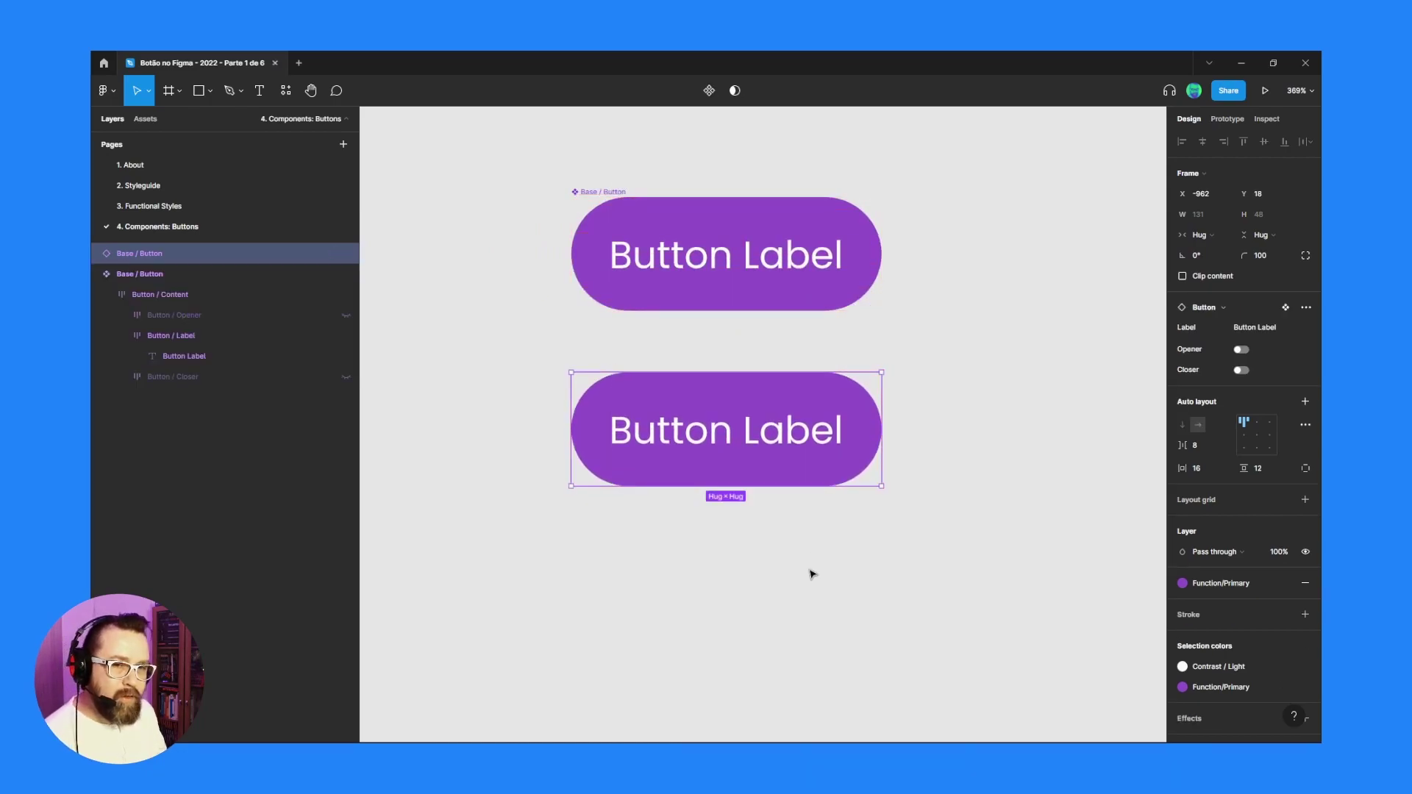
{"action": "double_click", "coordinate": [670, 445]}
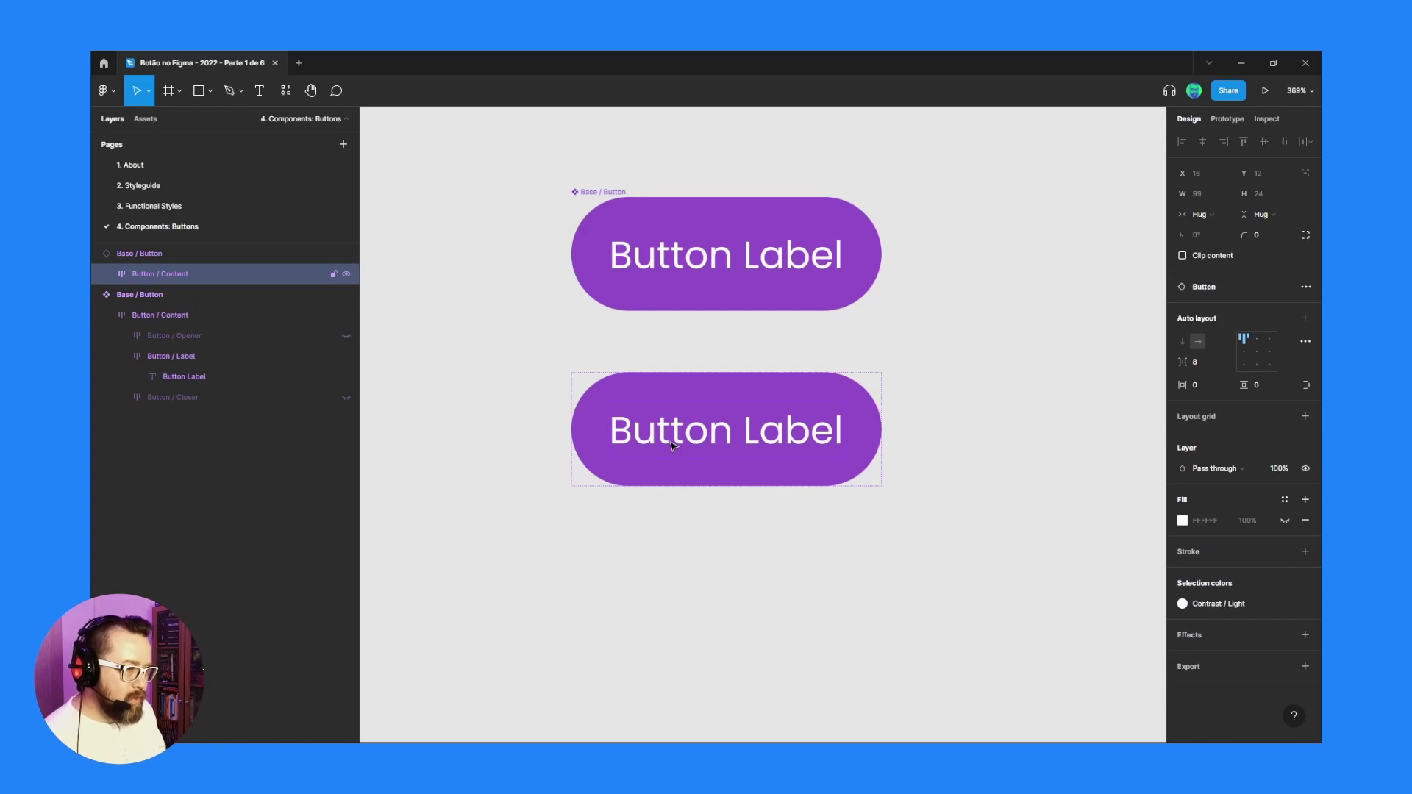
{"action": "left_click", "coordinate": [719, 350]}
{"action": "left_click", "coordinate": [818, 428]}
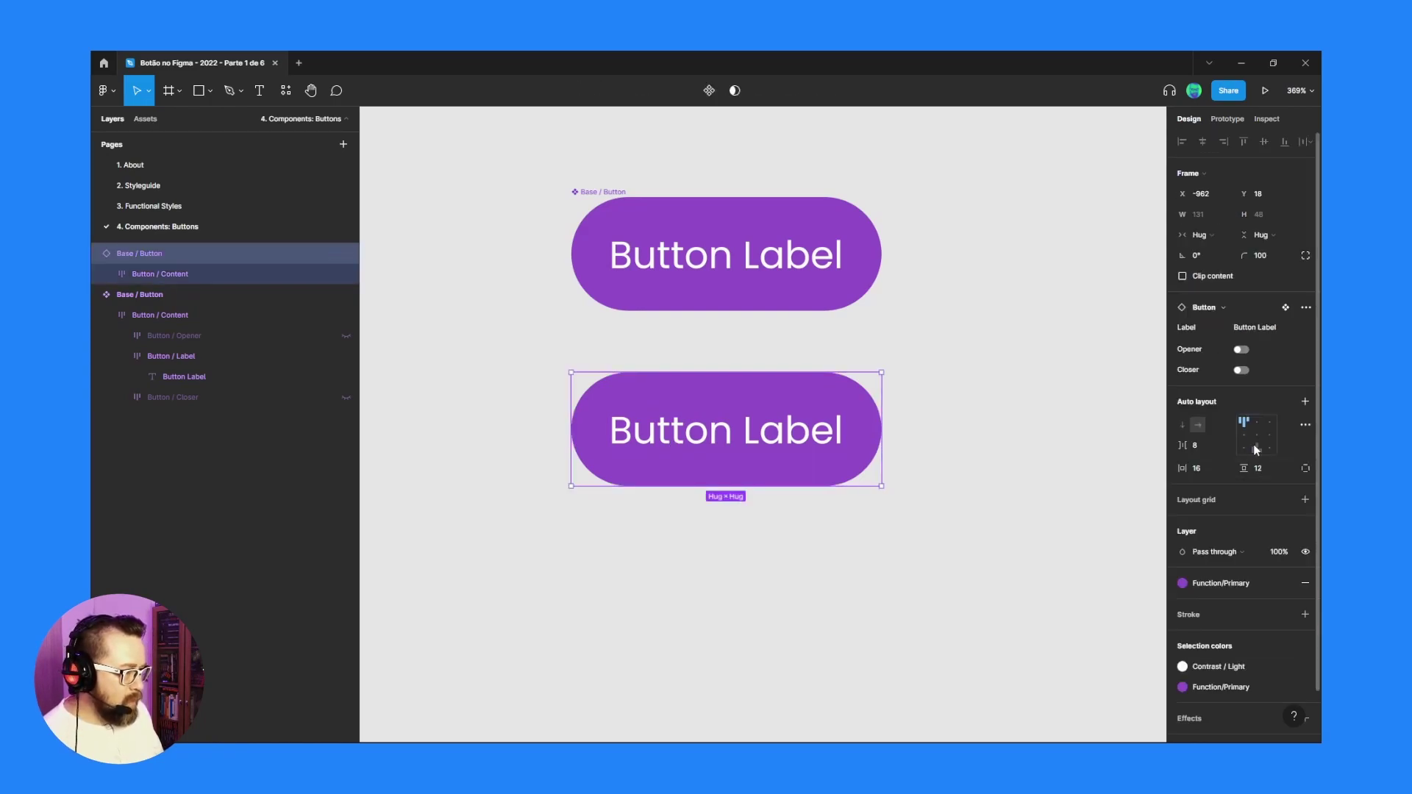
Test the instance's Opener and Closer properties by switching both on and off again.
{"action": "left_click", "coordinate": [1241, 349]}
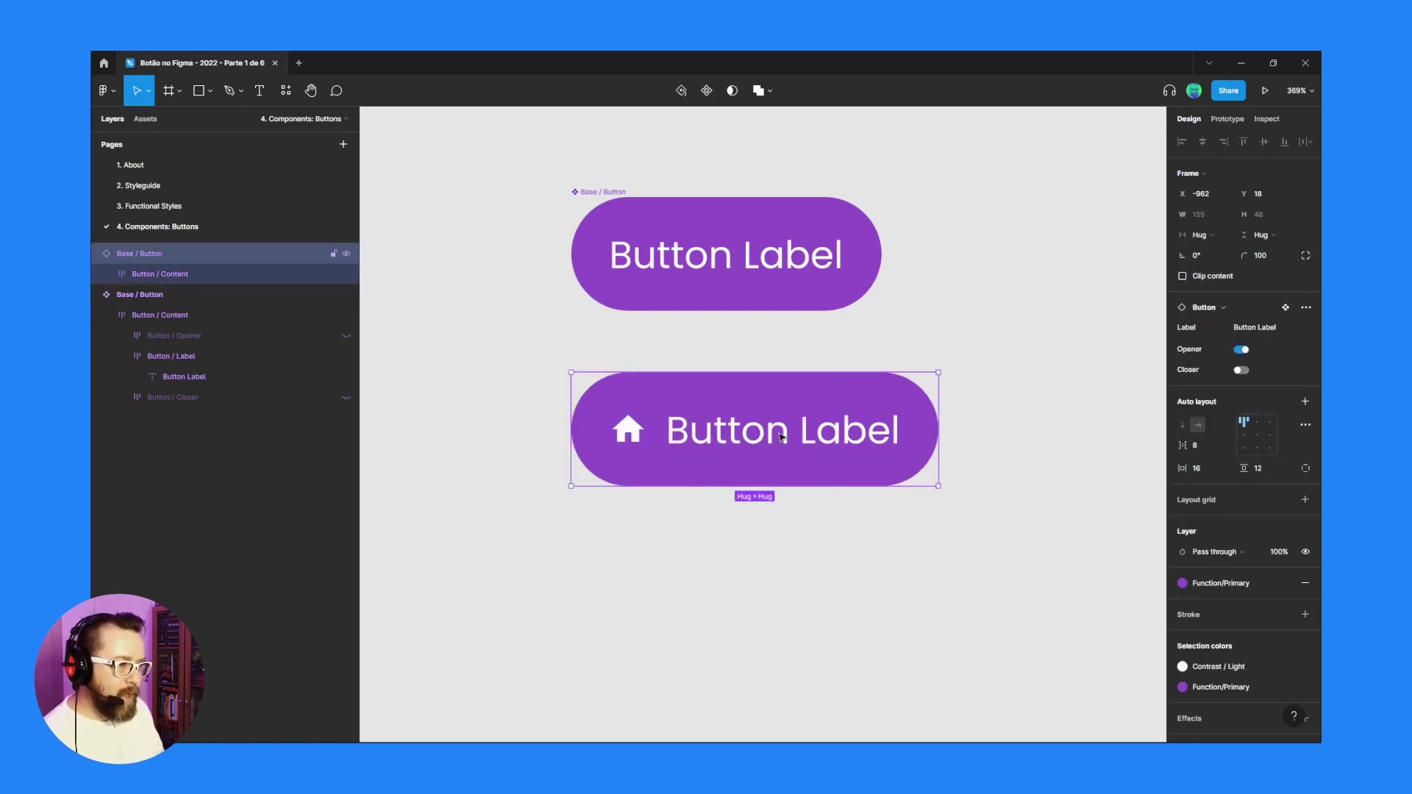
{"action": "left_click", "coordinate": [1241, 370]}
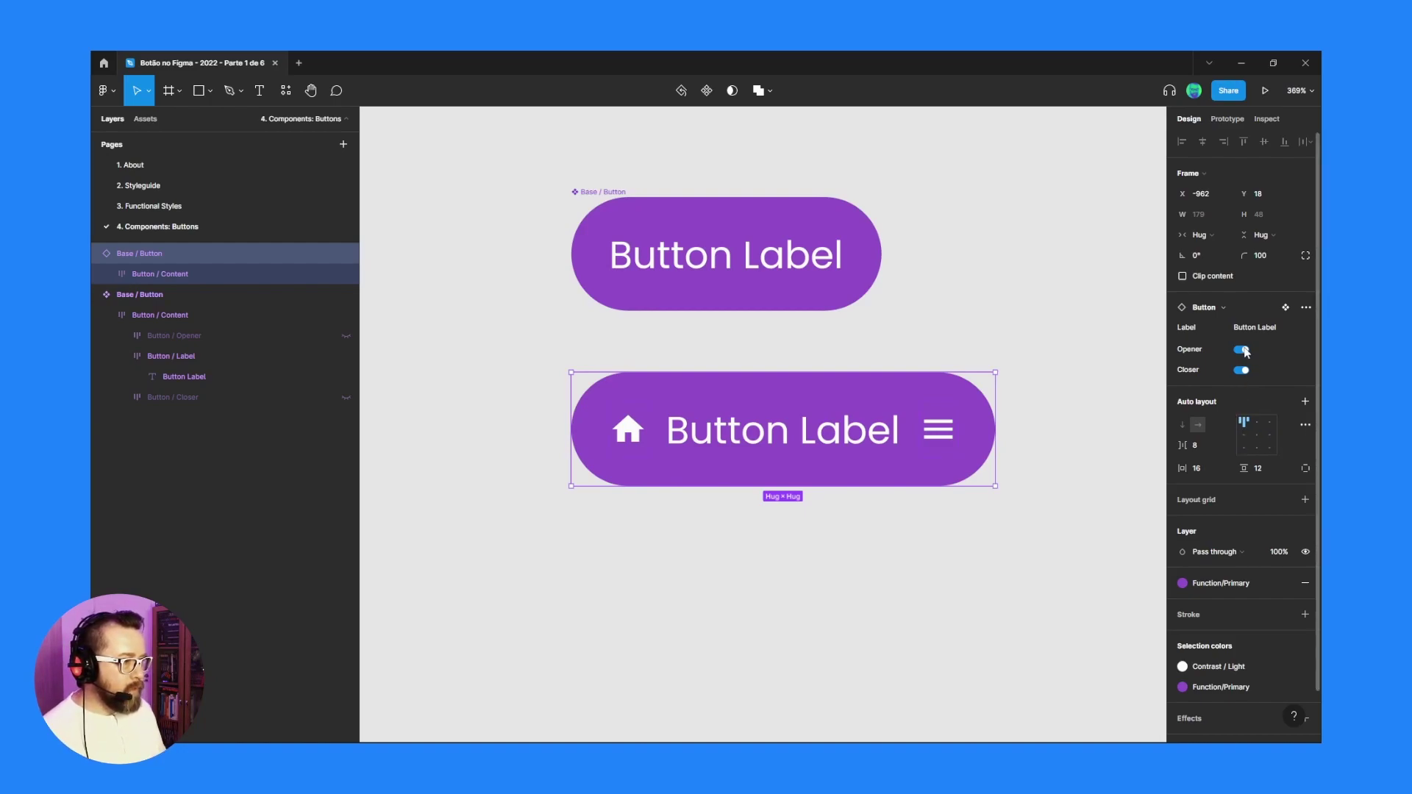
{"action": "left_click", "coordinate": [1243, 350]}
{"action": "left_click", "coordinate": [1242, 370]}
Set the test instance's Label property to "Entrar", and delete the instance from the canvas.
{"action": "left_click", "coordinate": [1273, 329]}
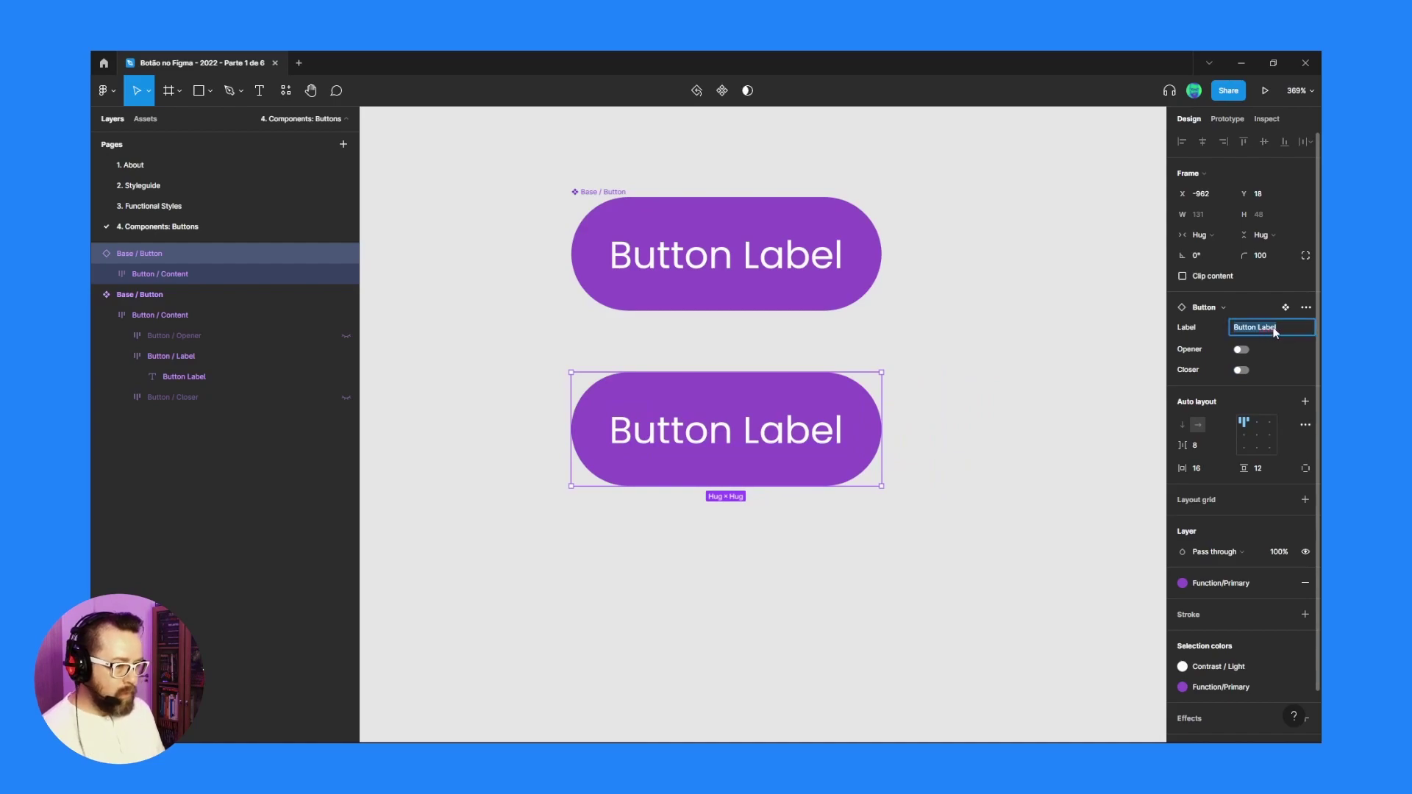
{"action": "key", "text": "BackSpace"}
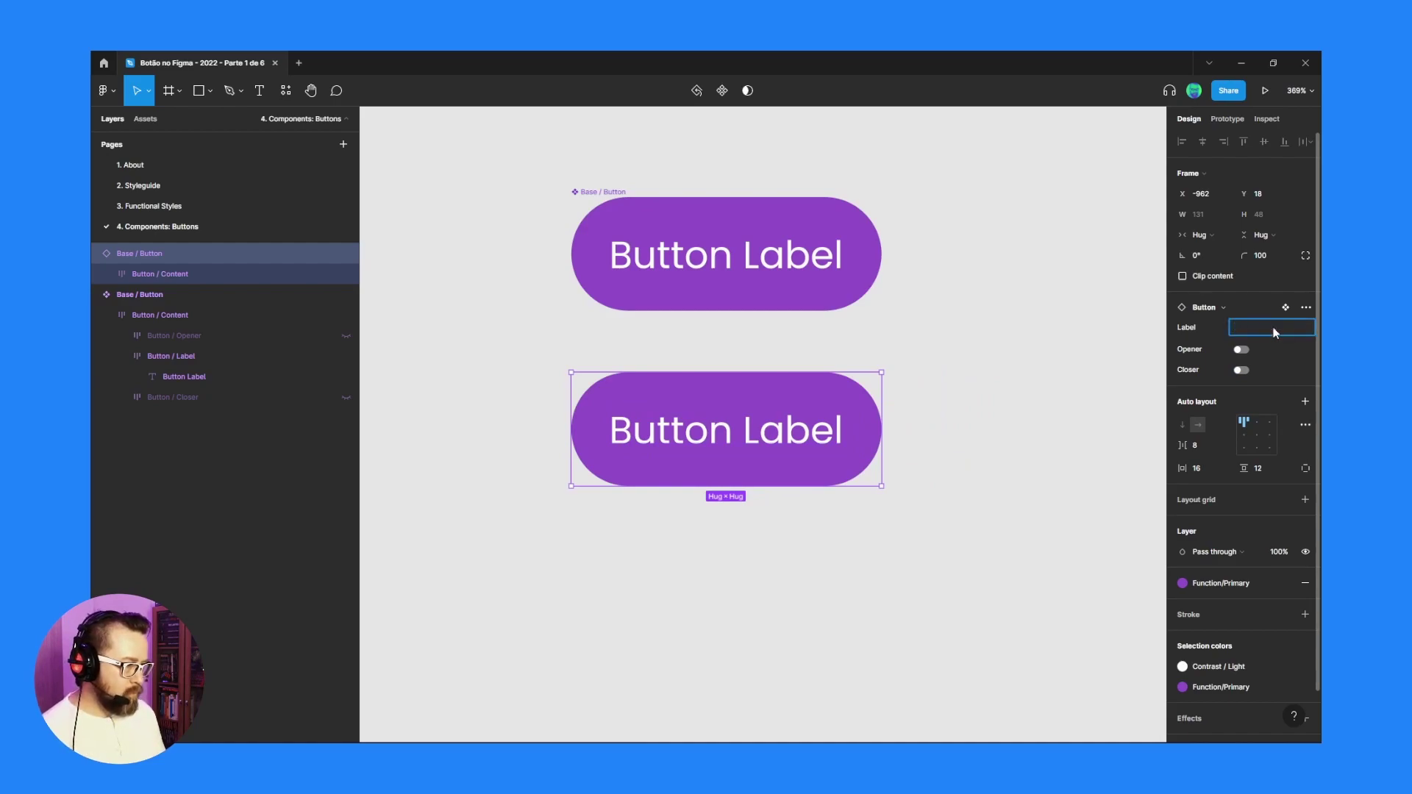
{"action": "type", "text": "Entrar"}
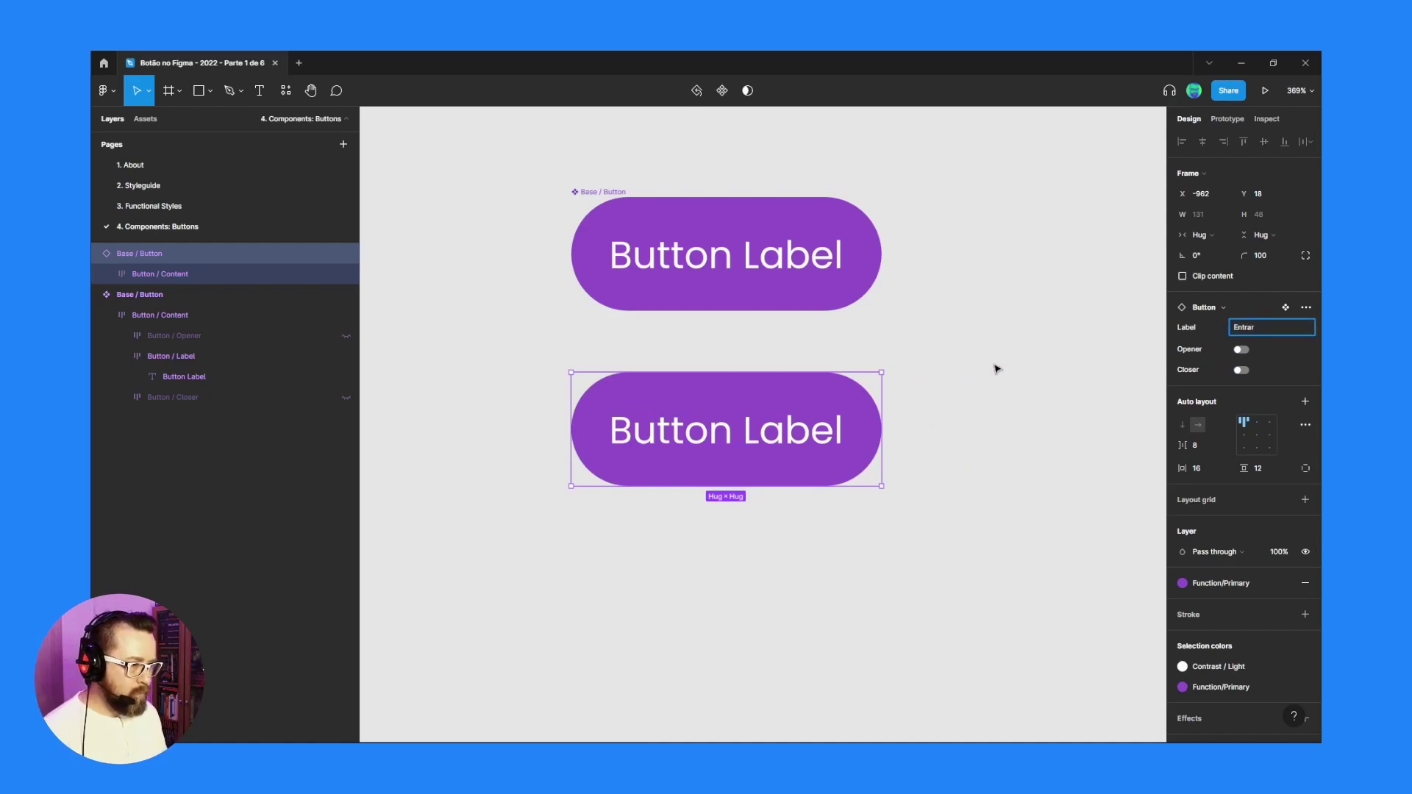
{"action": "left_click", "coordinate": [1039, 370]}
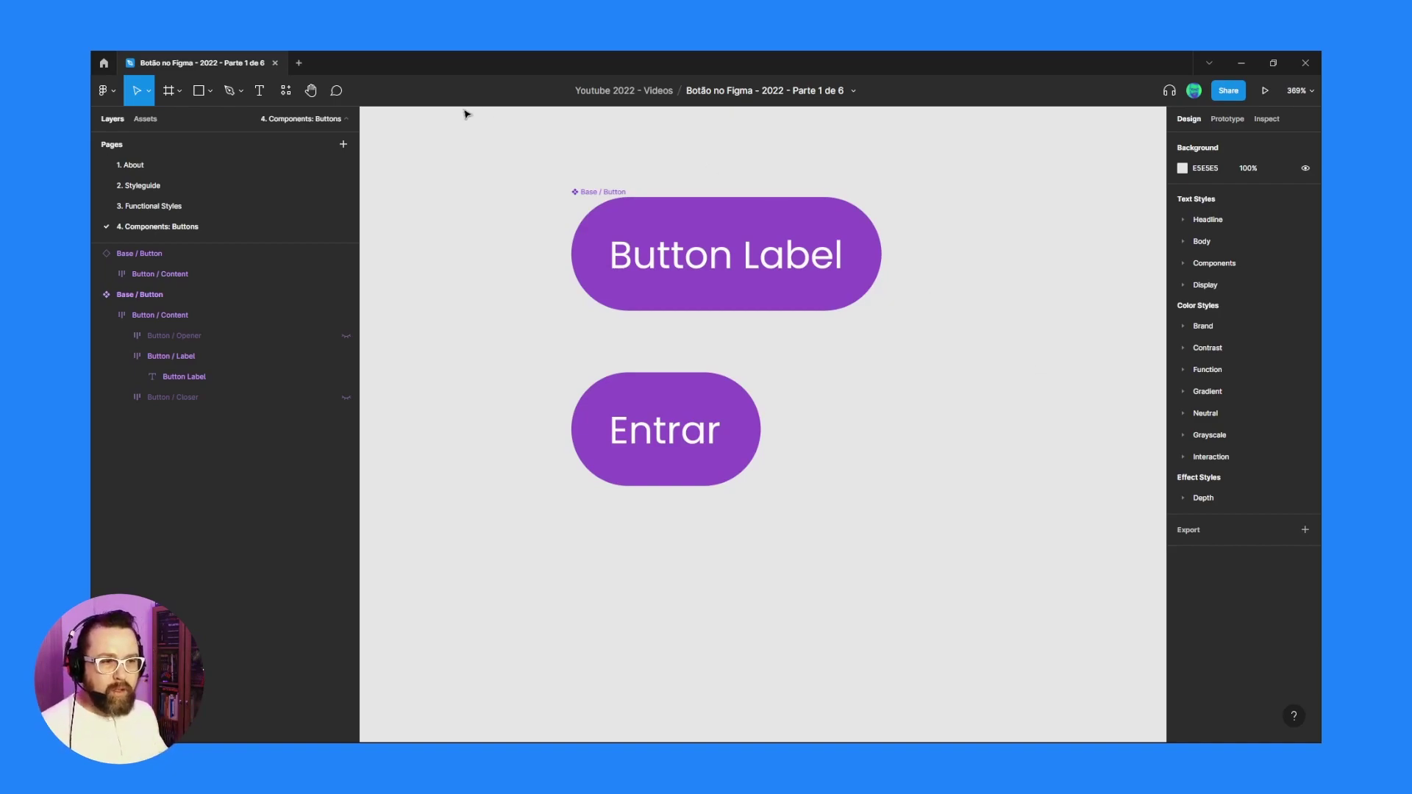
{"action": "left_click", "coordinate": [651, 428]}
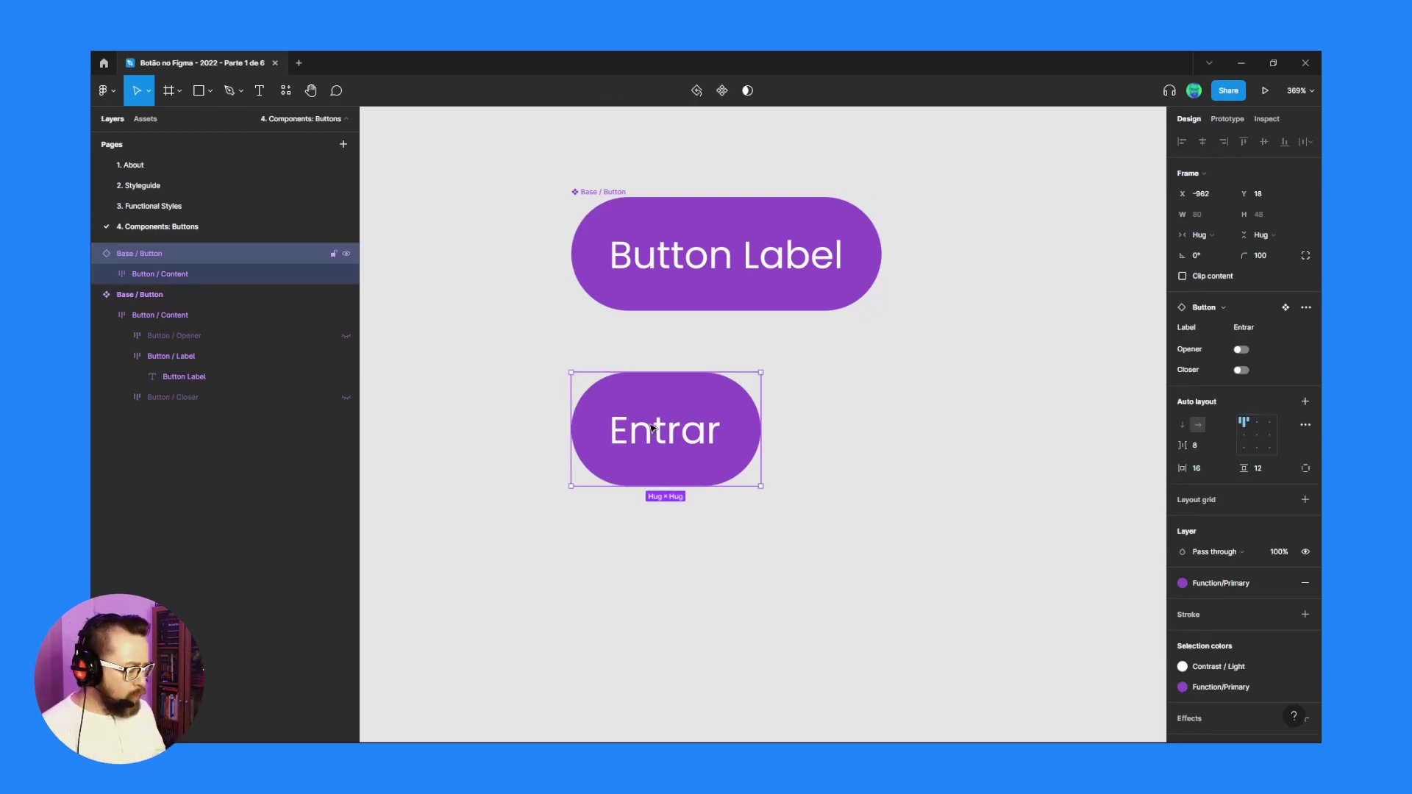
{"action": "key", "text": "Delete"}
Examine the Opener, Label and Closer layers inside the Base / Button component and the properties linked to them.
{"action": "left_click", "coordinate": [663, 266]}
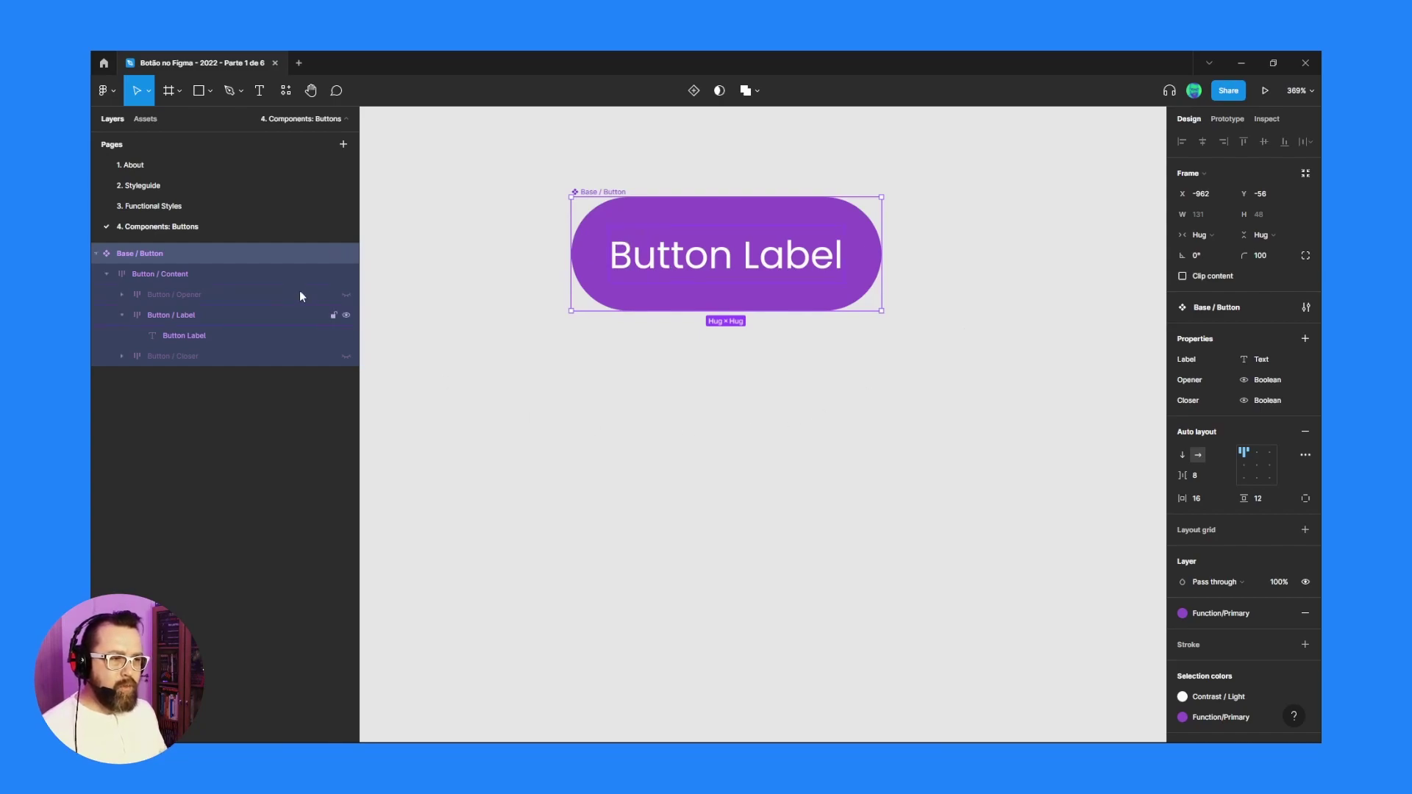
{"action": "left_click", "coordinate": [220, 294]}
{"action": "left_click", "coordinate": [191, 356]}
{"action": "left_click", "coordinate": [190, 300]}
{"action": "left_click", "coordinate": [170, 355]}
{"action": "left_click", "coordinate": [173, 300]}
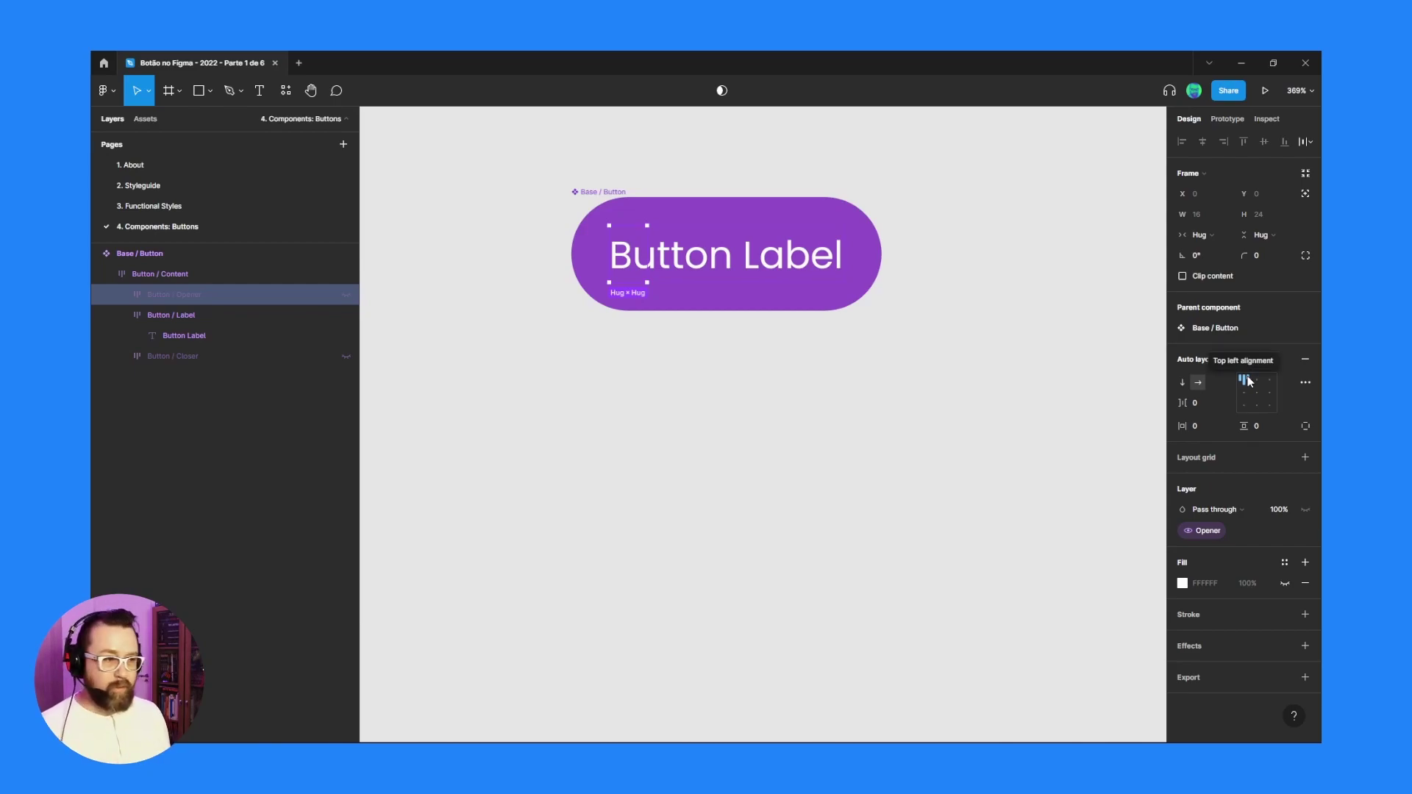
{"action": "left_click", "coordinate": [197, 322]}
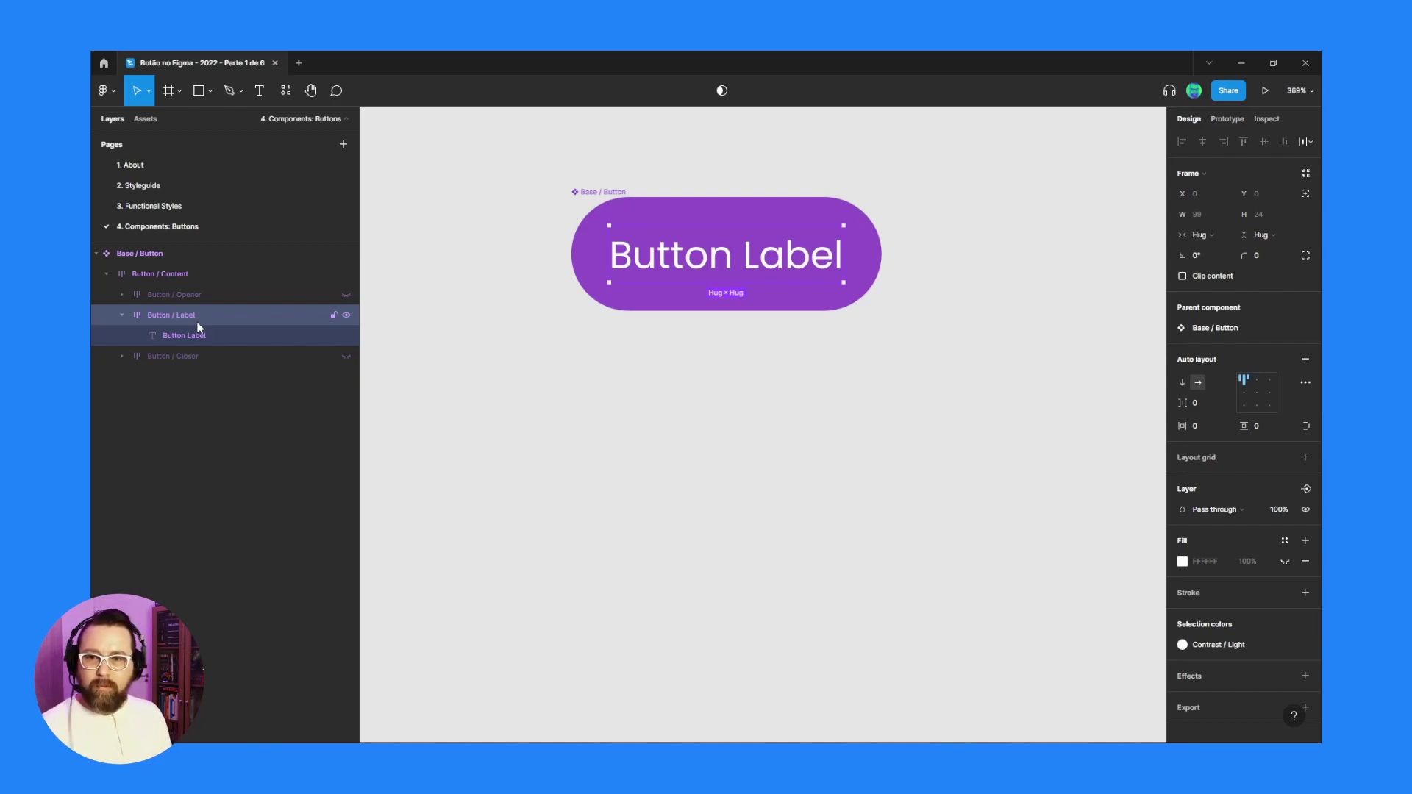
{"action": "left_click", "coordinate": [206, 360]}
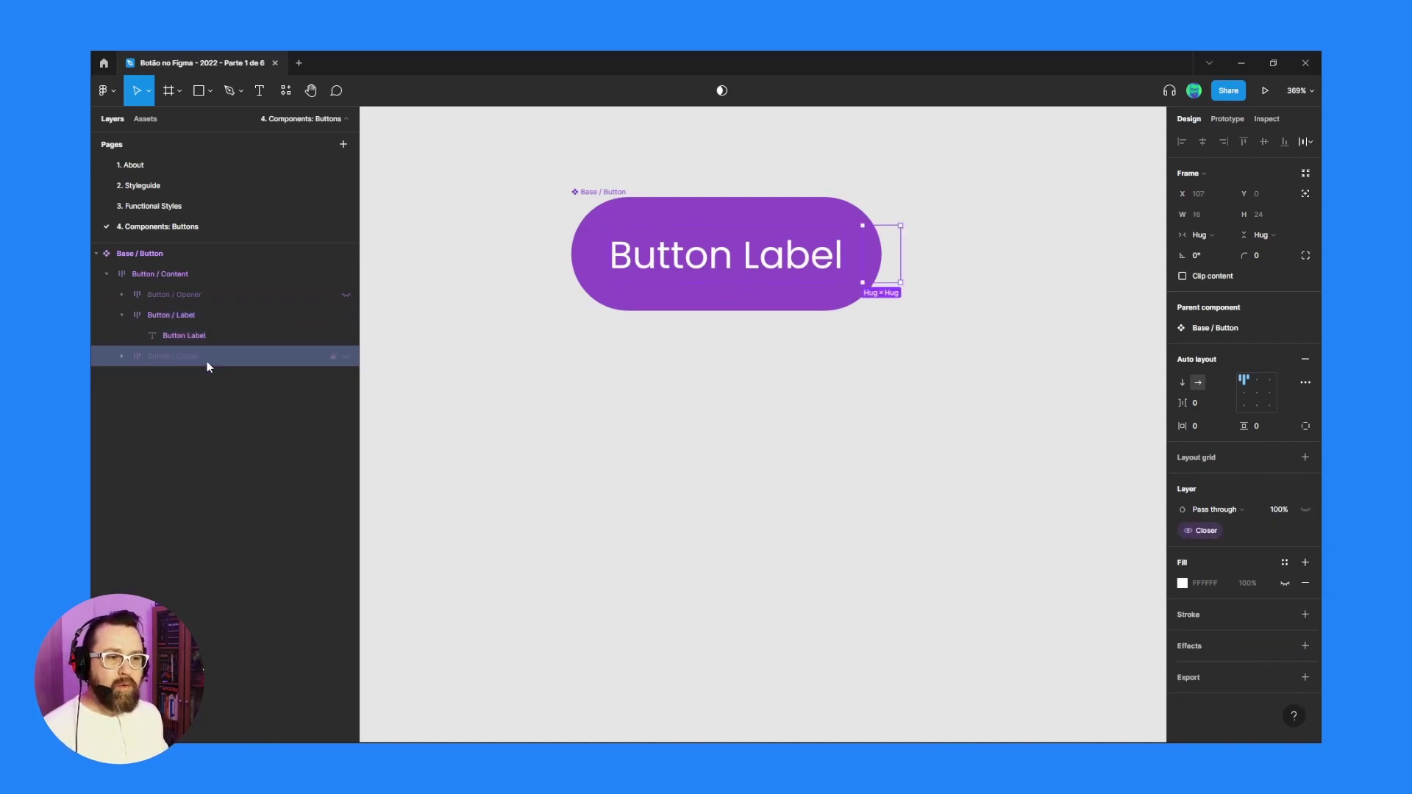